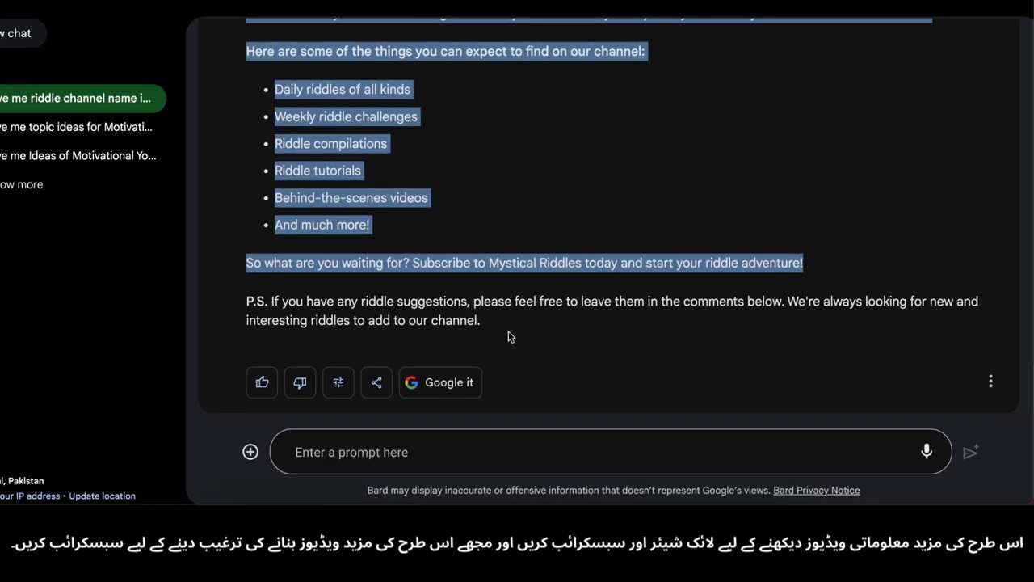
# Select the complete Mystical Riddles channel description, from its opening sentence through the P.S. paragraph
pyautogui.moveTo(509, 336); pyautogui.dragTo(250, 255)
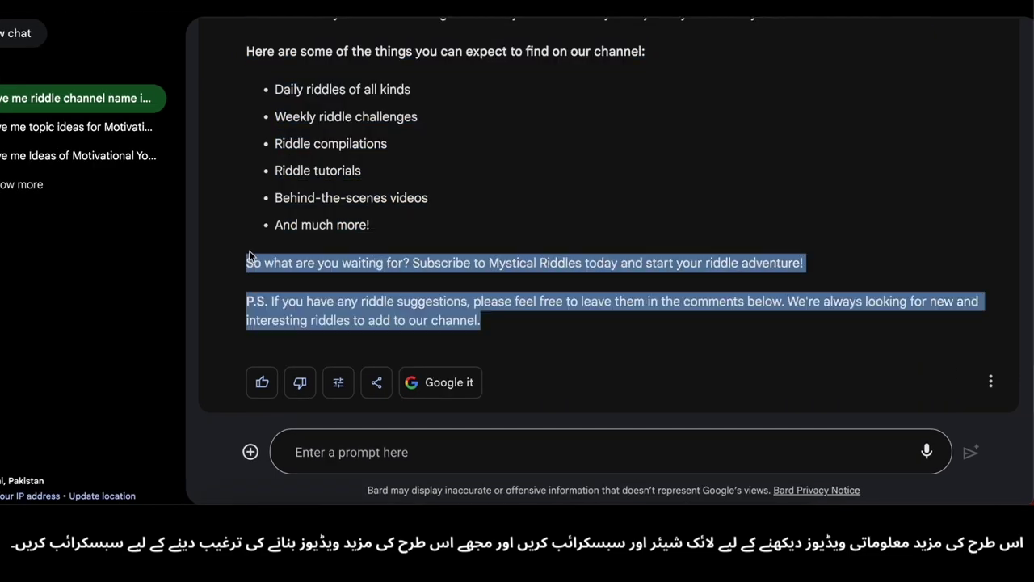
pyautogui.scroll(4, 234, 188)
pyautogui.moveTo(234, 187); pyautogui.dragTo(257, 248)
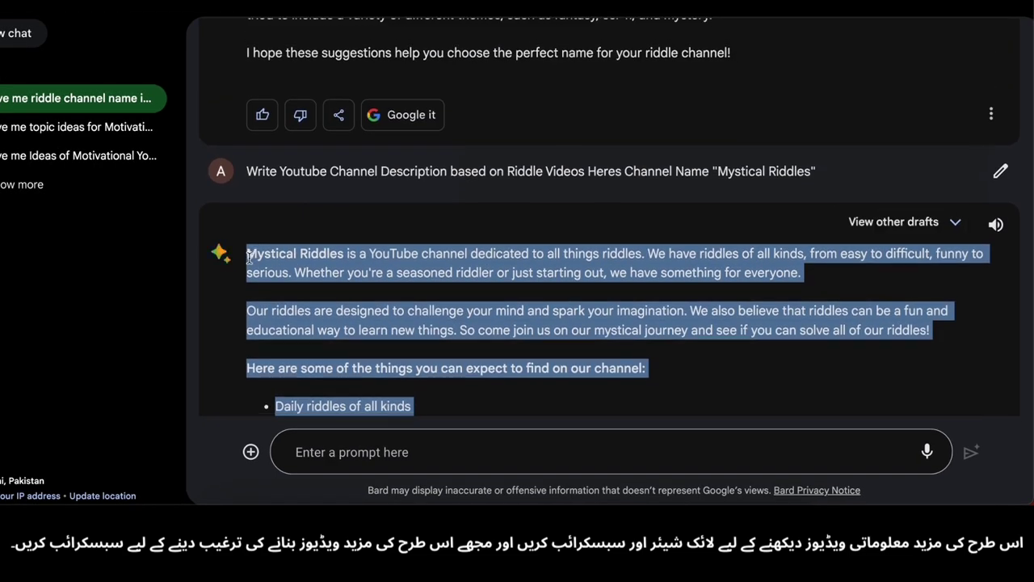
pyautogui.scroll(-5, 326, 295)
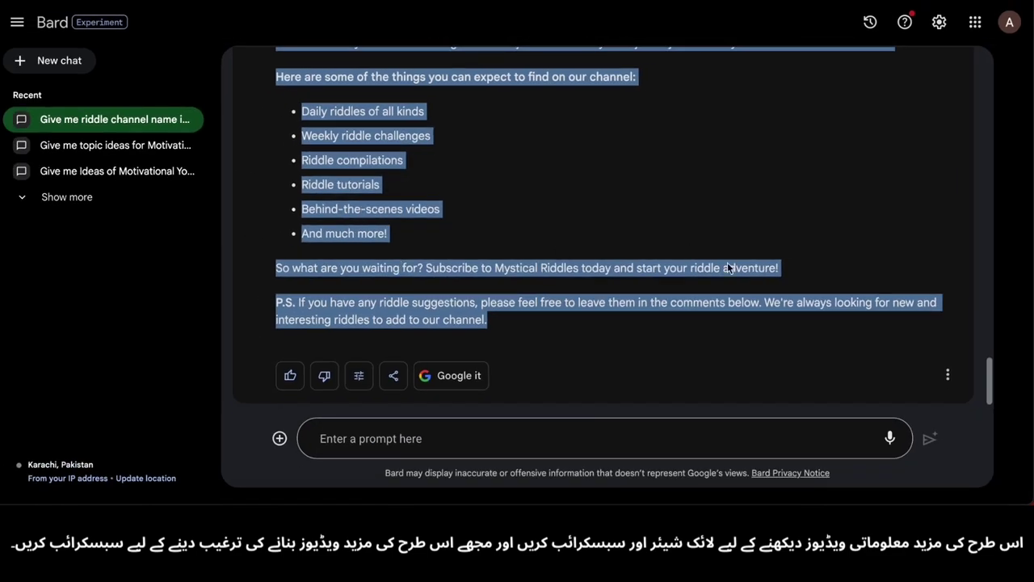
pyautogui.click(619, 300)
pyautogui.scroll(20, 687, 282)
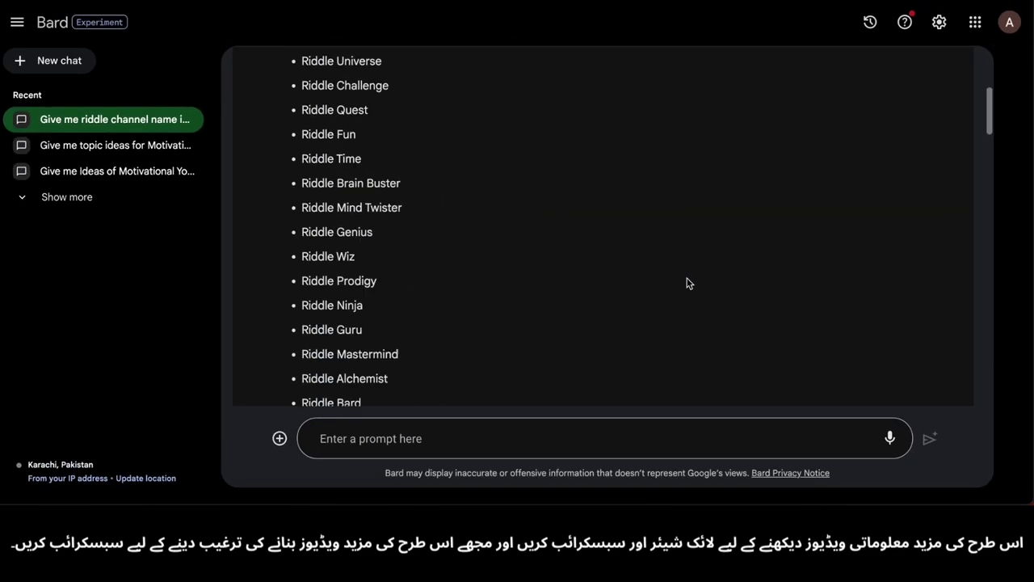
pyautogui.scroll(3, 686, 282)
pyautogui.scroll(-20, 687, 282)
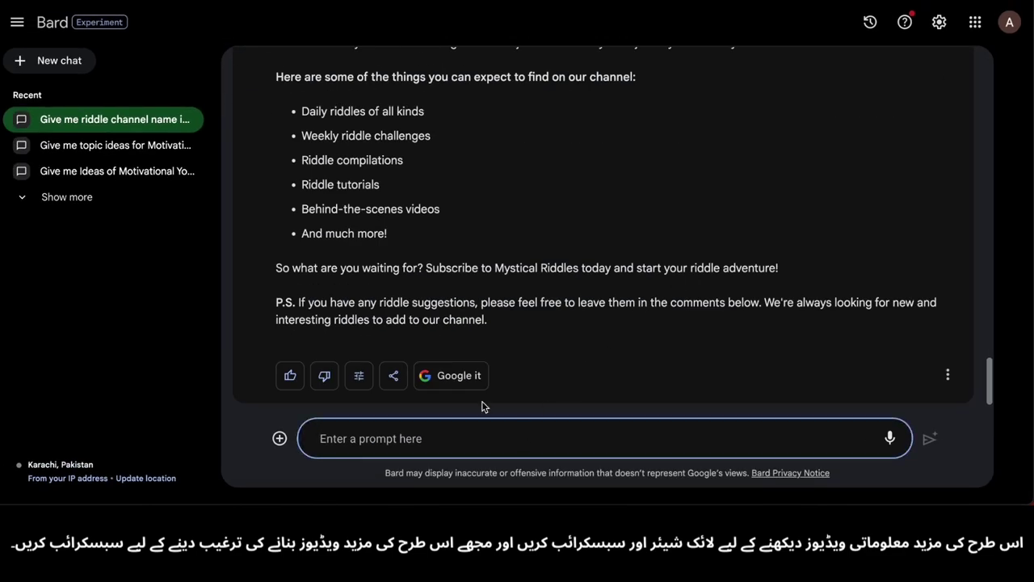
pyautogui.click(591, 442)
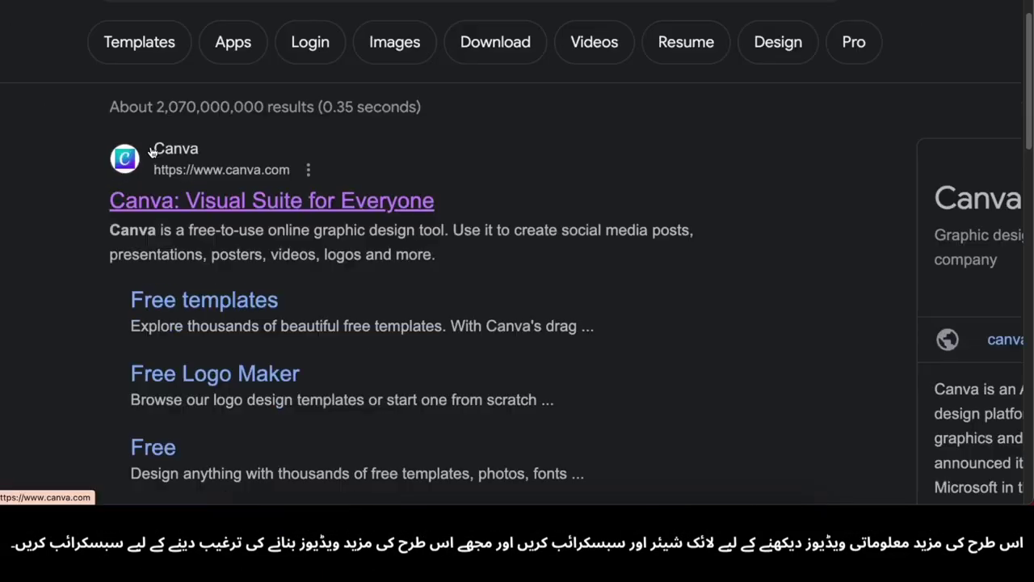
# Open Canva from the search results, search for logo, and create a blank logo design
pyautogui.click(121, 156)
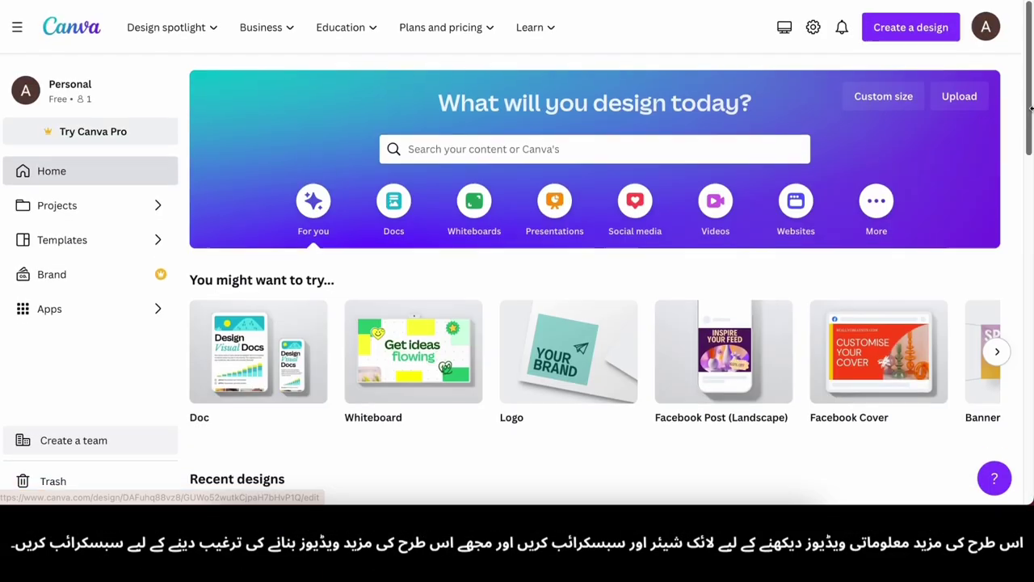
pyautogui.click(913, 25)
pyautogui.click(523, 150)
pyautogui.scroll(5, 524, 154)
pyautogui.write('logo')
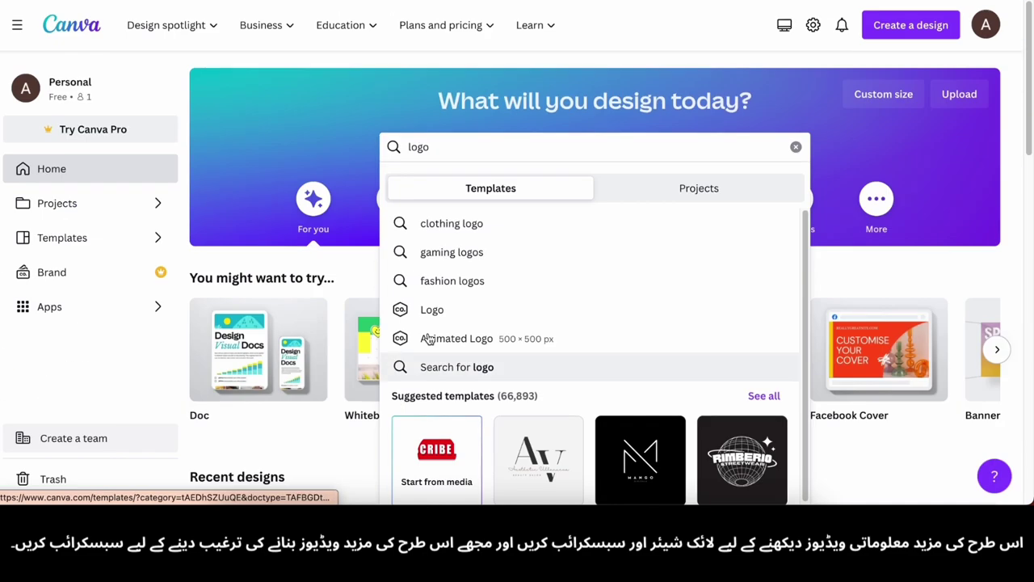
pyautogui.click(403, 348)
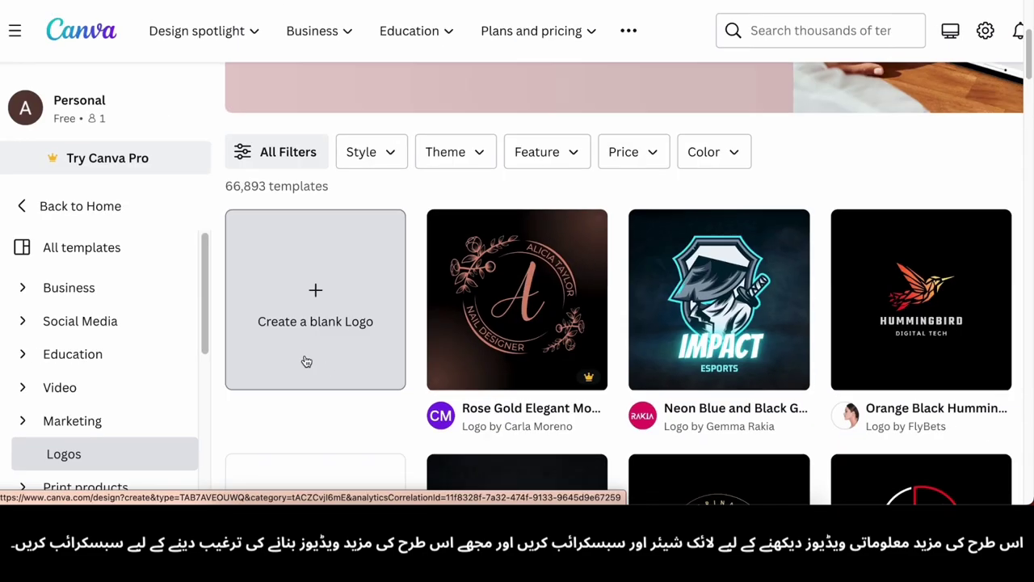
pyautogui.click(250, 291)
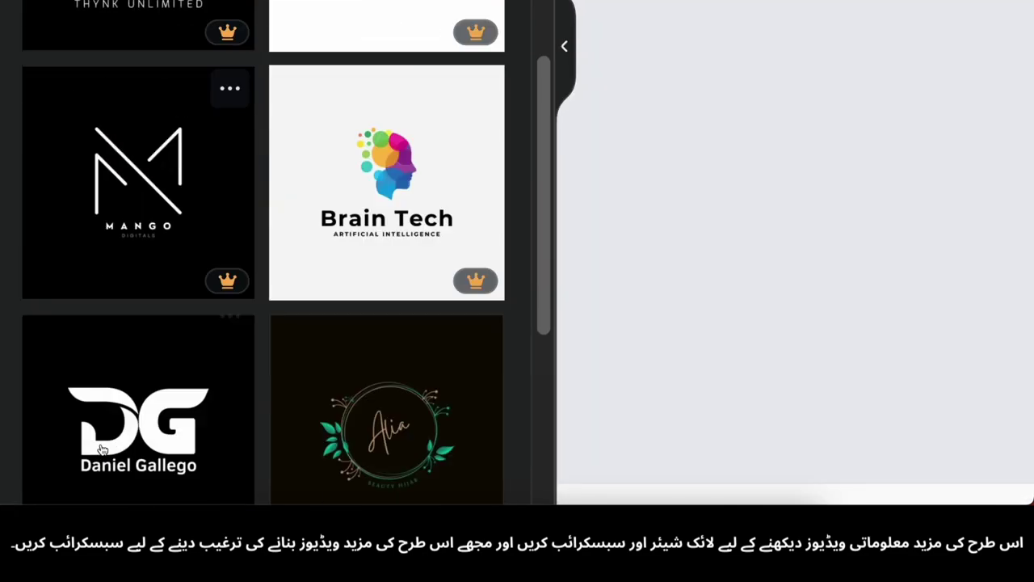
# Apply the Blue Colorful Phoenix Digital Studio Logo template to the blank logo page
pyautogui.scroll(-3, 98, 440)
pyautogui.scroll(-10, 98, 448)
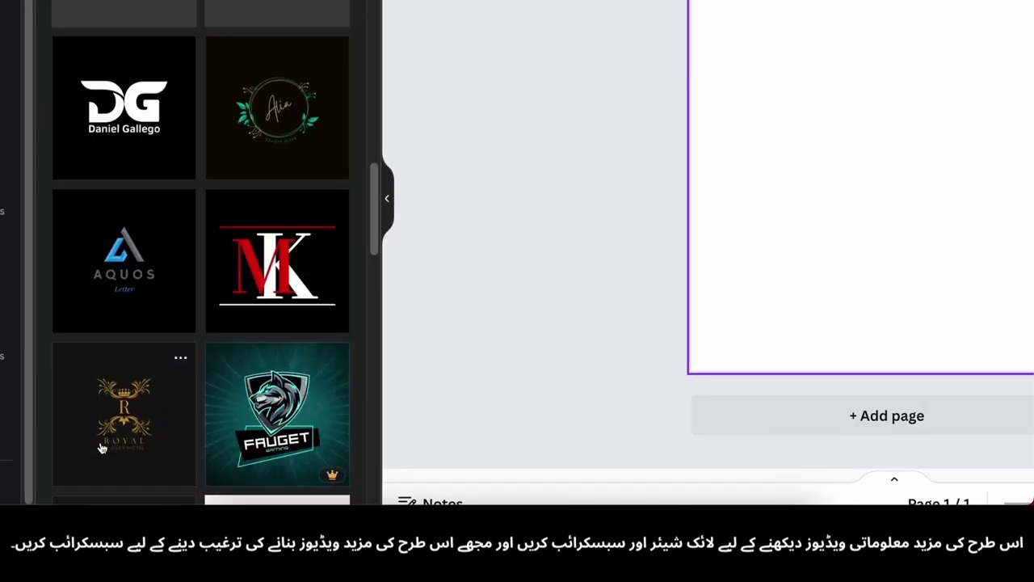
pyautogui.scroll(-10, 136, 392)
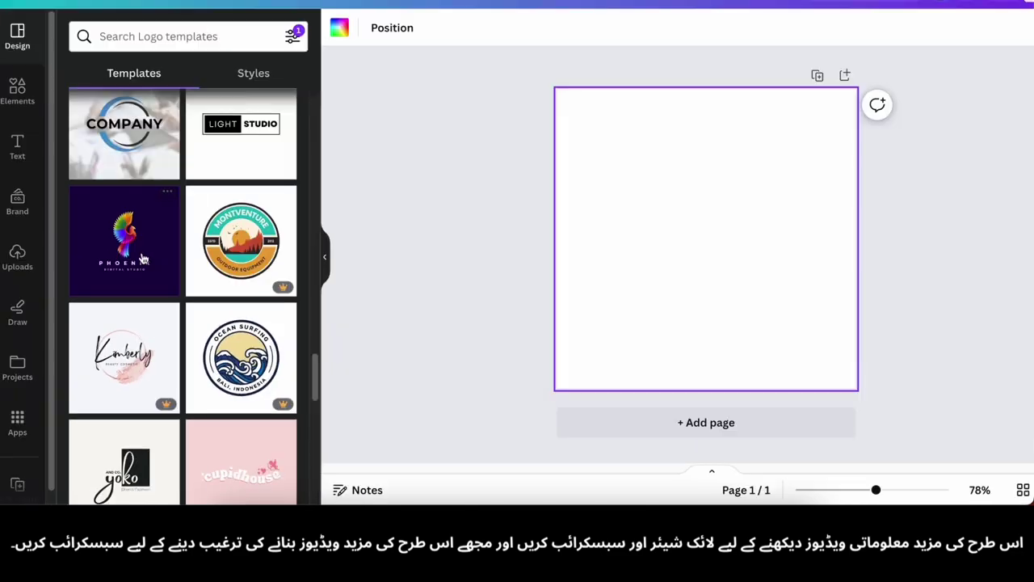
pyautogui.click(143, 259)
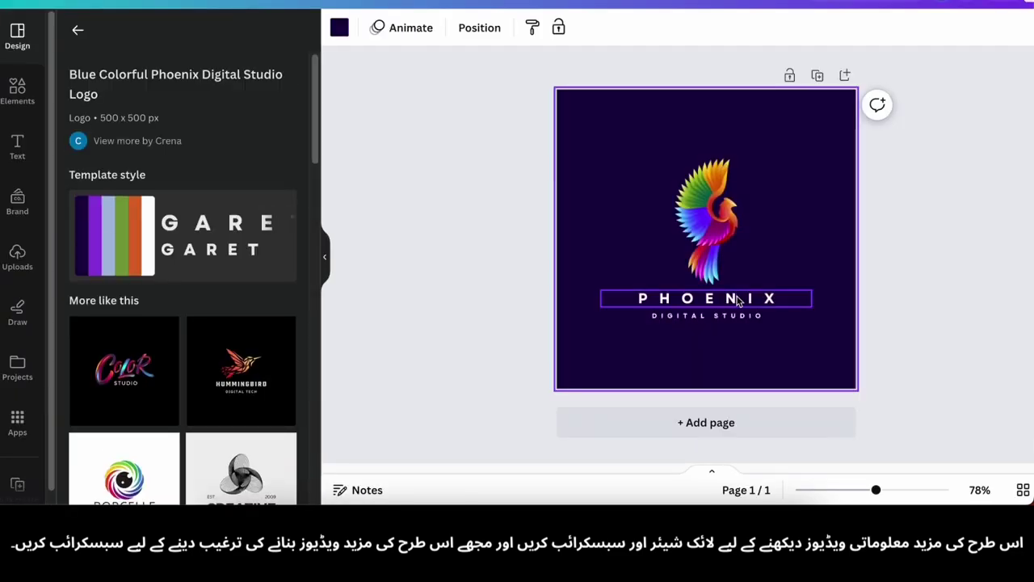
# Replace the logo title PHOENIX with MYSTICAL and the tagline DIGITAL STUDIO with RIDDLES
pyautogui.doubleClick(727, 297)
pyautogui.press('BackSpace')
pyautogui.press('BackSpace')
pyautogui.press('BackSpace')
pyautogui.press('BackSpace')
pyautogui.press('BackSpace')
pyautogui.press('BackSpace')
pyautogui.press('BackSpace')
pyautogui.press('BackSpace')
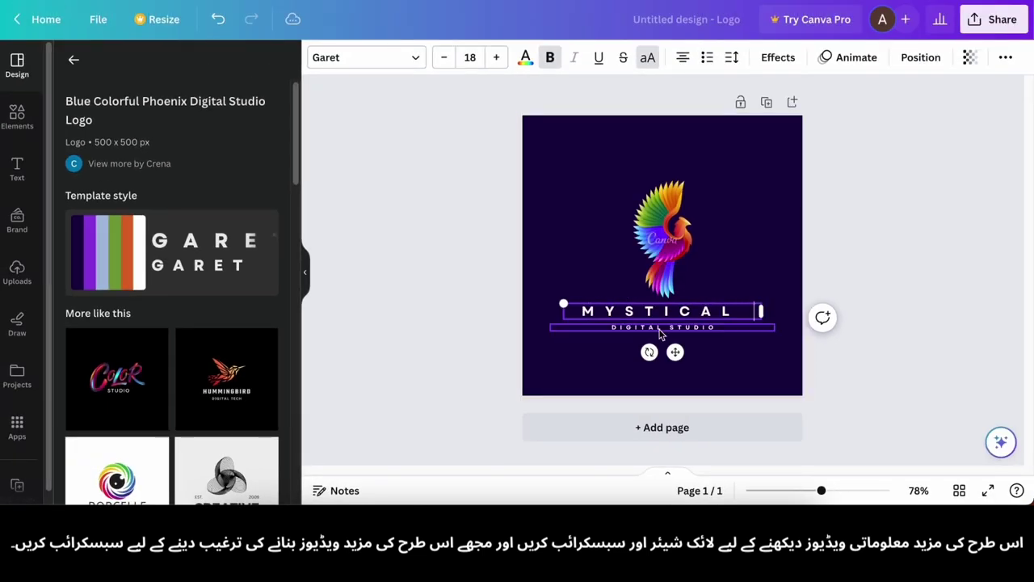
pyautogui.doubleClick(681, 327)
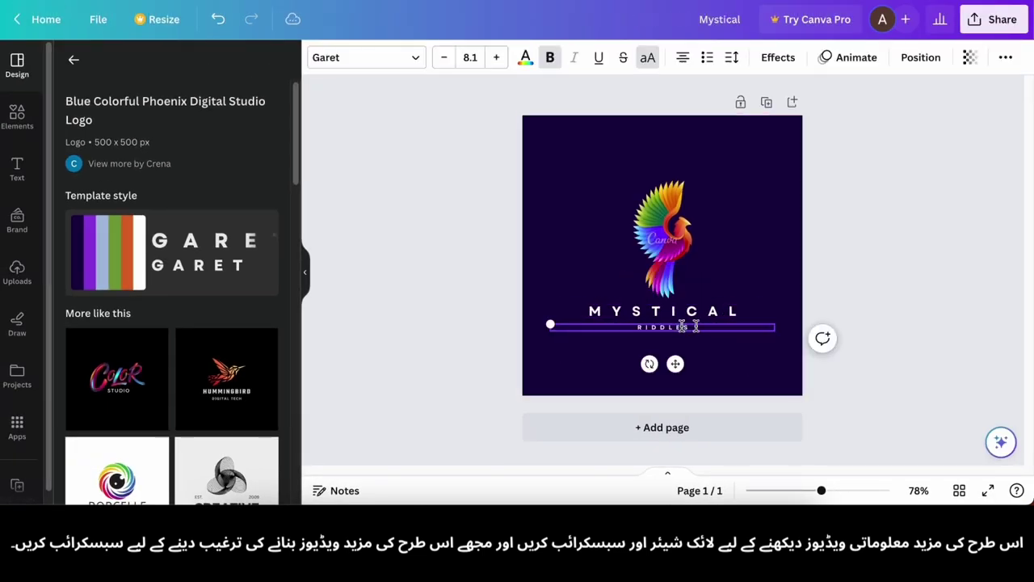
pyautogui.click(740, 357)
# Switch the logo to the Orange Black Hummingbird Tech Digital Bird Logo template
pyautogui.click(653, 273)
pyautogui.scroll(-1, 201, 286)
pyautogui.click(200, 286)
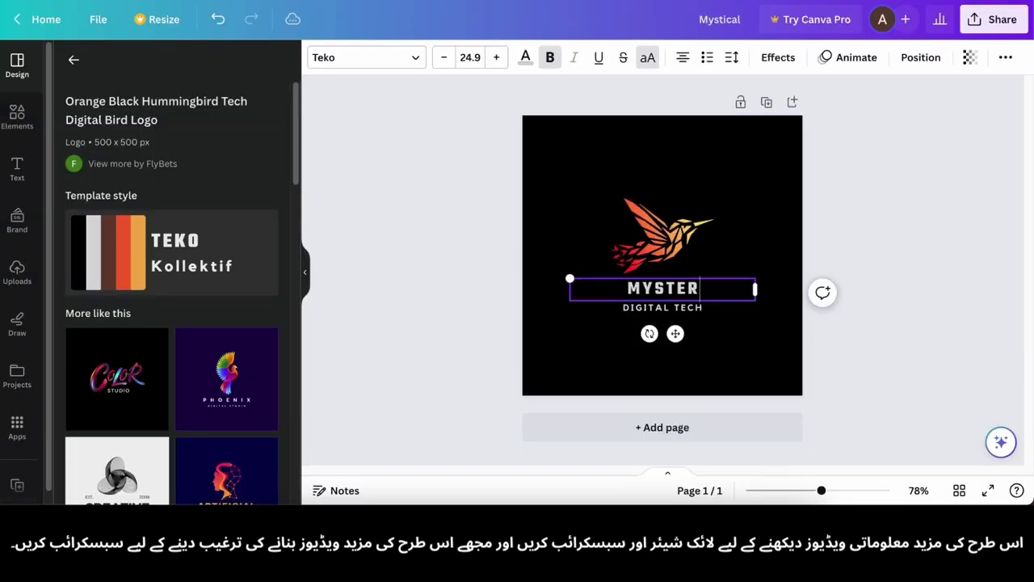
# Replace the hummingbird logo's title with MYSTERICAL and its DIGITAL TECH tagline with Riddles
pyautogui.click(659, 291)
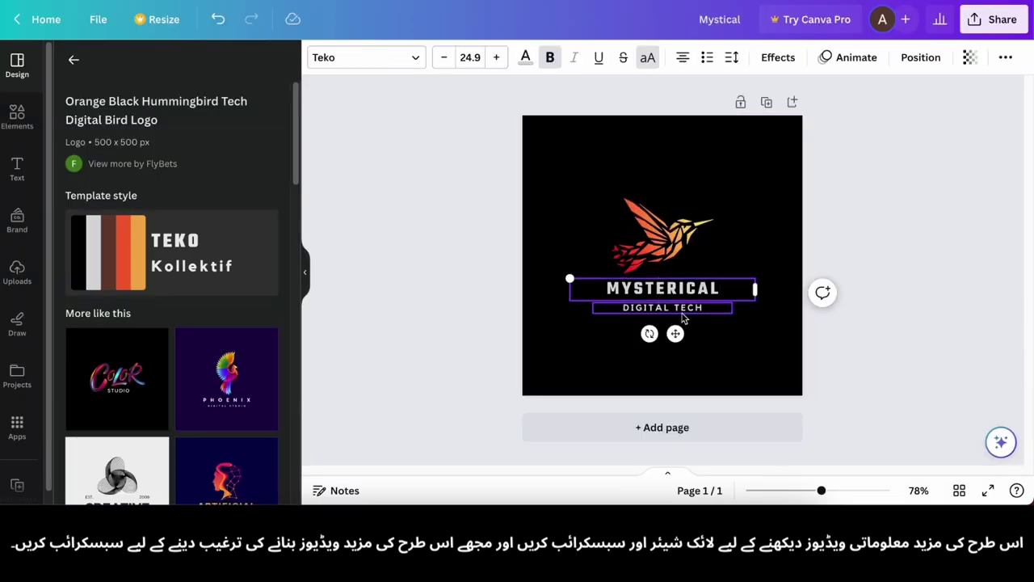
pyautogui.click(731, 330)
pyautogui.scroll(3, 730, 330)
pyautogui.scroll(-3, 730, 329)
# Download the finished hummingbird logo as a PNG file
pyautogui.click(994, 20)
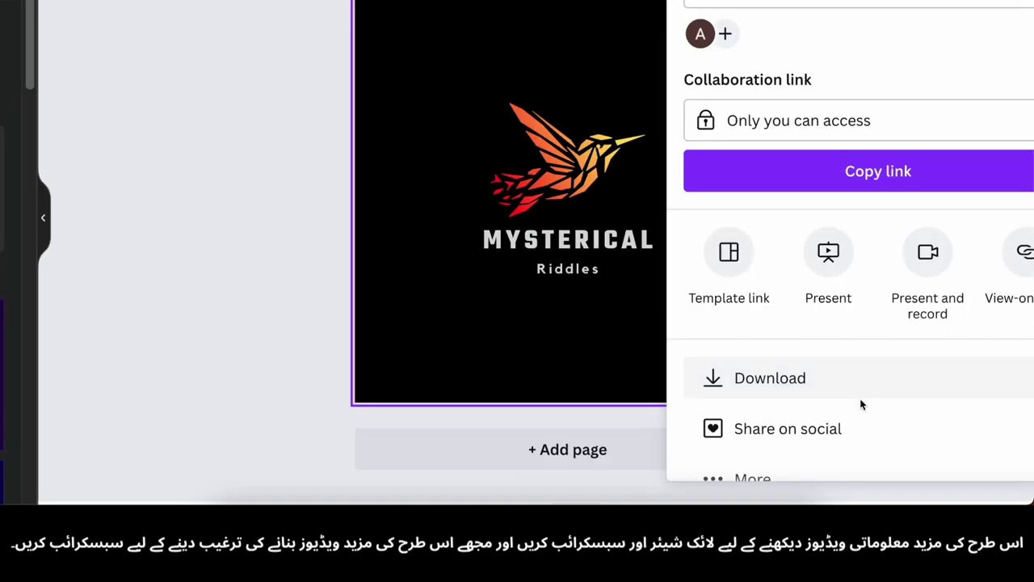
pyautogui.click(845, 383)
pyautogui.click(903, 299)
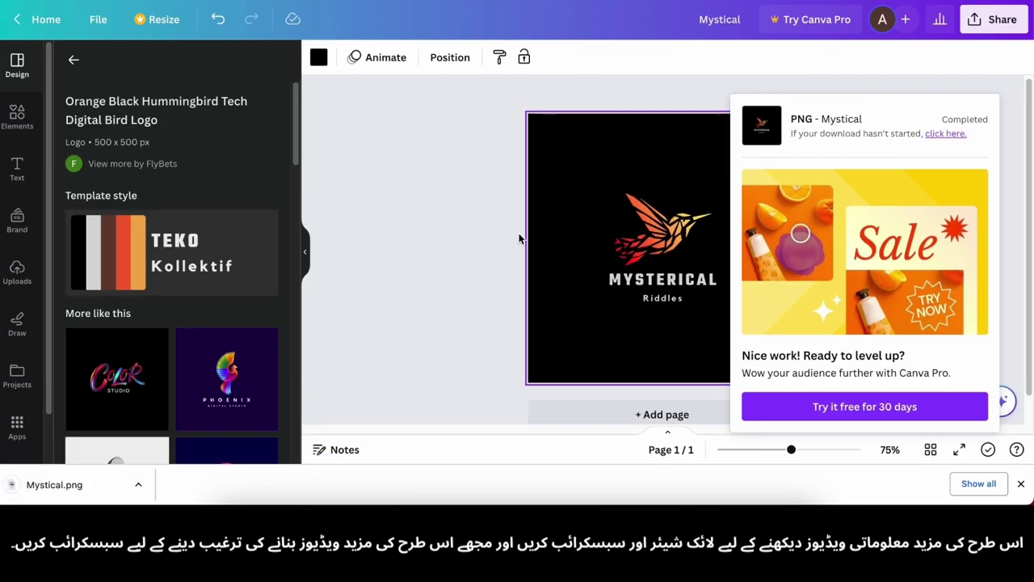
# Search Google for "youtube banner size" in a new browser tab
pyautogui.press('super+t')
pyautogui.click(421, 252)
pyautogui.write('youtube ')
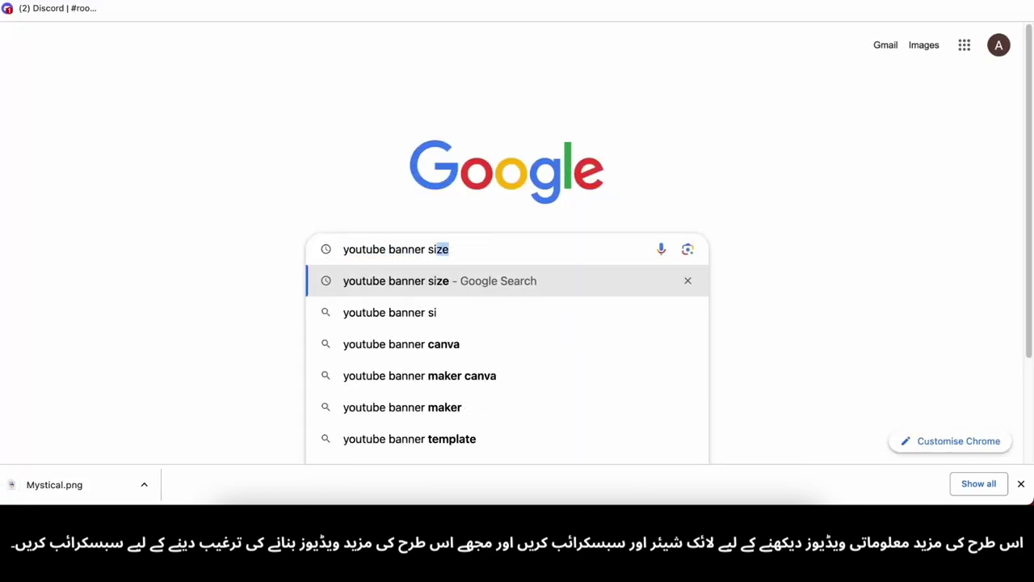
pyautogui.write('banner si')
pyautogui.press('Return')
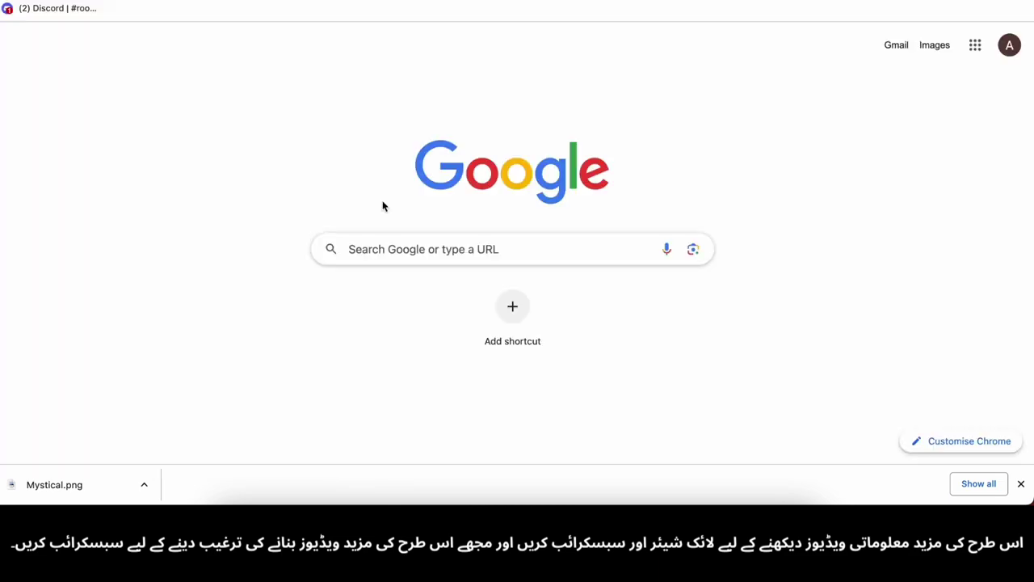
# Switch to the Canva home page and create a custom-size design of 2560 × 1440 px
pyautogui.write('ca')
pyautogui.press('Return')
pyautogui.click(251, 175)
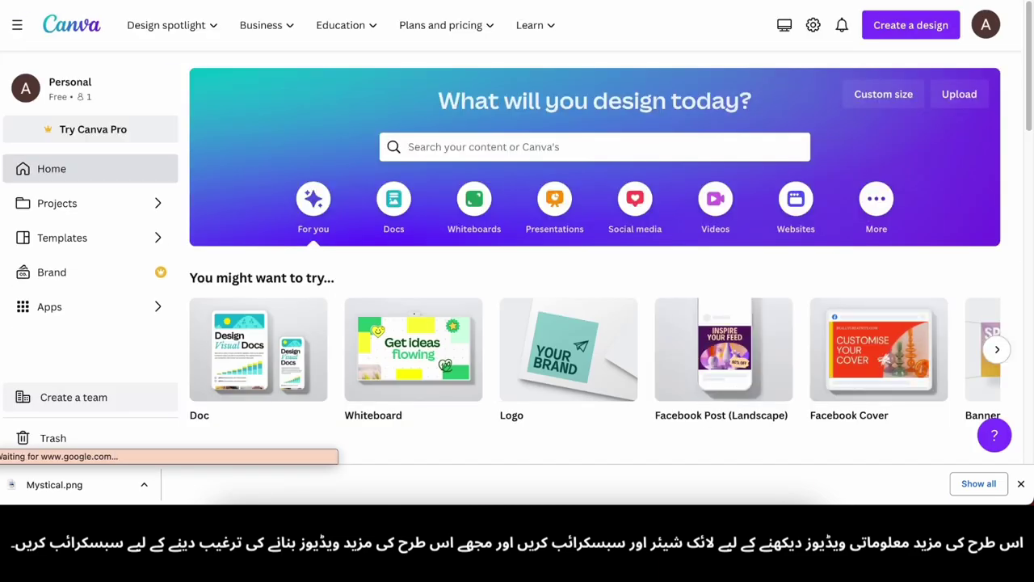
pyautogui.click(884, 93)
pyautogui.write('2560')
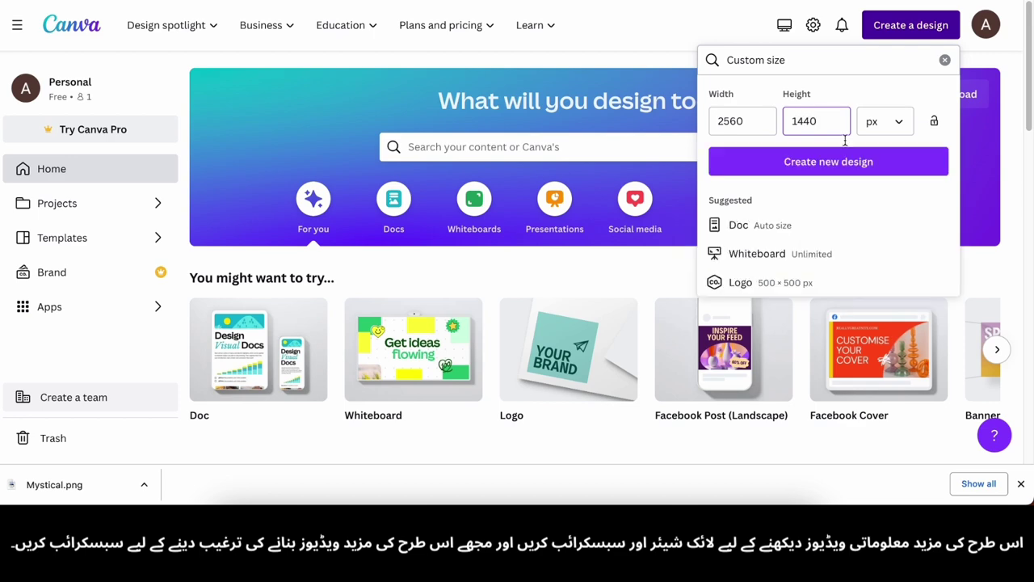
pyautogui.write('1440')
pyautogui.click(840, 162)
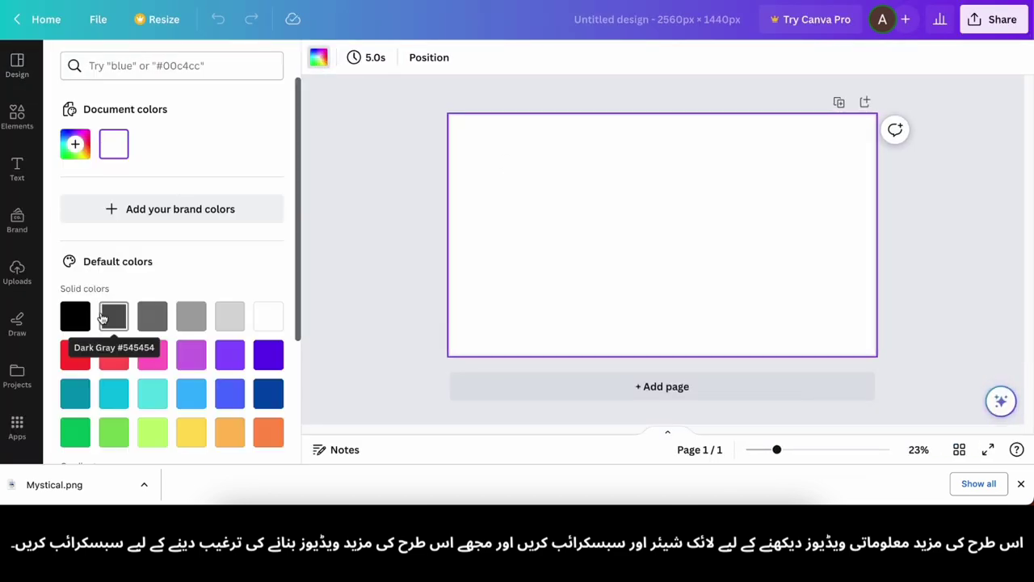
# Fill the banner background with black and add a centred heading reading MYSTERICAL RIDDEL CHANNEL
pyautogui.click(75, 315)
pyautogui.click(17, 65)
pyautogui.click(17, 273)
pyautogui.click(17, 169)
pyautogui.click(147, 236)
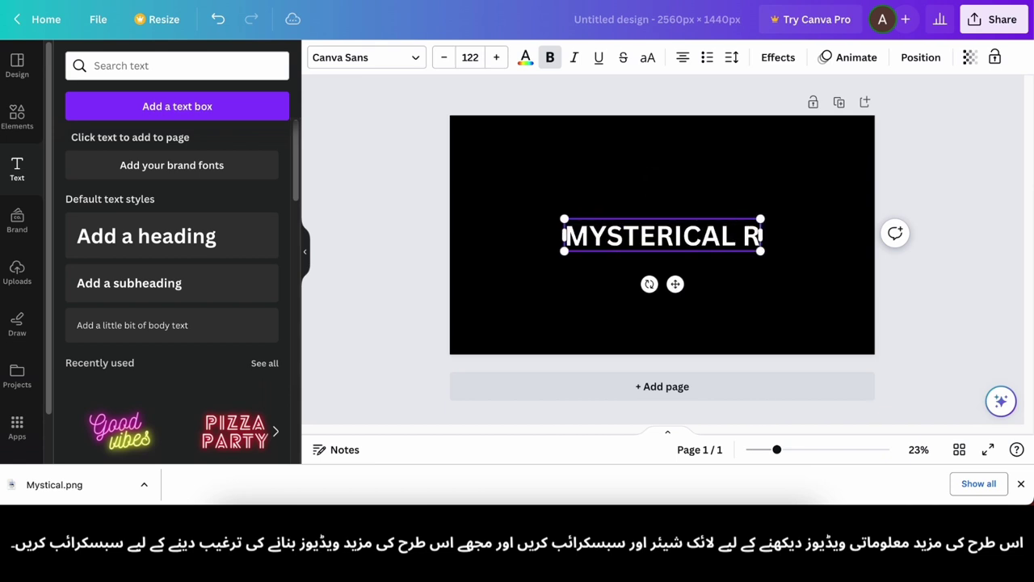
pyautogui.moveTo(452, 220); pyautogui.dragTo(500, 243)
pyautogui.click(518, 266)
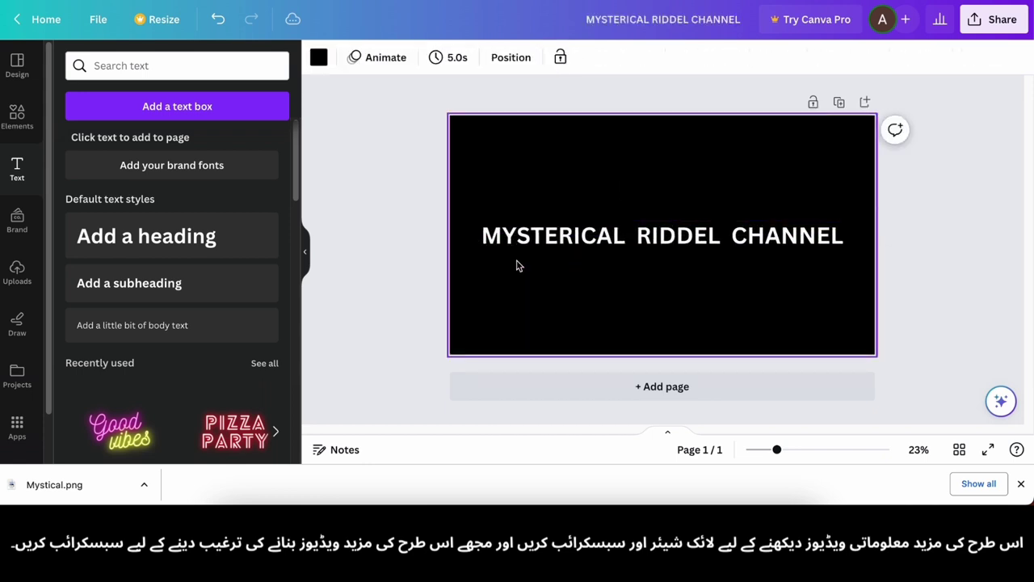
pyautogui.click(17, 117)
pyautogui.moveTo(131, 278); pyautogui.dragTo(670, 260)
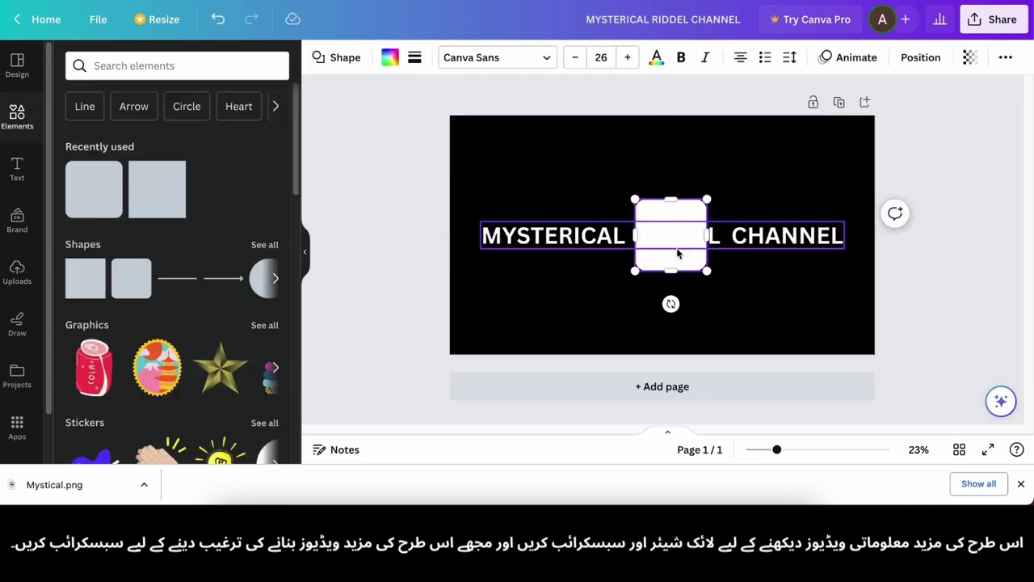
pyautogui.press('Delete')
# Remove RIDDEL from the heading, leaving a gap, and make a separate text box reading RIDDLE
pyautogui.click(687, 237)
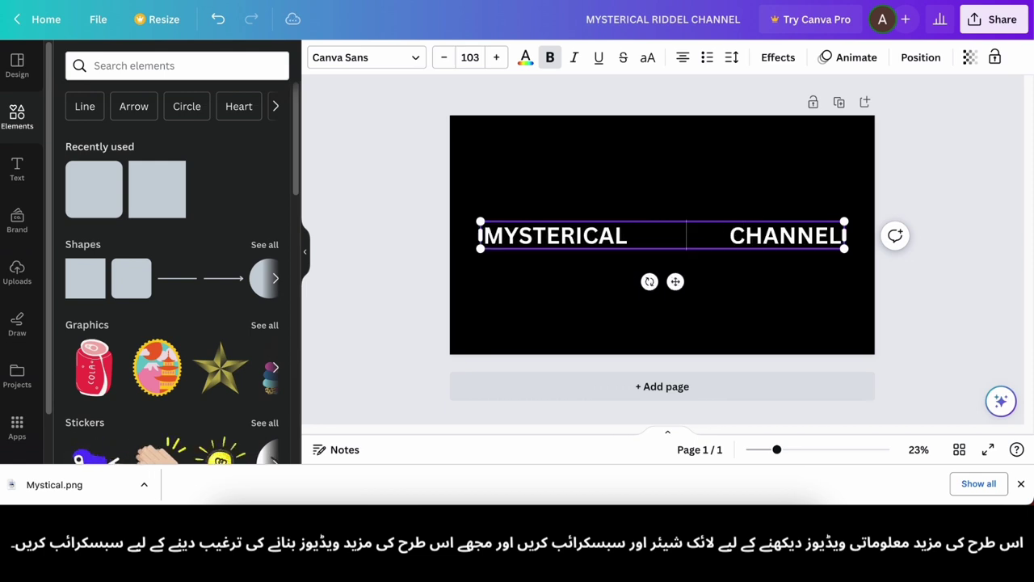
pyautogui.click(589, 296)
pyautogui.click(642, 240)
pyautogui.moveTo(642, 240); pyautogui.dragTo(659, 241)
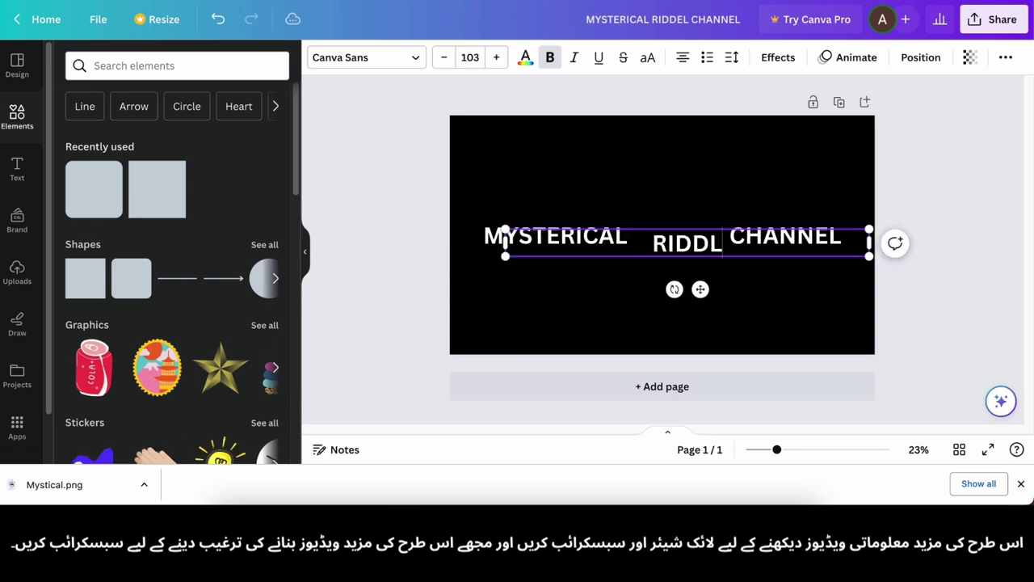
pyautogui.write('E')
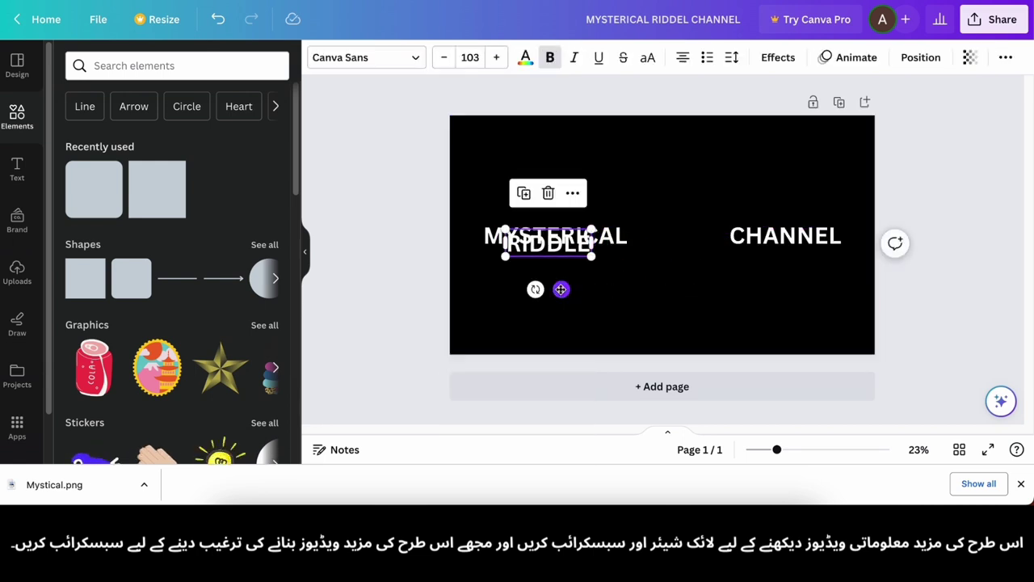
# Move the RIDDLE text box into the gap between MYSTERICAL and CHANNEL, aligned with the heading
pyautogui.scroll(5, 756, 280)
pyautogui.moveTo(680, 203); pyautogui.dragTo(681, 211)
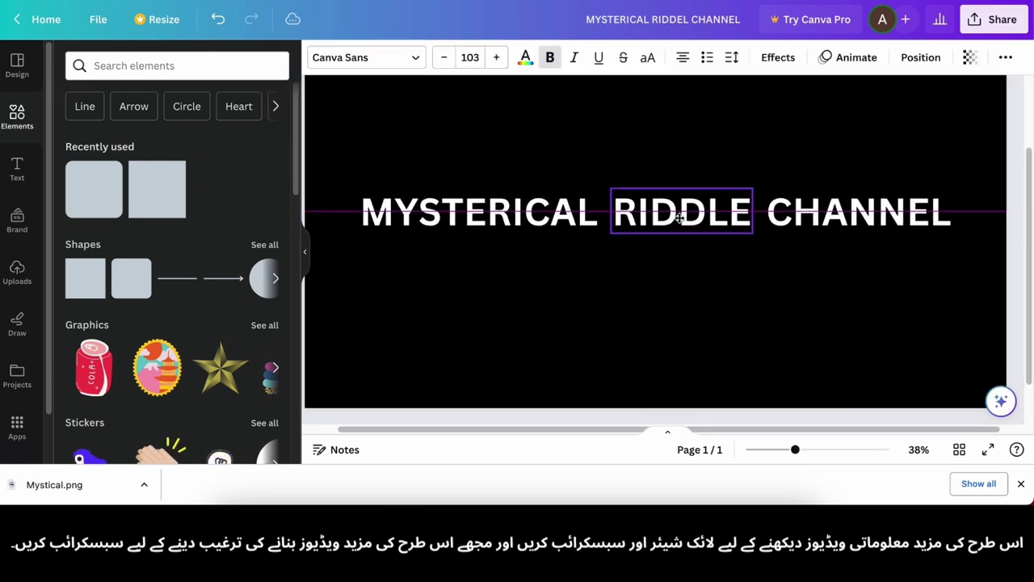
pyautogui.click(706, 253)
pyautogui.scroll(-5, 707, 254)
pyautogui.click(680, 227)
pyautogui.scroll(-2, 685, 236)
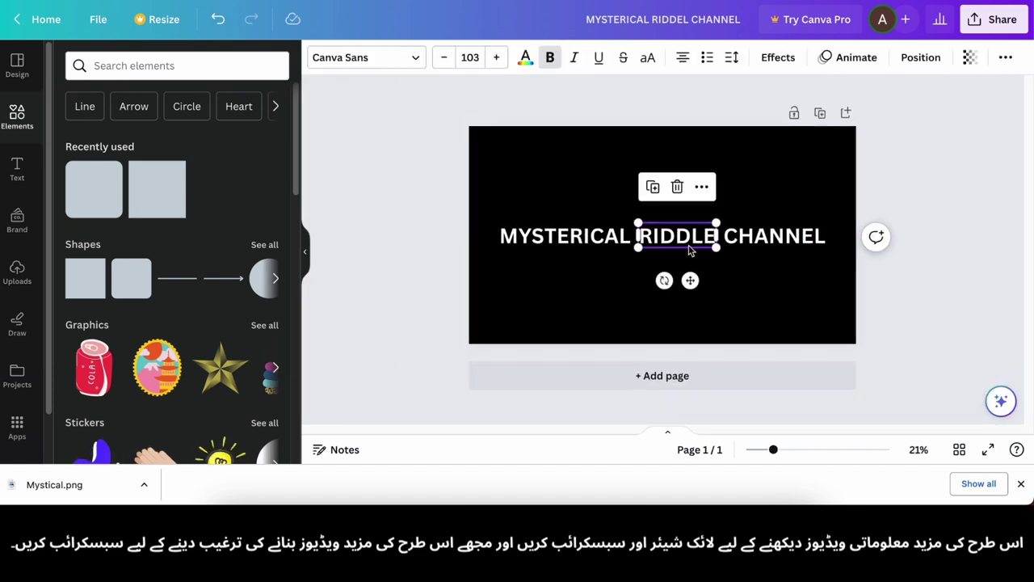
pyautogui.click(529, 259)
pyautogui.click(97, 191)
pyautogui.press('Delete')
# Apply a text effect to the MYSTERICAL CHANNEL heading and raise the effect's setting to its maximum
pyautogui.click(583, 236)
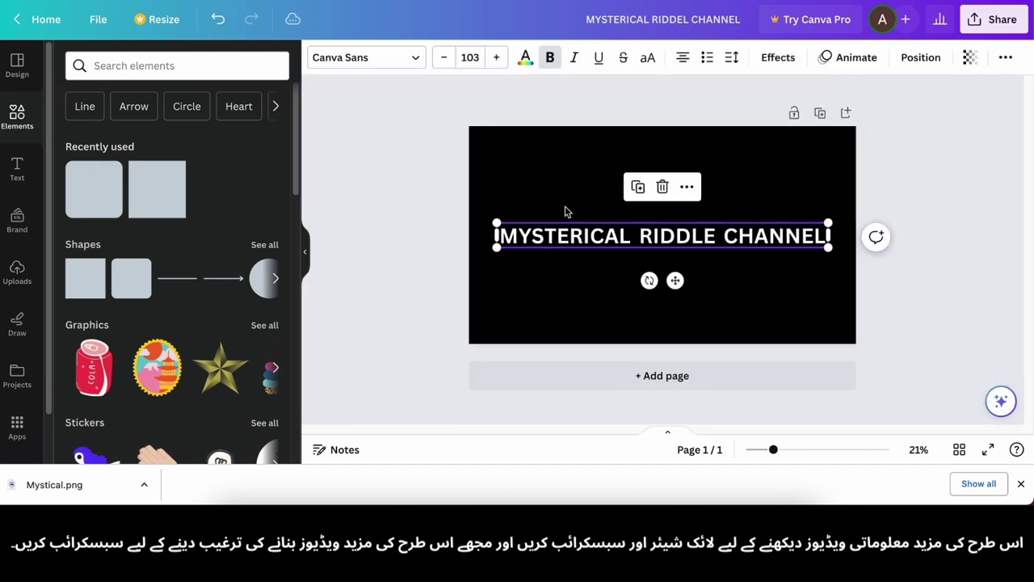
pyautogui.click(779, 57)
pyautogui.click(244, 153)
pyautogui.moveTo(167, 236); pyautogui.dragTo(272, 237)
pyautogui.click(630, 278)
# Apply the Background text effect to the RIDDLE text box with a red colour and a spread of 30
pyautogui.click(678, 237)
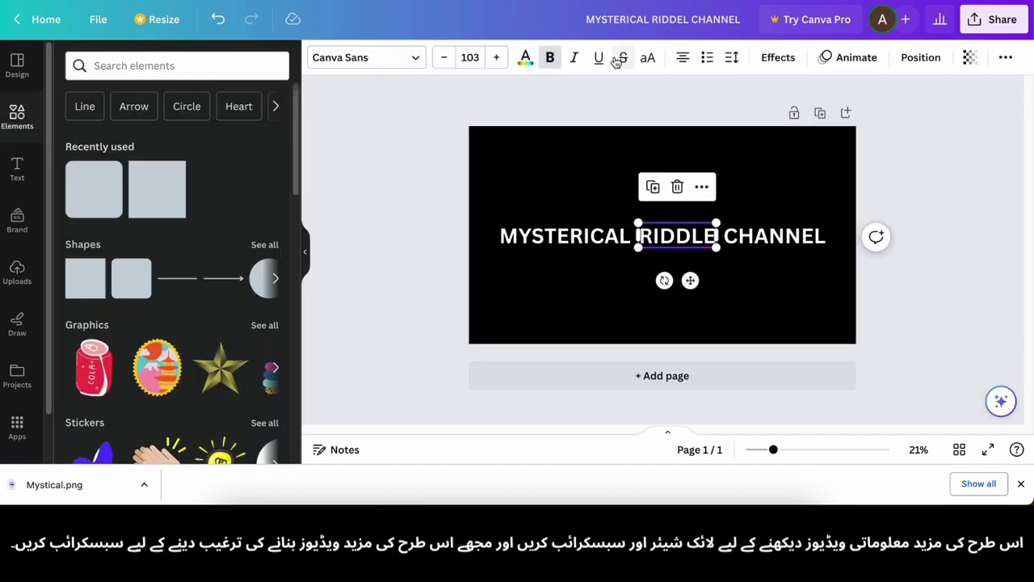
pyautogui.click(778, 58)
pyautogui.scroll(-2, 104, 351)
pyautogui.click(104, 351)
pyautogui.scroll(-3, 113, 340)
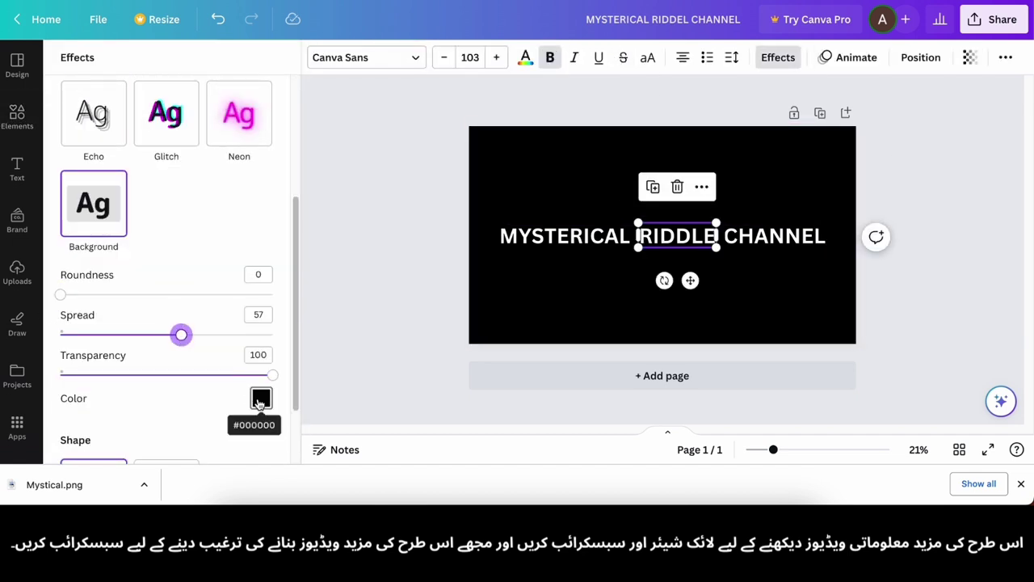
pyautogui.click(260, 399)
pyautogui.scroll(-1, 234, 339)
pyautogui.click(246, 321)
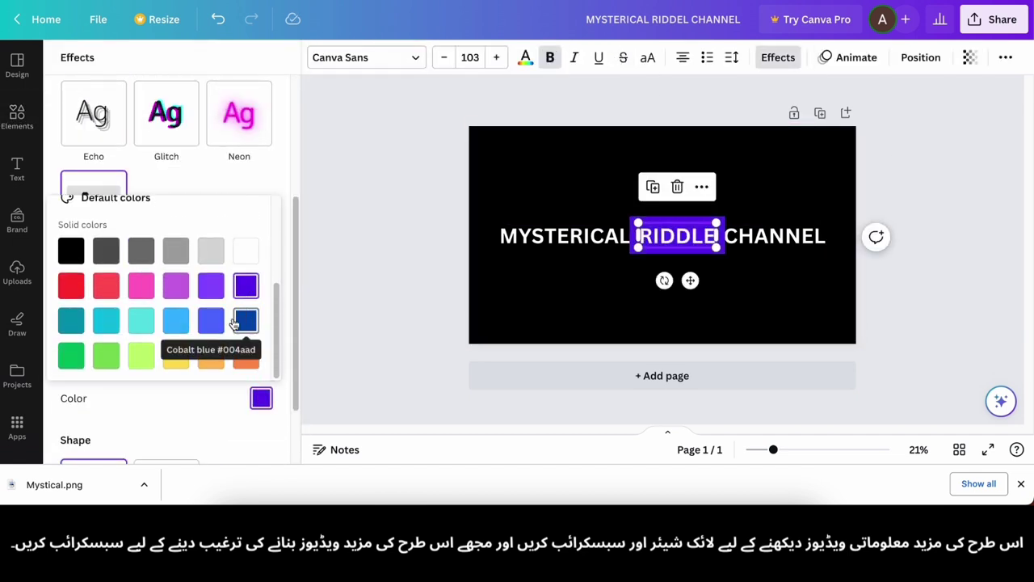
pyautogui.click(196, 432)
pyautogui.moveTo(166, 335); pyautogui.dragTo(134, 336)
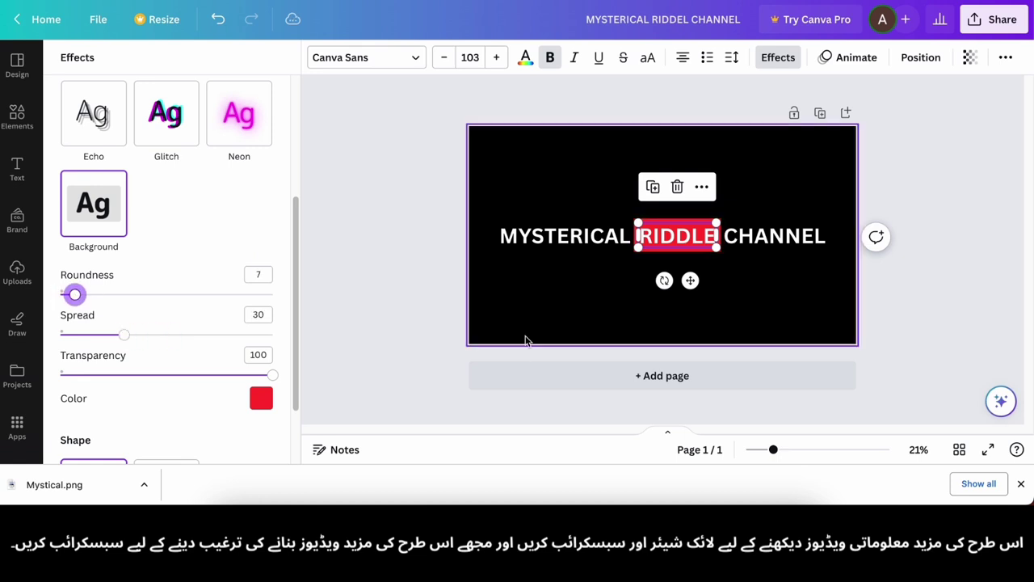
# Increase the roundness of RIDDLE's red background to about 14
pyautogui.click(526, 341)
pyautogui.click(677, 237)
pyautogui.click(778, 58)
pyautogui.scroll(-4, 75, 388)
pyautogui.moveTo(75, 260); pyautogui.dragTo(97, 262)
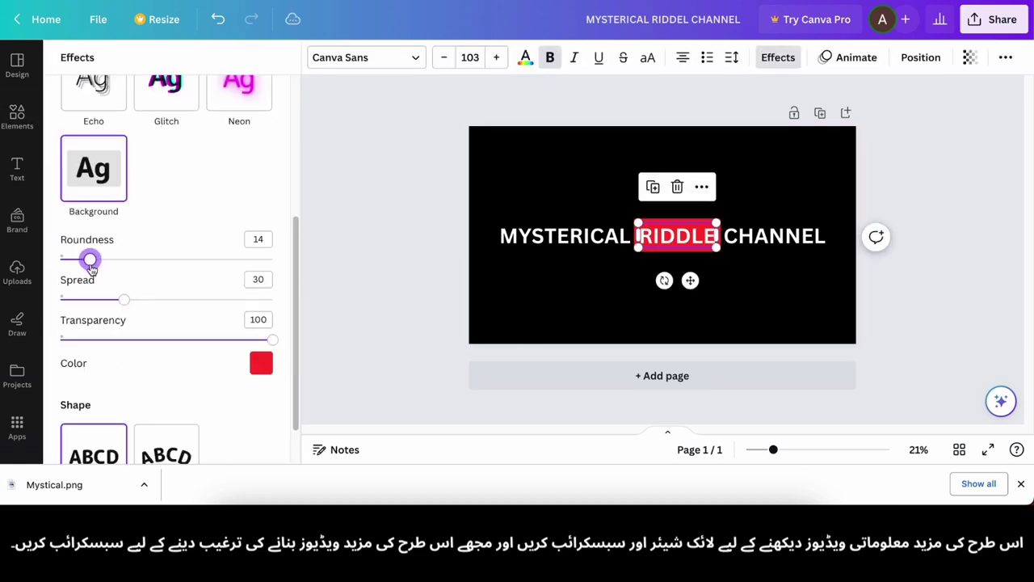
pyautogui.click(695, 302)
# Widen the gap around RIDDLE in the MYSTERICAL CHANNEL heading and stretch the heading's text box to fit one line
pyautogui.scroll(5, 696, 302)
pyautogui.scroll(-1, 687, 291)
pyautogui.click(612, 211)
pyautogui.click(600, 257)
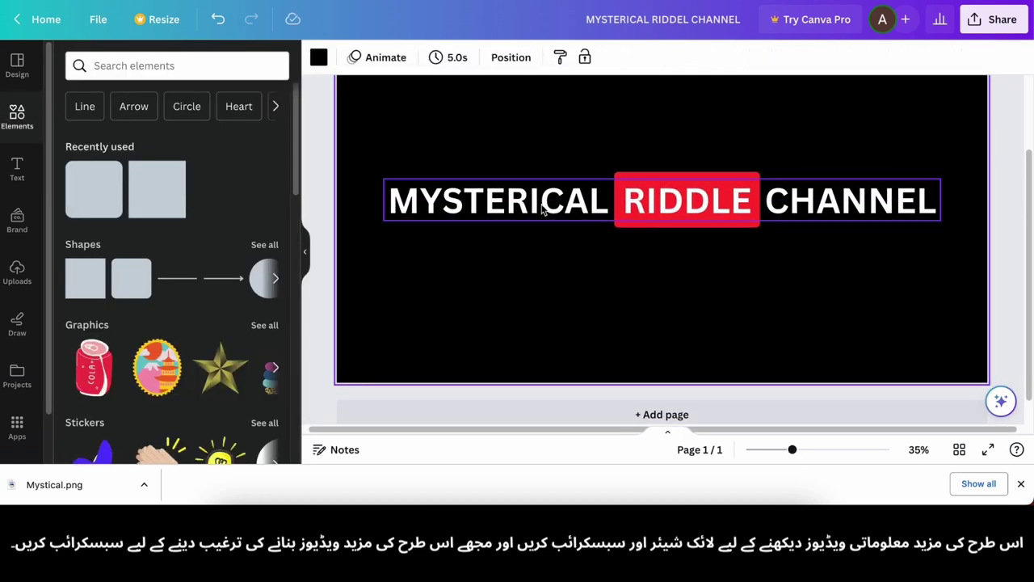
pyautogui.click(543, 209)
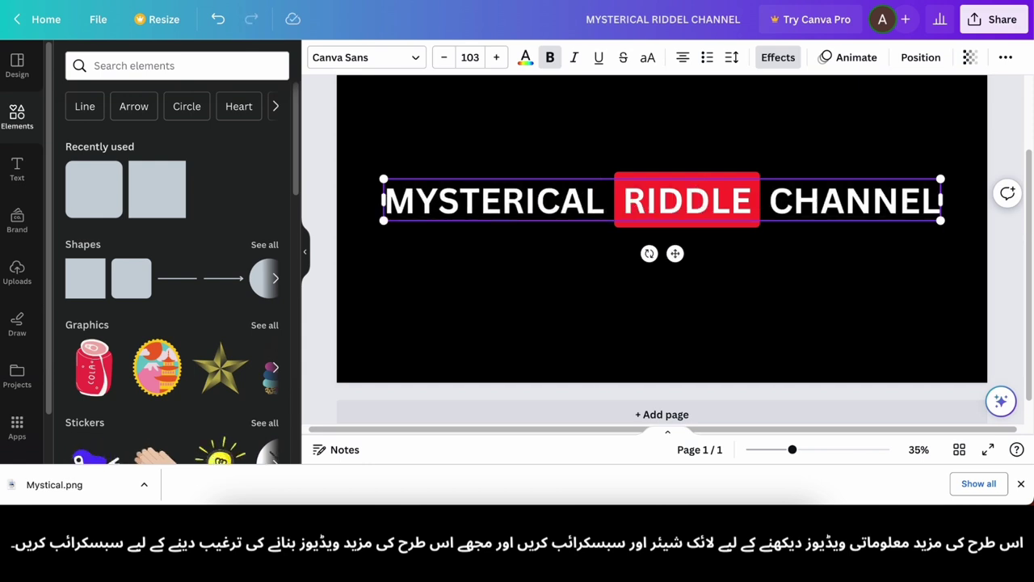
pyautogui.click(753, 196)
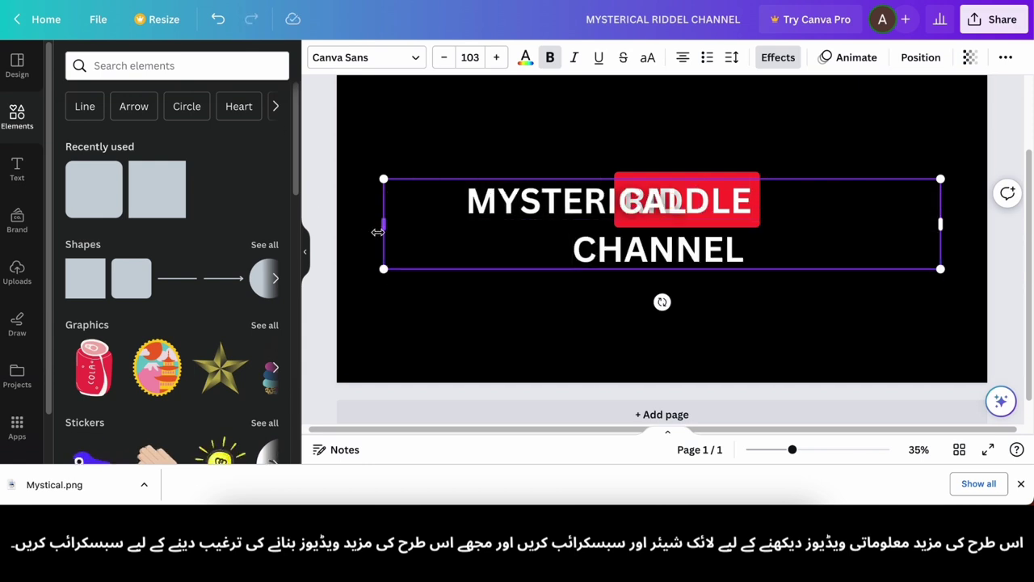
pyautogui.moveTo(377, 232); pyautogui.dragTo(372, 232)
# Shift the RIDDLE text box slightly so it sits centred in the gap between MYSTERICAL and CHANNEL
pyautogui.click(703, 231)
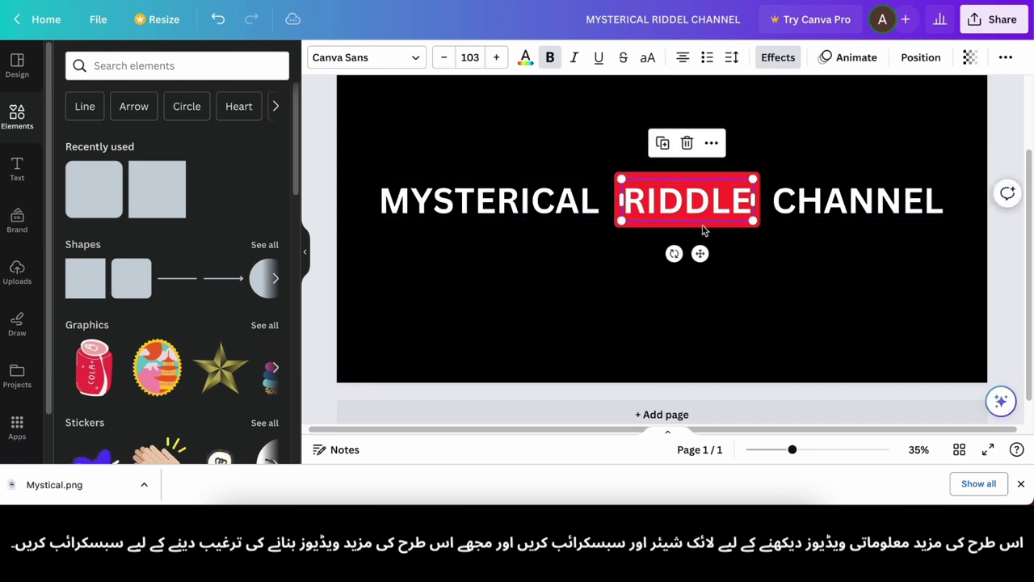
pyautogui.moveTo(703, 230); pyautogui.dragTo(685, 211)
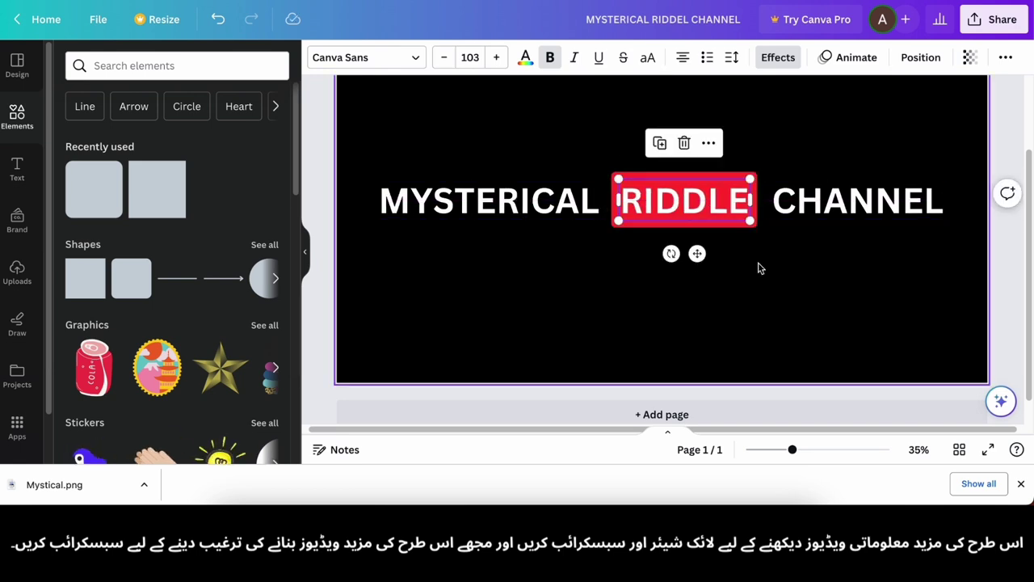
pyautogui.click(761, 268)
# Add the uploaded SUBSCRIBED button image to the banner, scale it down and place it beneath CHANNEL
pyautogui.scroll(-4, 762, 268)
pyautogui.click(17, 272)
pyautogui.moveTo(140, 325); pyautogui.dragTo(677, 325)
pyautogui.moveTo(587, 349); pyautogui.dragTo(649, 252)
pyautogui.moveTo(810, 287); pyautogui.dragTo(702, 247)
pyautogui.click(578, 275)
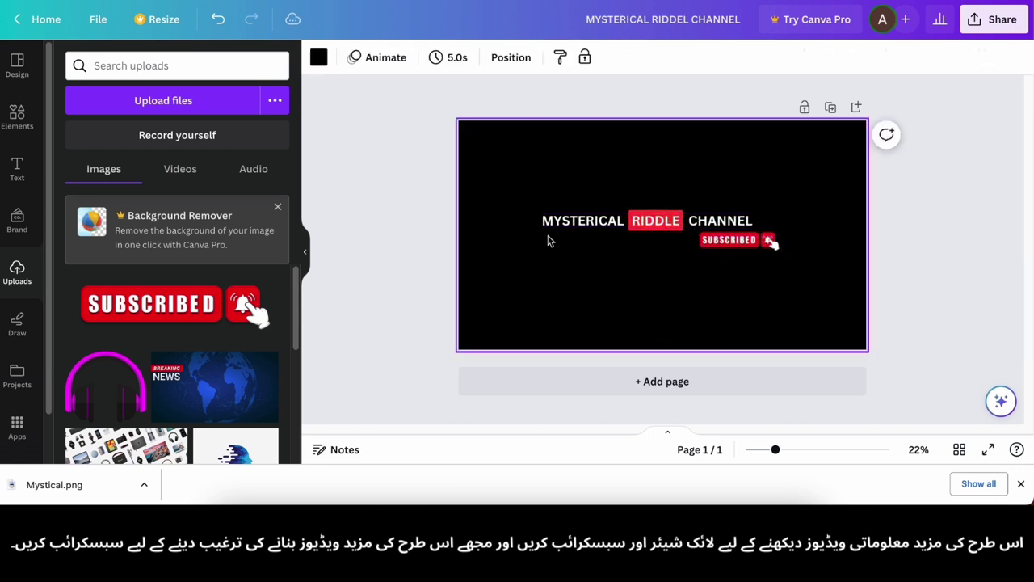
# Select the heading and the SUBSCRIBED button together and centre them on the banner
pyautogui.moveTo(489, 183); pyautogui.dragTo(739, 248)
pyautogui.moveTo(694, 242); pyautogui.dragTo(716, 245)
pyautogui.click(745, 277)
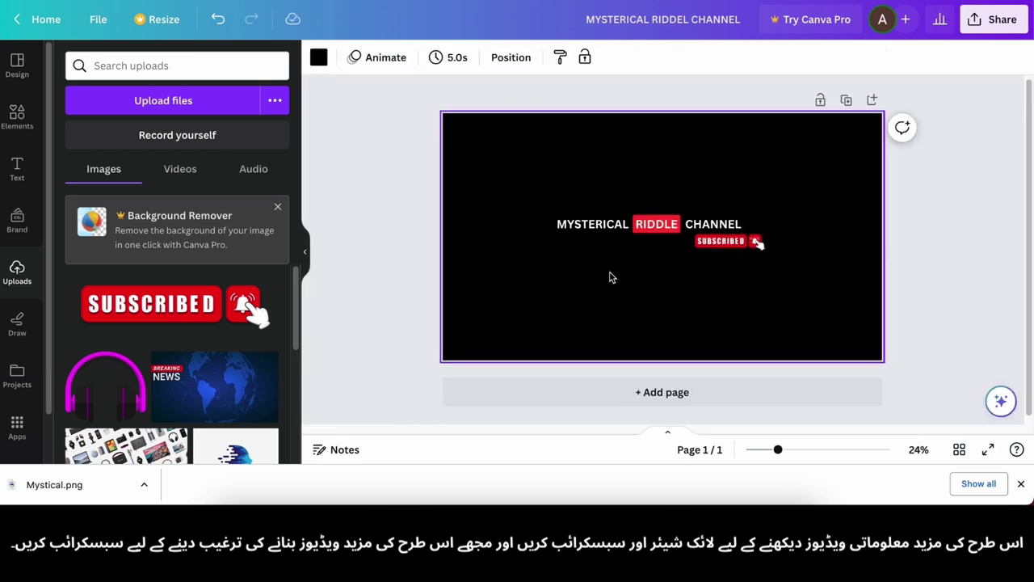
# Download the finished channel banner
pyautogui.click(993, 18)
pyautogui.click(788, 381)
pyautogui.click(896, 291)
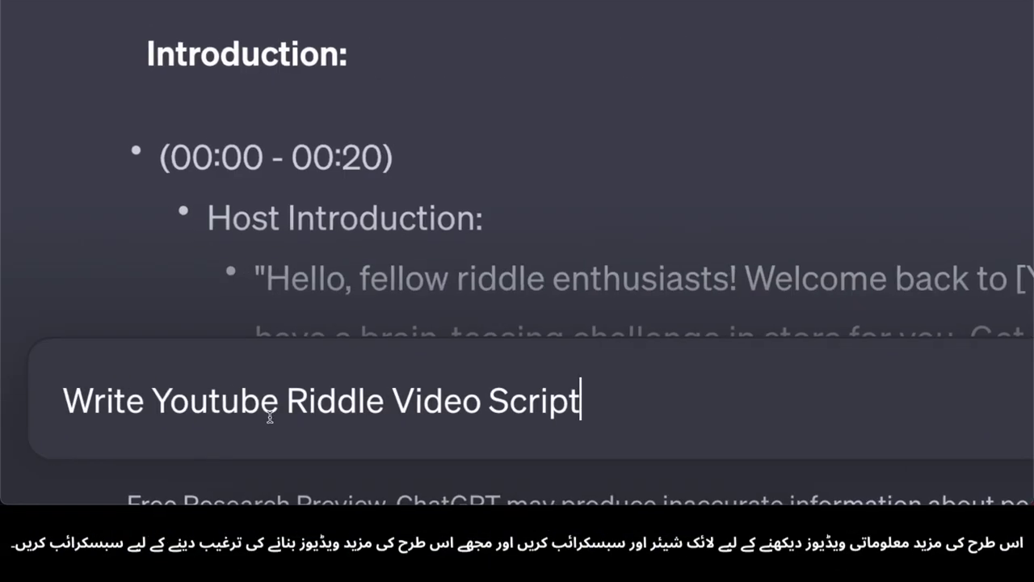
# In ChatGPT, replace the drafted prompt with "Write 10 Unsolved Riddles with Answers Also" and send it
pyautogui.doubleClick(307, 439)
pyautogui.press('BackSpace')
pyautogui.press('End')
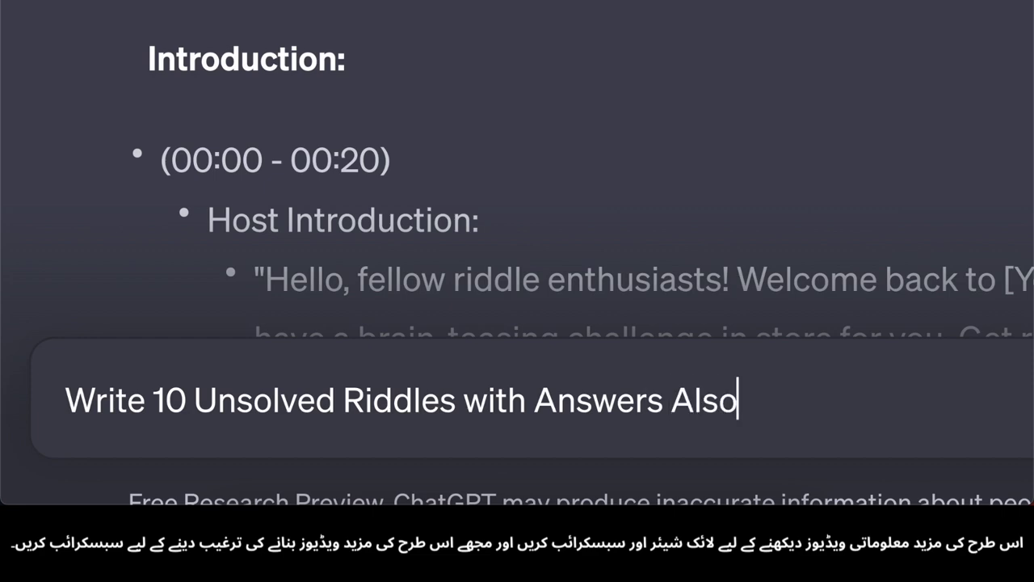
pyautogui.press('Return')
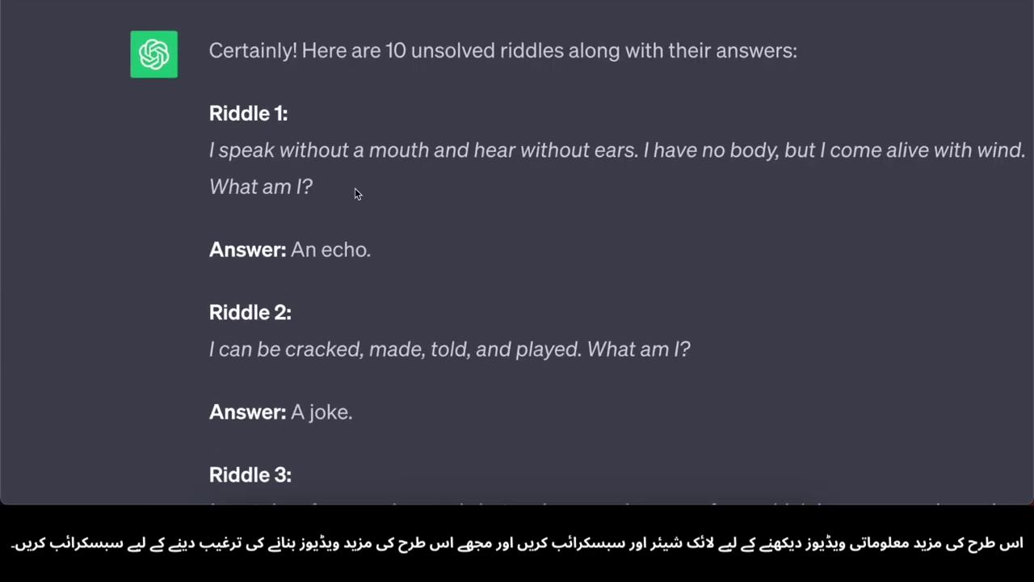
# Read through the generated riddles and their answers, from Riddle 1 to Riddle 10
pyautogui.tripleClick(326, 220)
pyautogui.scroll(-1, 346, 220)
pyautogui.click(549, 222)
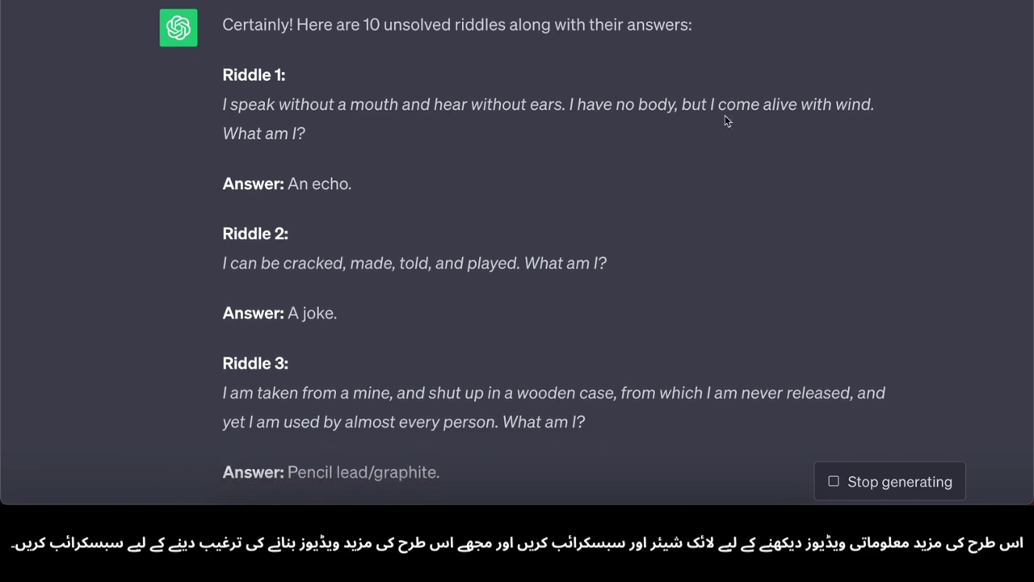
pyautogui.scroll(-6, 349, 108)
pyautogui.scroll(-10, 320, 185)
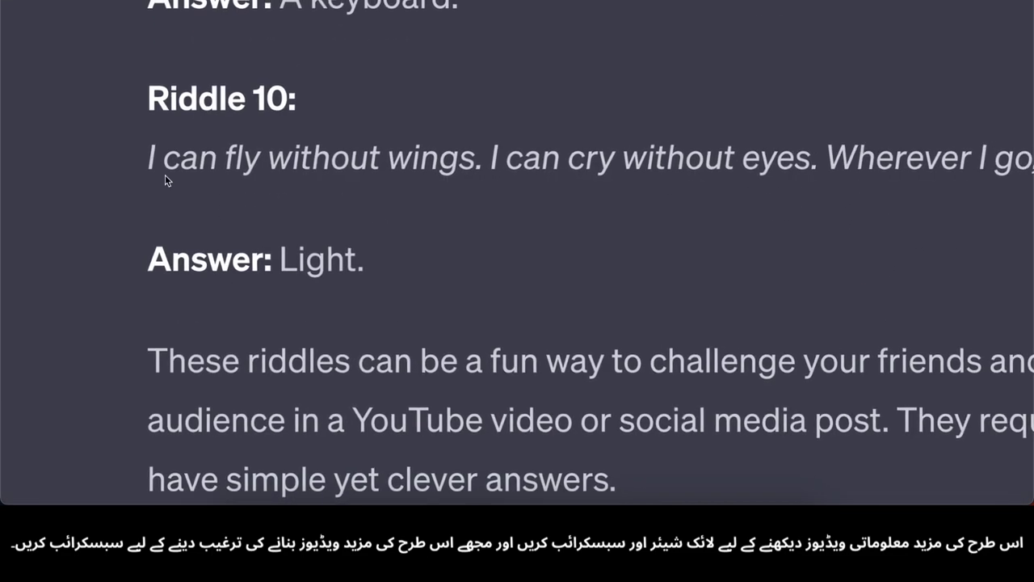
pyautogui.tripleClick(198, 100)
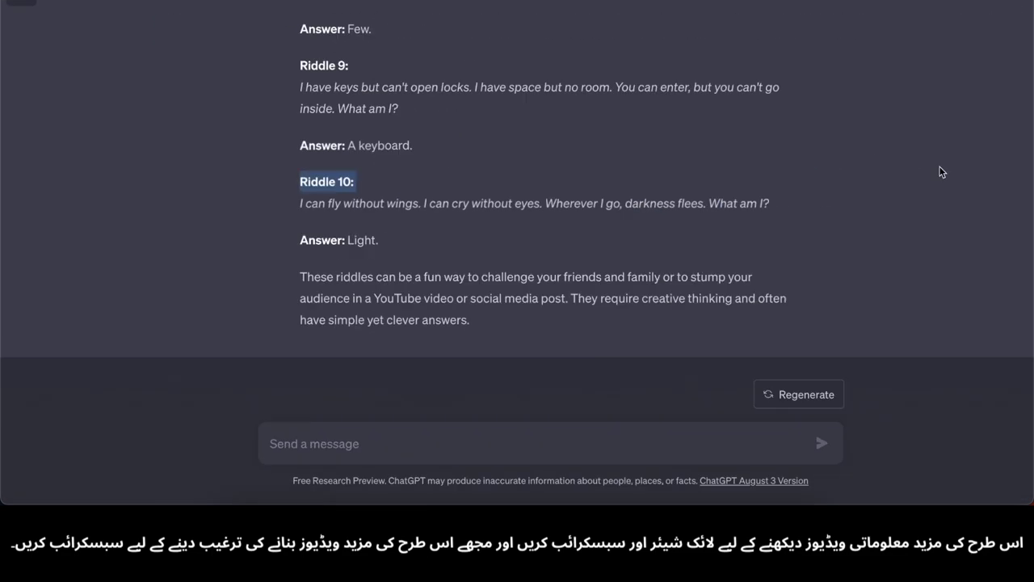
pyautogui.tripleClick(271, 383)
pyautogui.scroll(3, 389, 306)
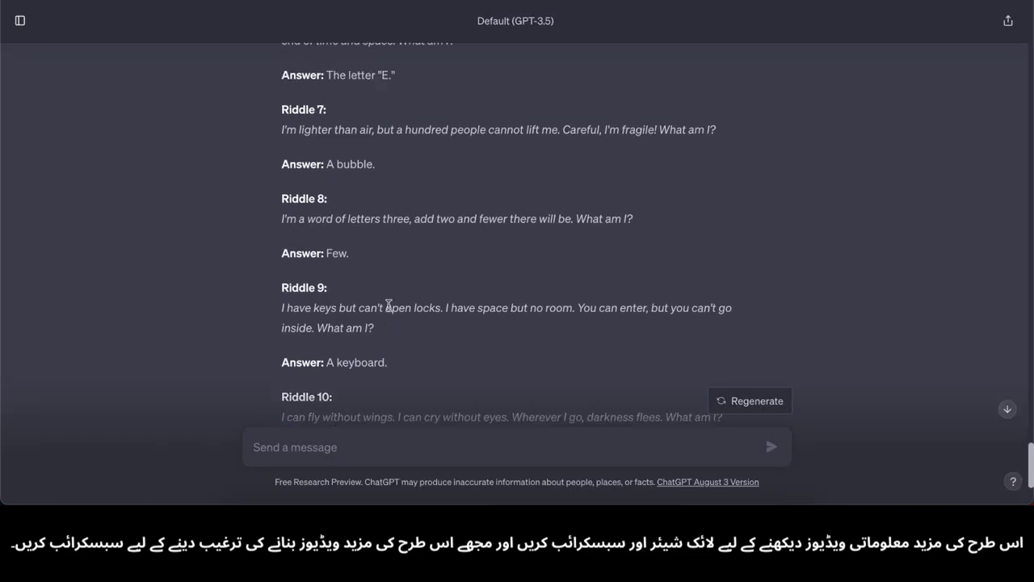
# Copy the response text from Riddle 1 through to the closing paragraph
pyautogui.scroll(10, 389, 305)
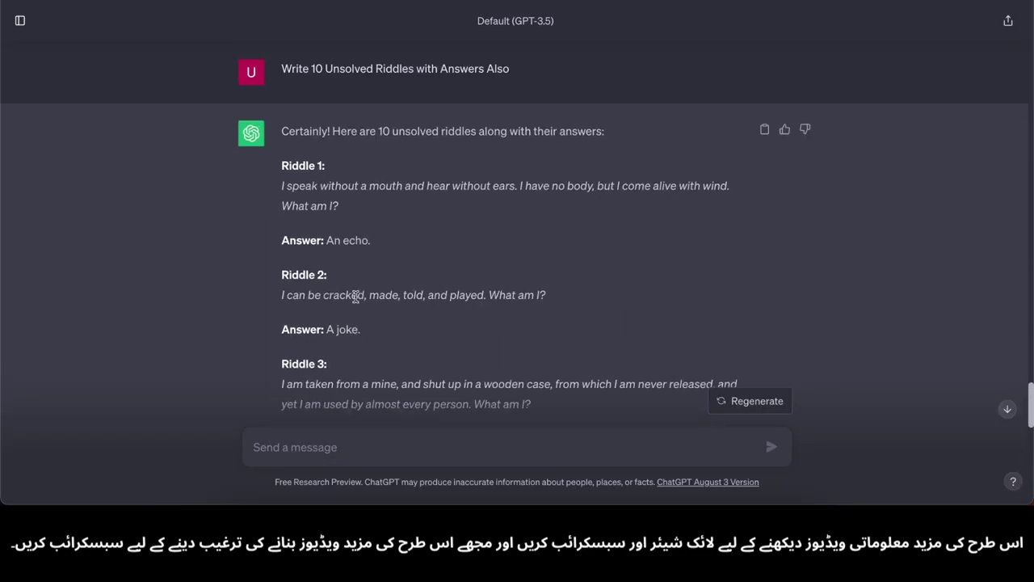
pyautogui.moveTo(282, 234); pyautogui.dragTo(452, 356)
pyautogui.press('super+c')
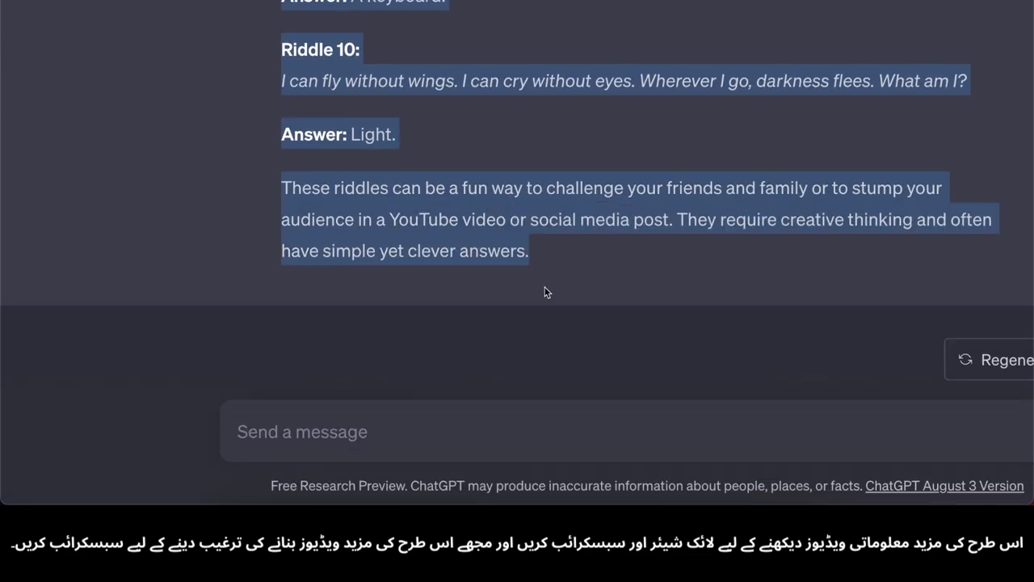
pyautogui.scroll(8, 463, 338)
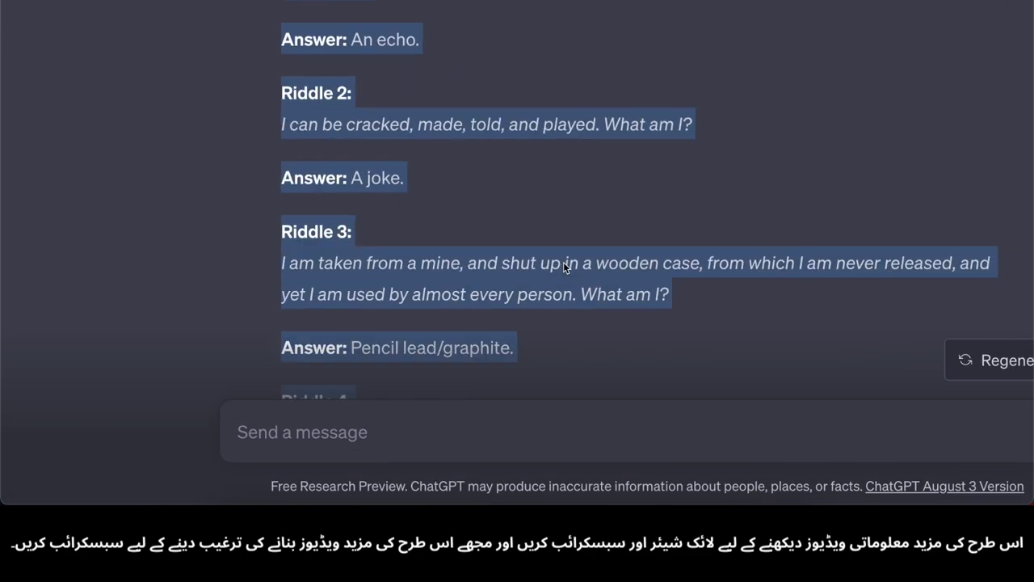
pyautogui.scroll(5, 565, 267)
pyautogui.scroll(-20, 528, 267)
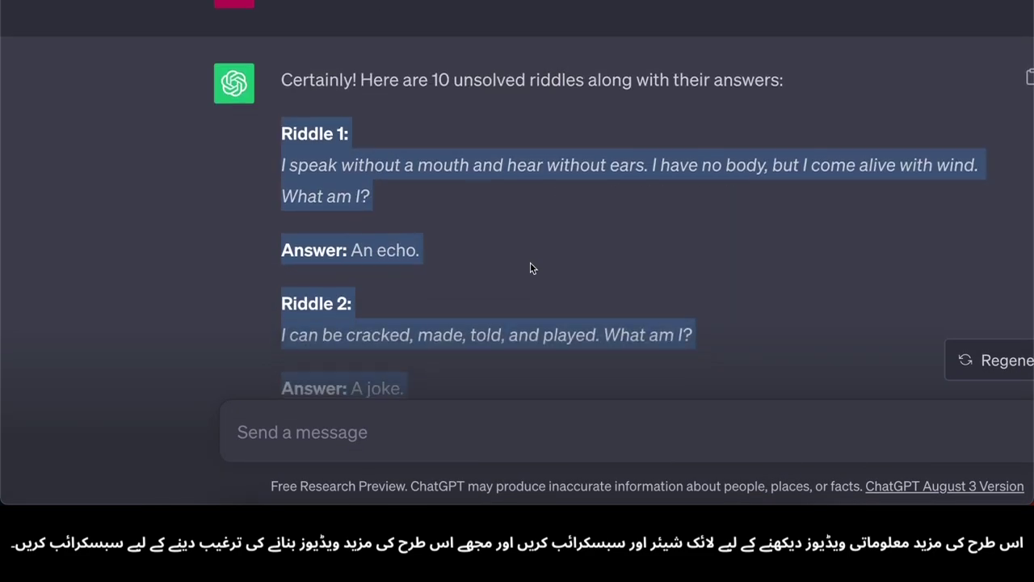
# Create a new note in the Notes app and paste the copied riddles into it
pyautogui.rightClick(385, 520)
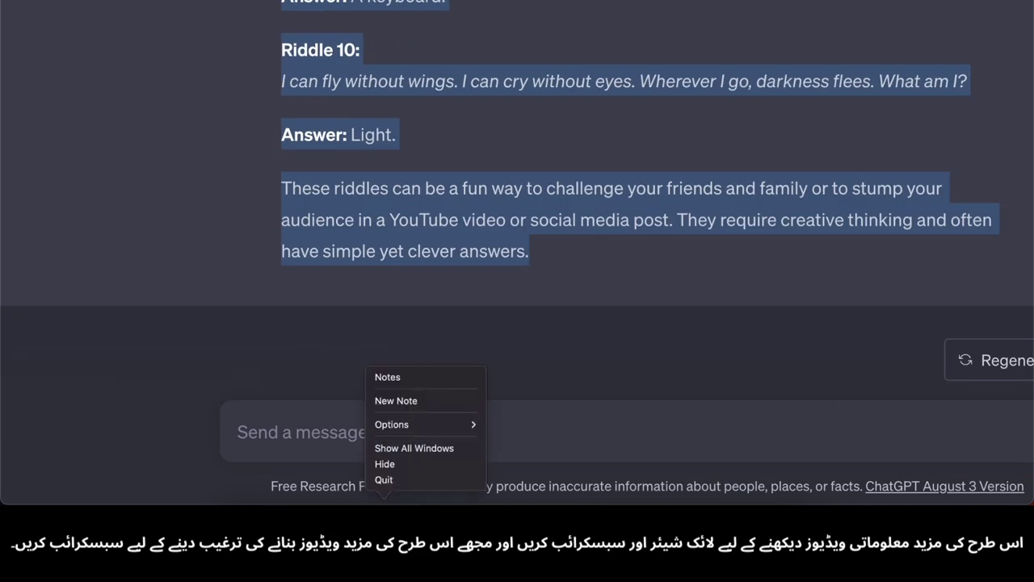
pyautogui.click(403, 403)
pyautogui.press('super+v')
pyautogui.scroll(5, 502, 213)
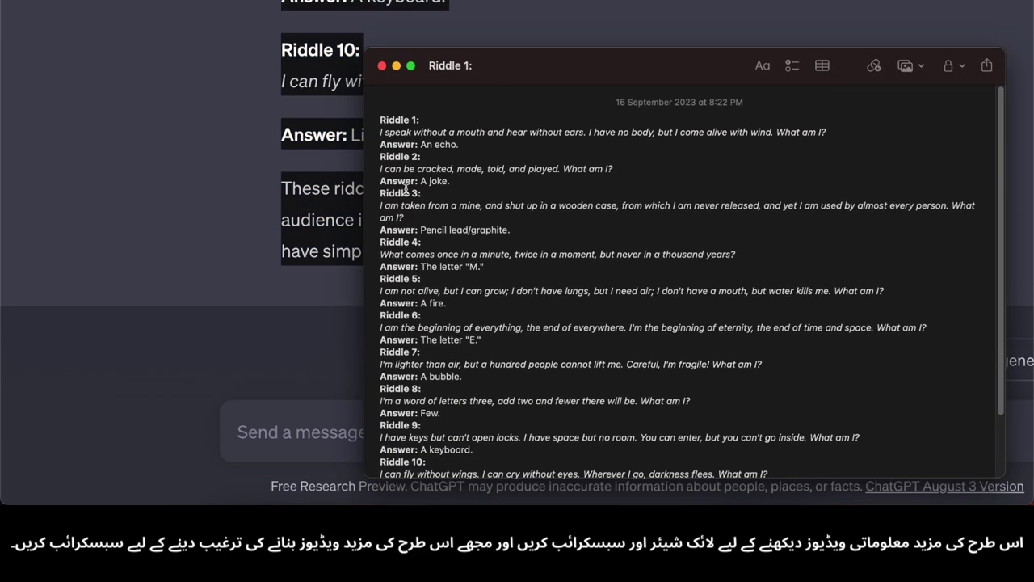
pyautogui.click(353, 206)
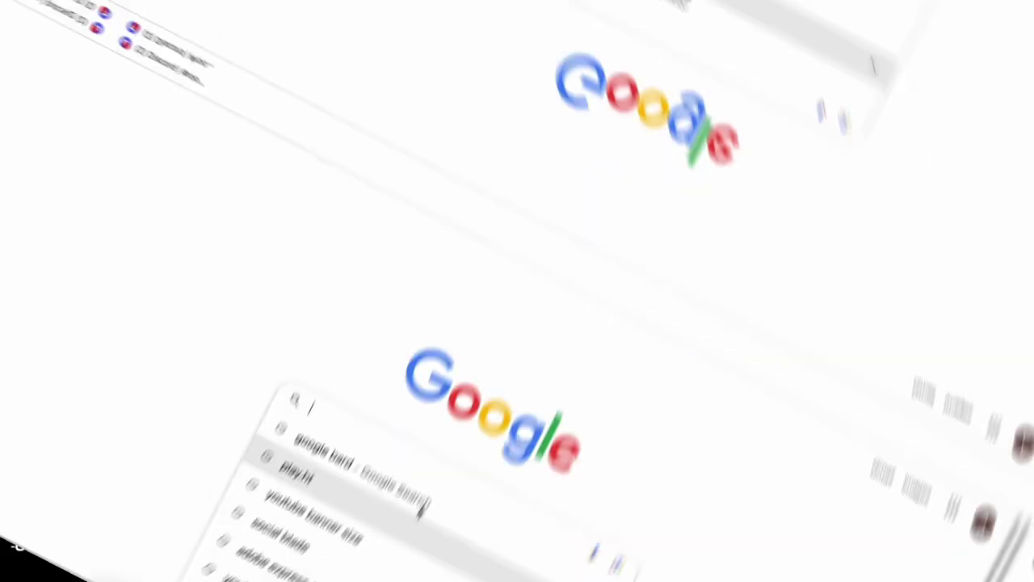
# Search Google for play.ht and open the PlayHT AI voice generator website
pyautogui.write('play.ht')
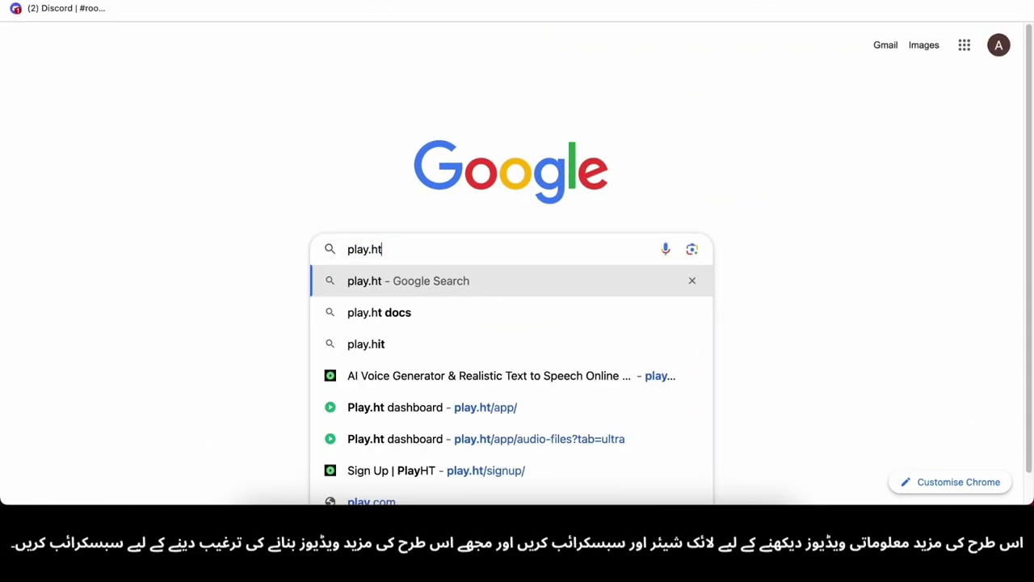
pyautogui.press('Return')
pyautogui.scroll(-5, 135, 181)
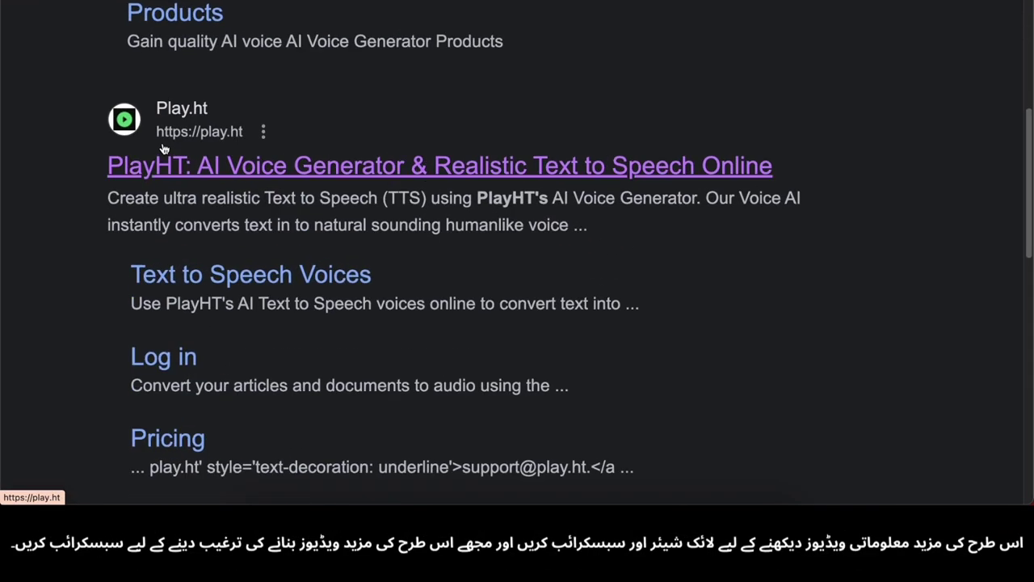
pyautogui.click(162, 159)
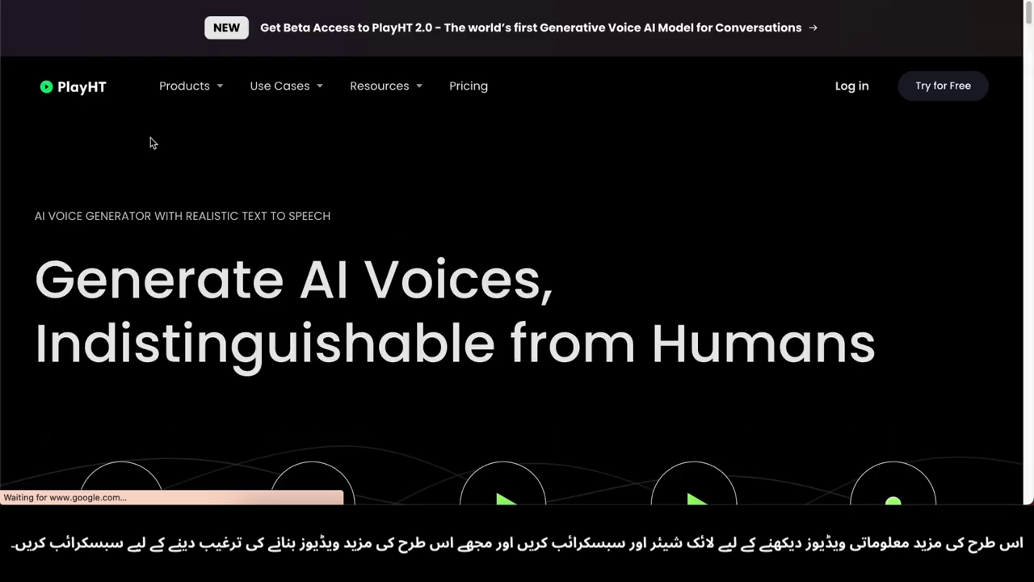
# Start the free AI voice offer on PlayHT and sign up with the existing Google account
pyautogui.scroll(-10, 149, 143)
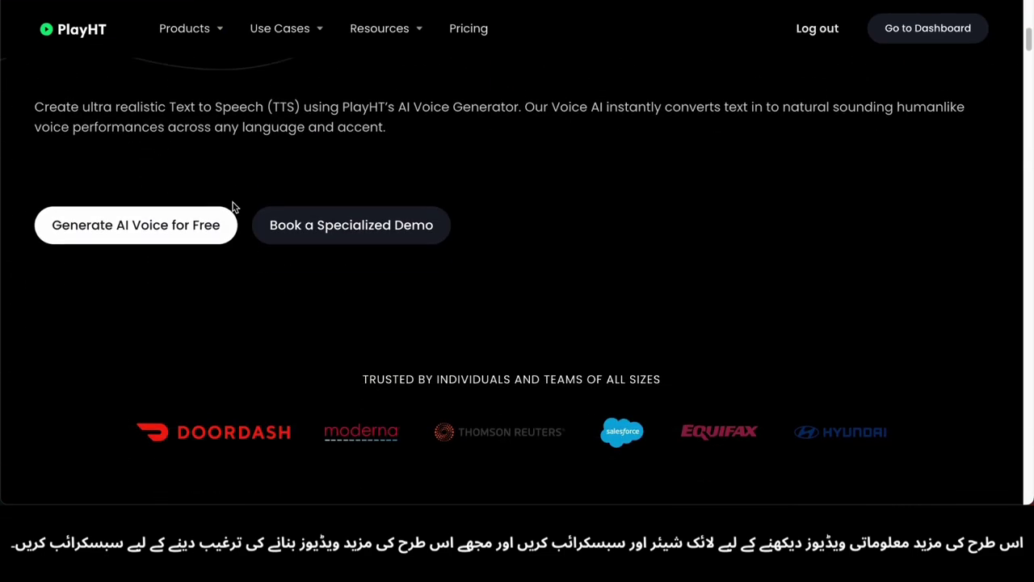
pyautogui.click(71, 225)
pyautogui.scroll(-3, 423, 277)
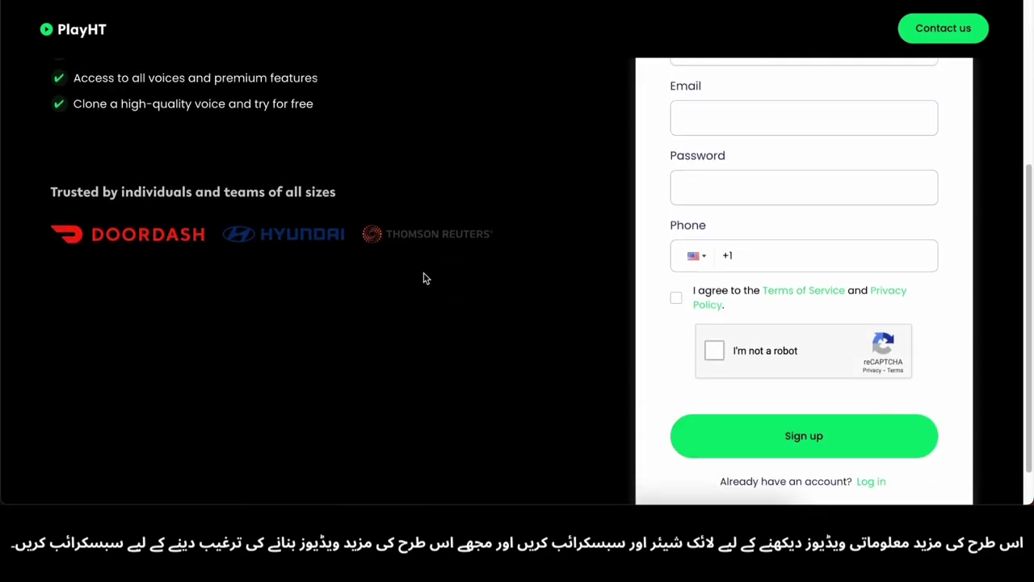
pyautogui.scroll(3, 423, 278)
pyautogui.click(784, 192)
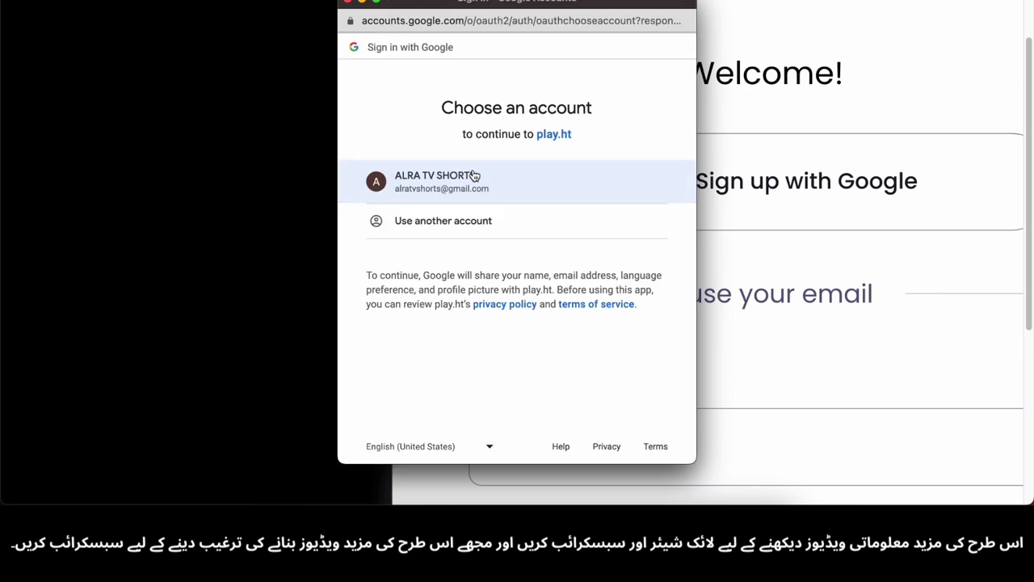
pyautogui.click(475, 177)
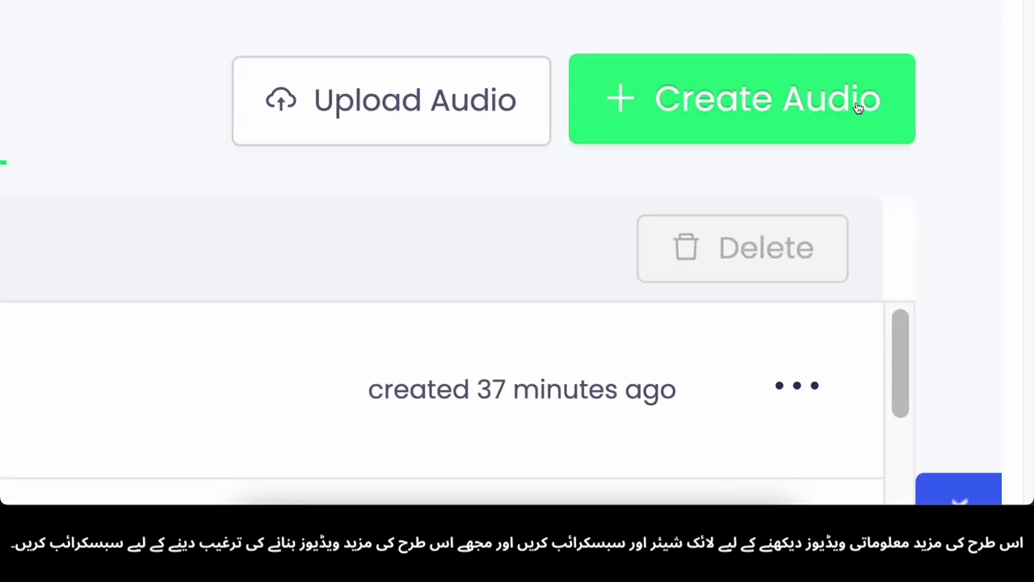
# Create a new audio project that uses Ultra Realistic Voices
pyautogui.click(772, 130)
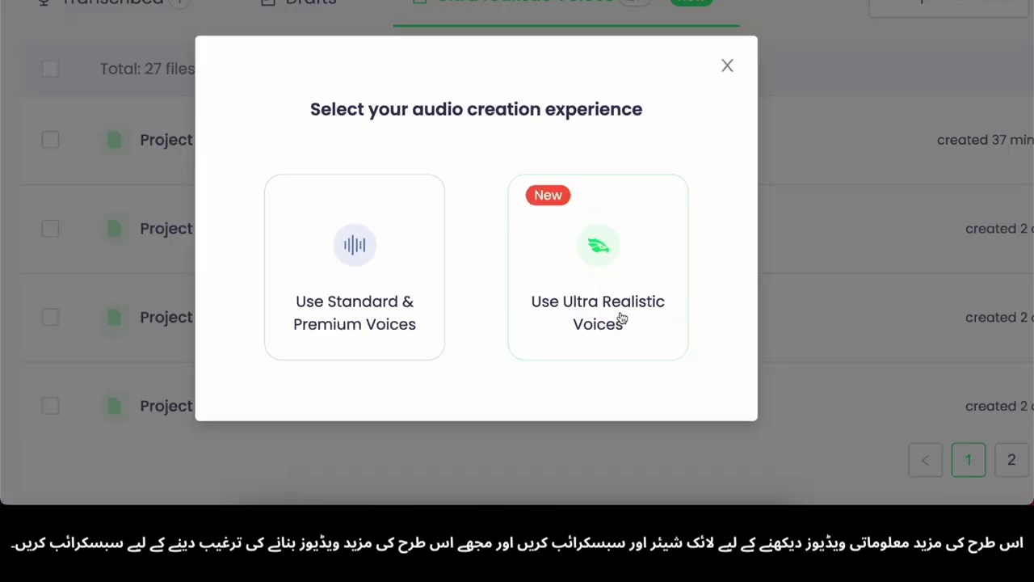
pyautogui.click(623, 317)
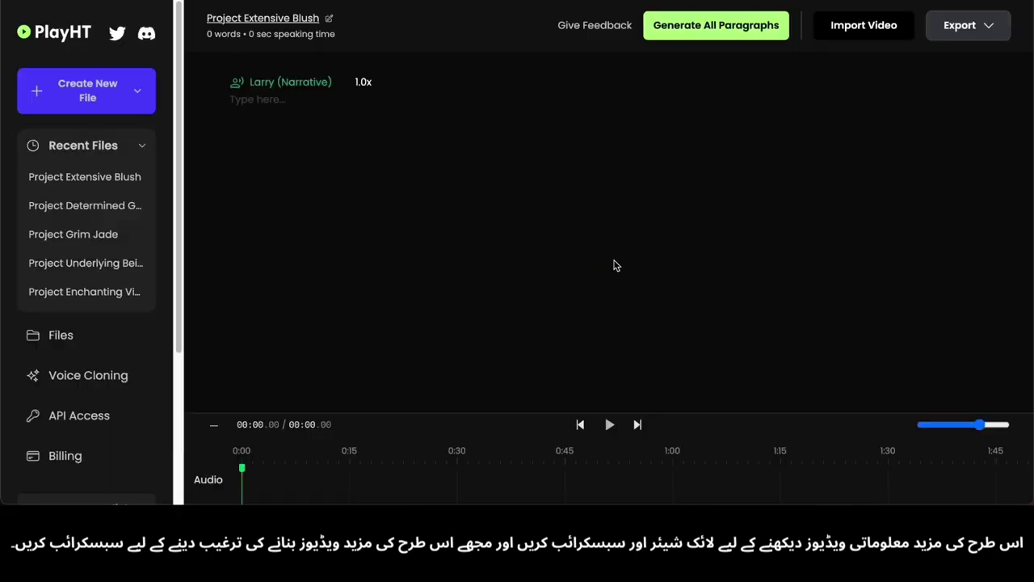
# Copy riddles 1 to 3 with their answers from the Notes app and paste them into the PlayHT project
pyautogui.click(408, 519)
pyautogui.moveTo(163, 65); pyautogui.dragTo(253, 187)
pyautogui.press('super+c')
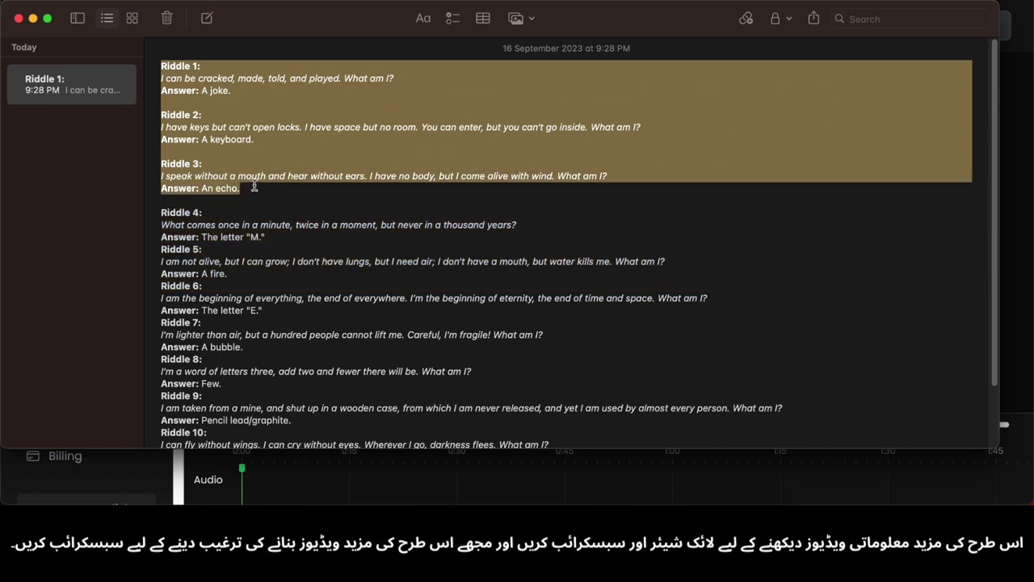
pyautogui.click(32, 19)
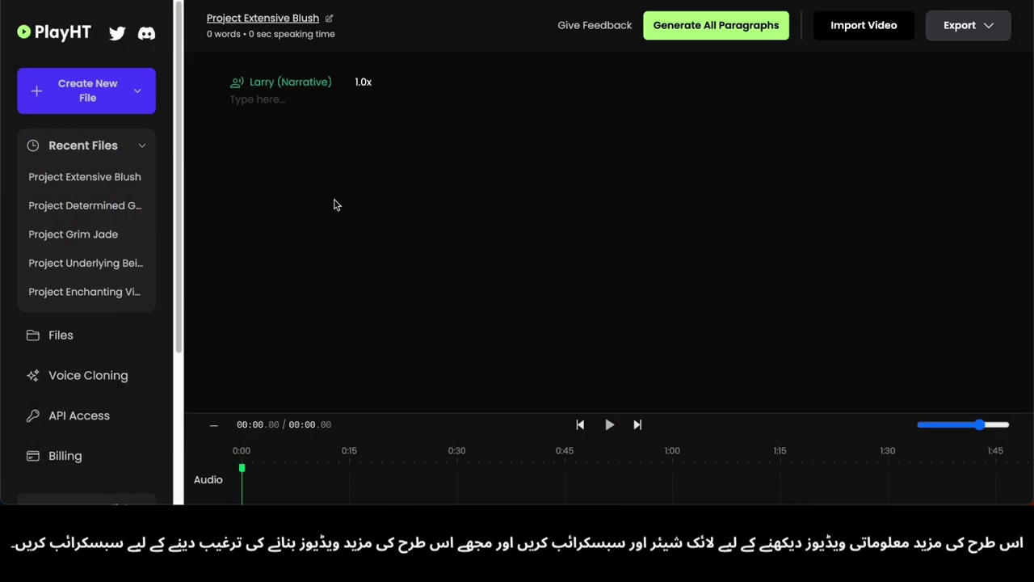
pyautogui.press('super+v')
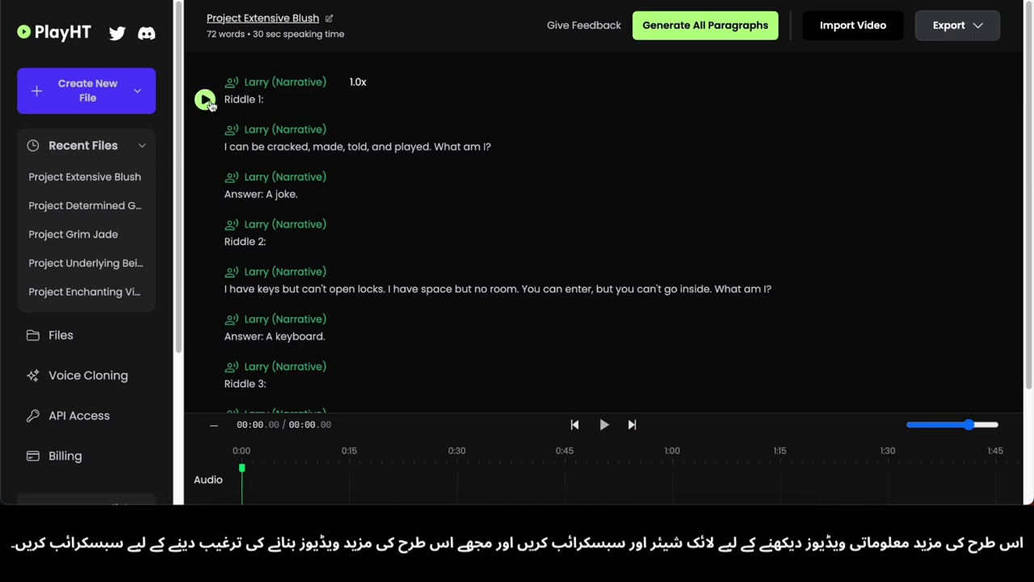
# Generate the voice audio for the pasted riddle and answer paragraphs one by one, through "Answer: An echo."
pyautogui.scroll(-1, 214, 202)
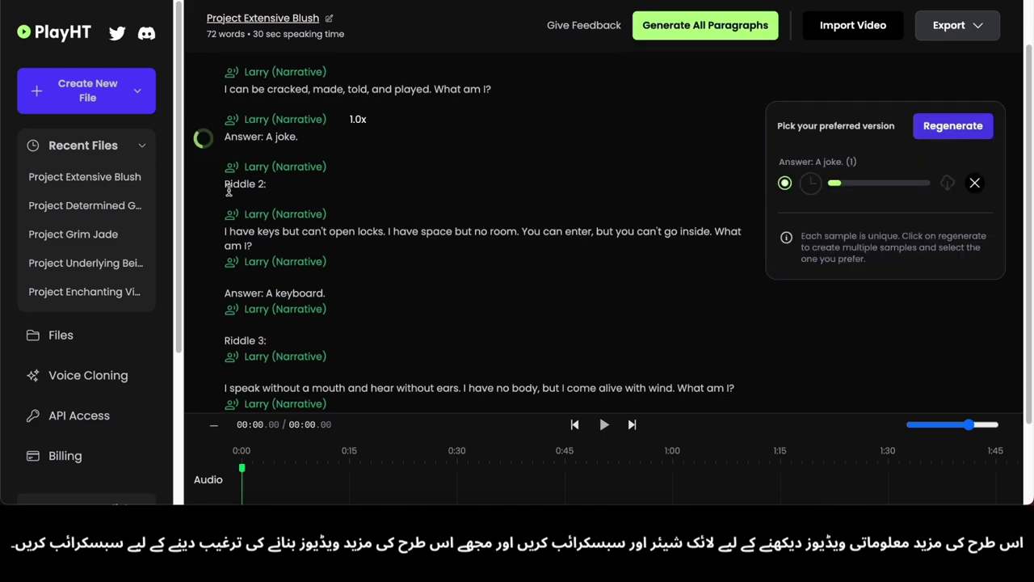
pyautogui.scroll(5, 229, 189)
pyautogui.click(237, 176)
pyautogui.click(173, 177)
pyautogui.scroll(-1, 219, 194)
pyautogui.click(231, 209)
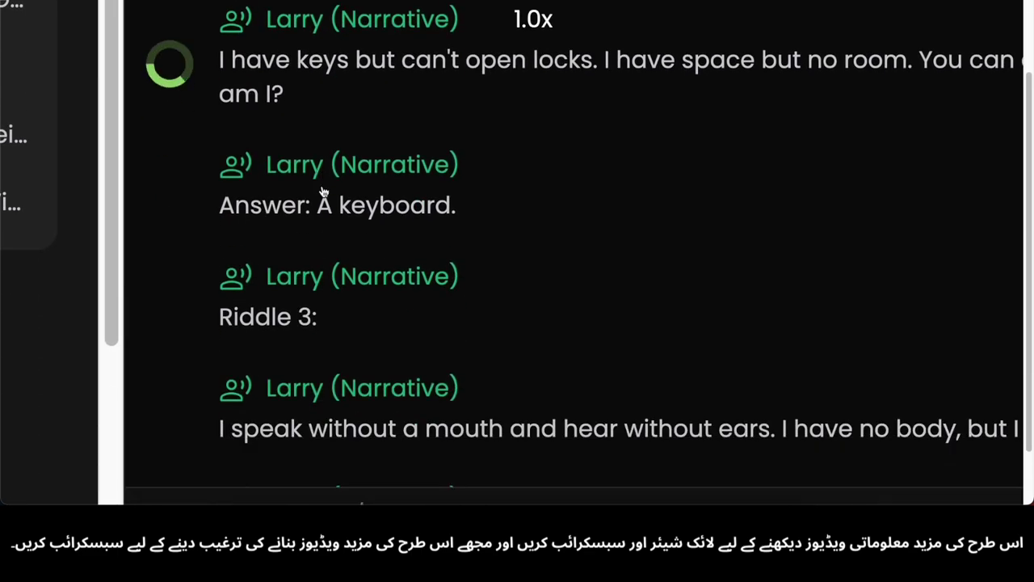
pyautogui.click(197, 212)
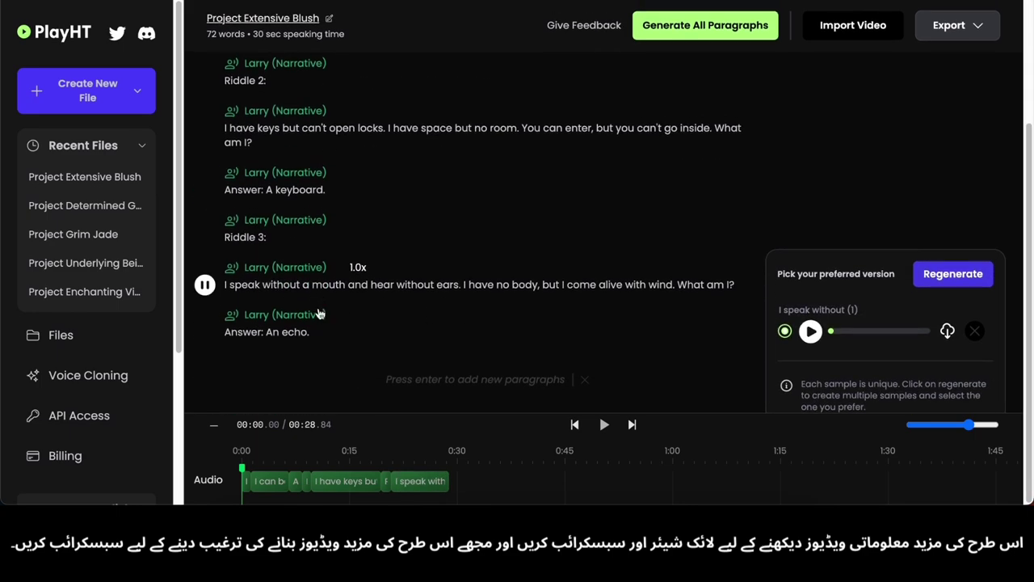
pyautogui.click(204, 332)
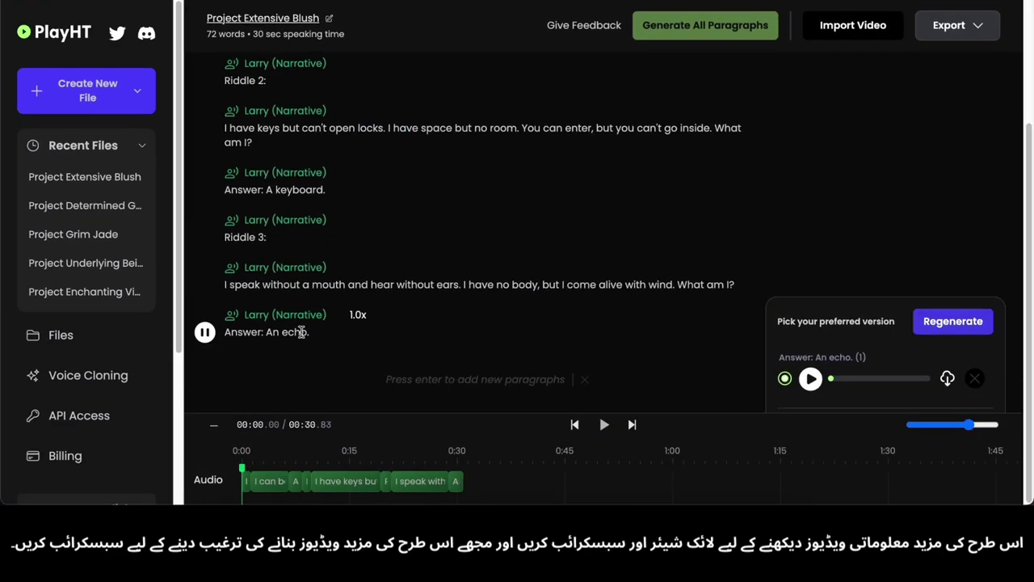
# Look through the PlayHT 2.0 voice list for the Riddle 1 question without changing the voice
pyautogui.scroll(3, 300, 332)
pyautogui.click(297, 105)
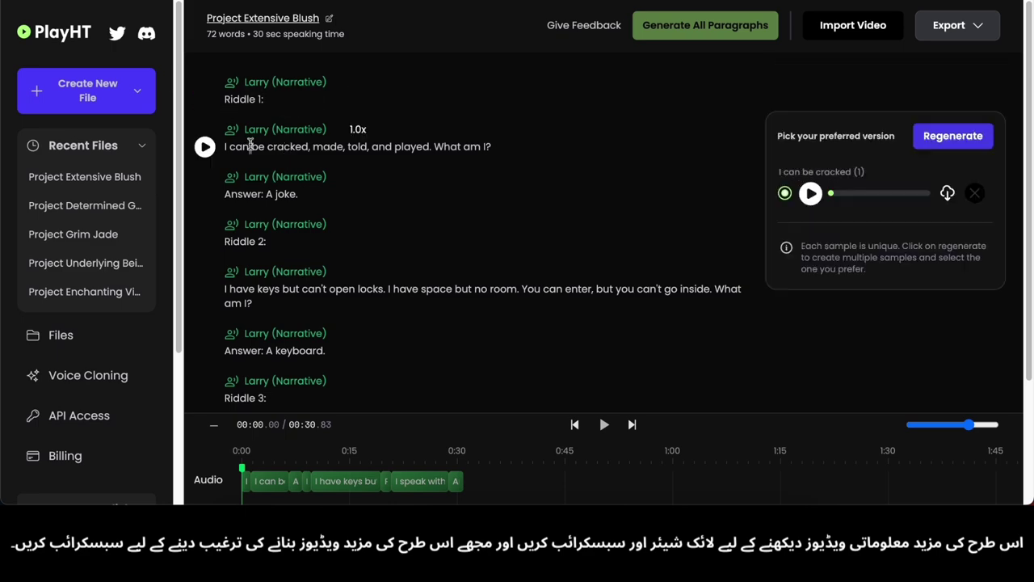
pyautogui.click(243, 226)
pyautogui.scroll(5, 476, 265)
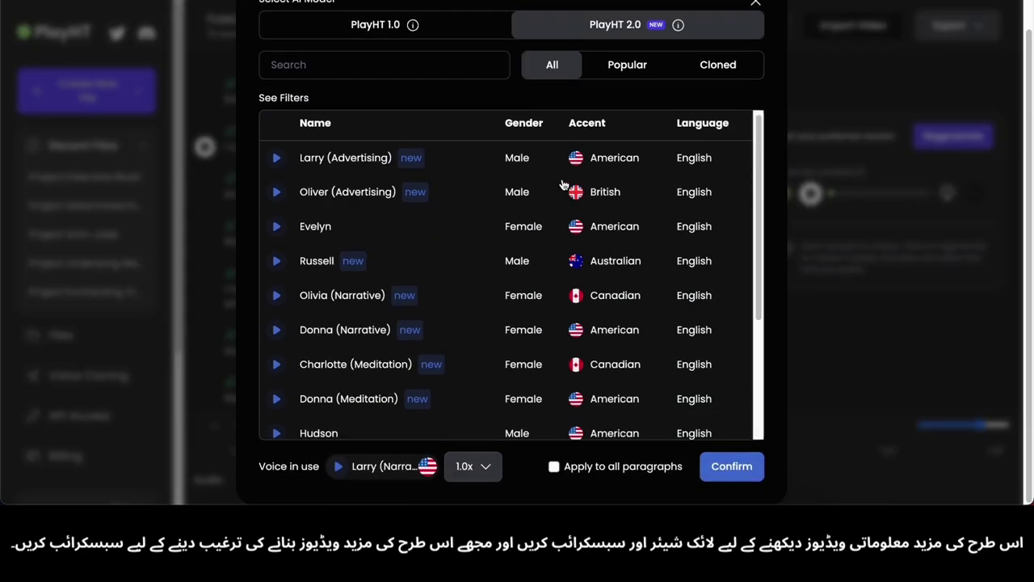
pyautogui.click(755, 31)
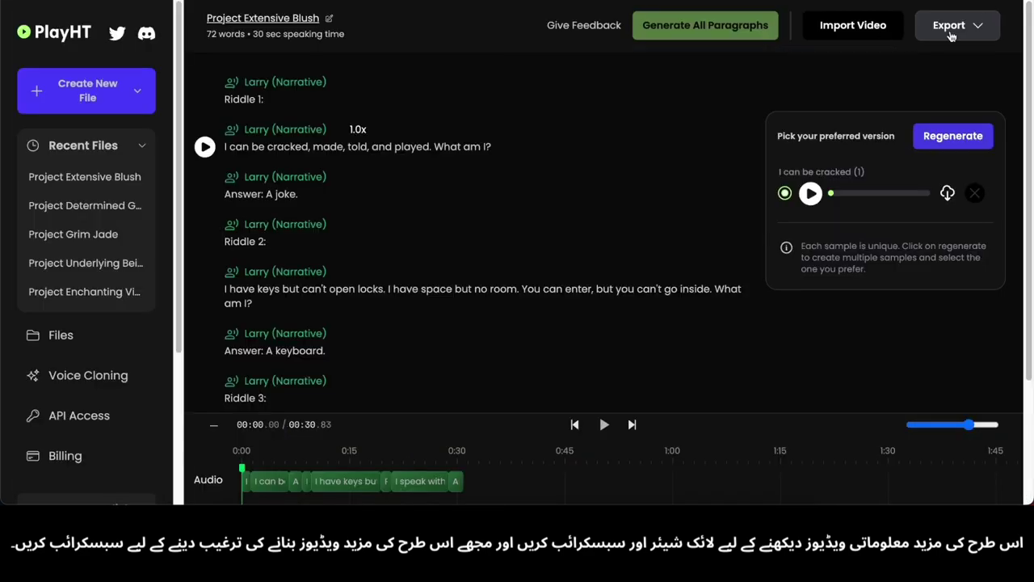
# Try to export the project as a single audio file
pyautogui.click(950, 25)
pyautogui.click(826, 190)
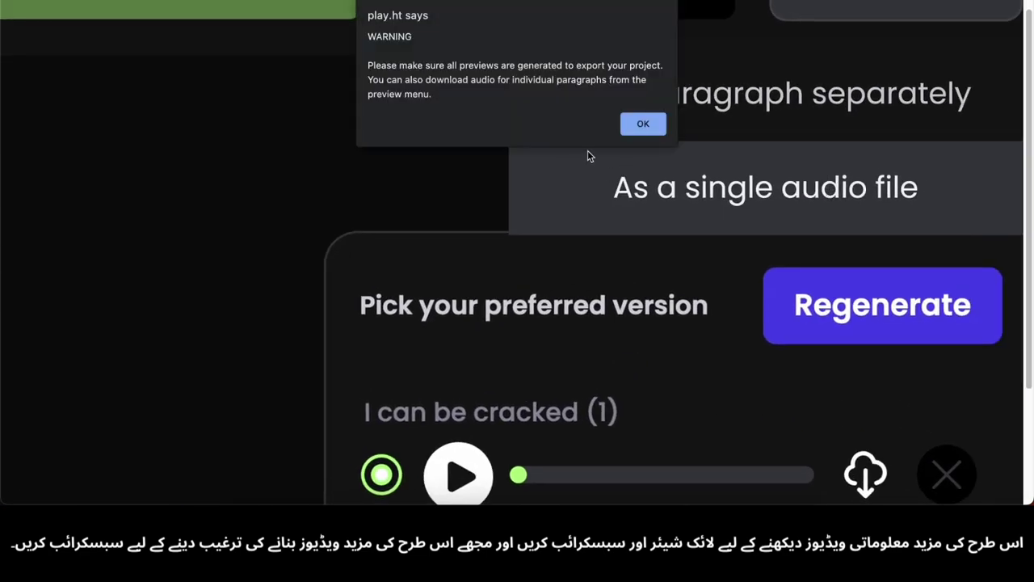
pyautogui.click(642, 125)
# Check the audio previews of the paragraphs from Riddle 1 through the Riddle 2 question
pyautogui.click(206, 99)
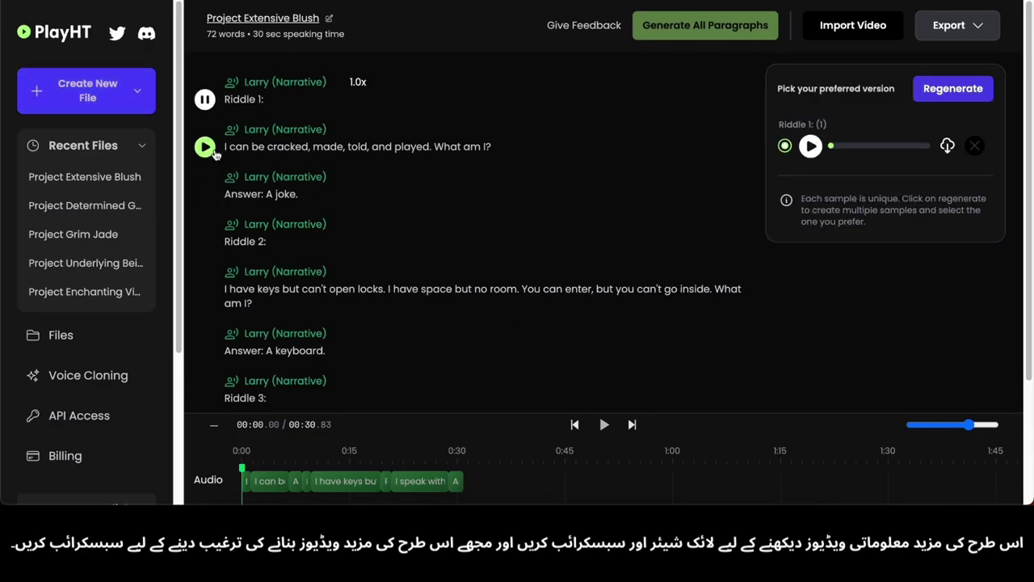
pyautogui.click(211, 151)
pyautogui.click(232, 197)
pyautogui.click(213, 201)
pyautogui.click(232, 242)
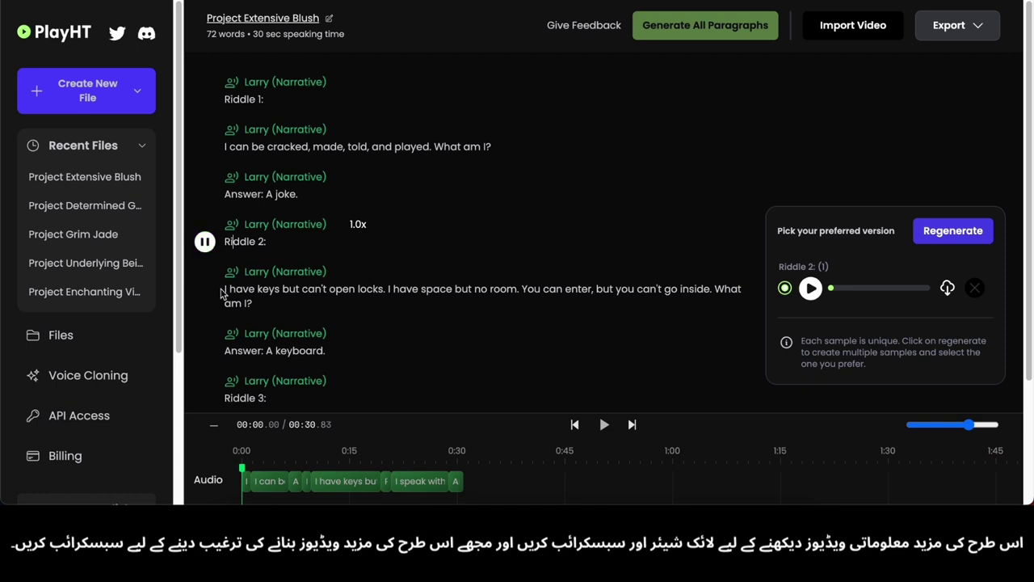
pyautogui.click(246, 306)
pyautogui.click(211, 293)
# Generate the audio preview for "Answer: A keyboard." and check the previews of the Riddle 3 paragraphs
pyautogui.scroll(-2, 214, 298)
pyautogui.click(242, 240)
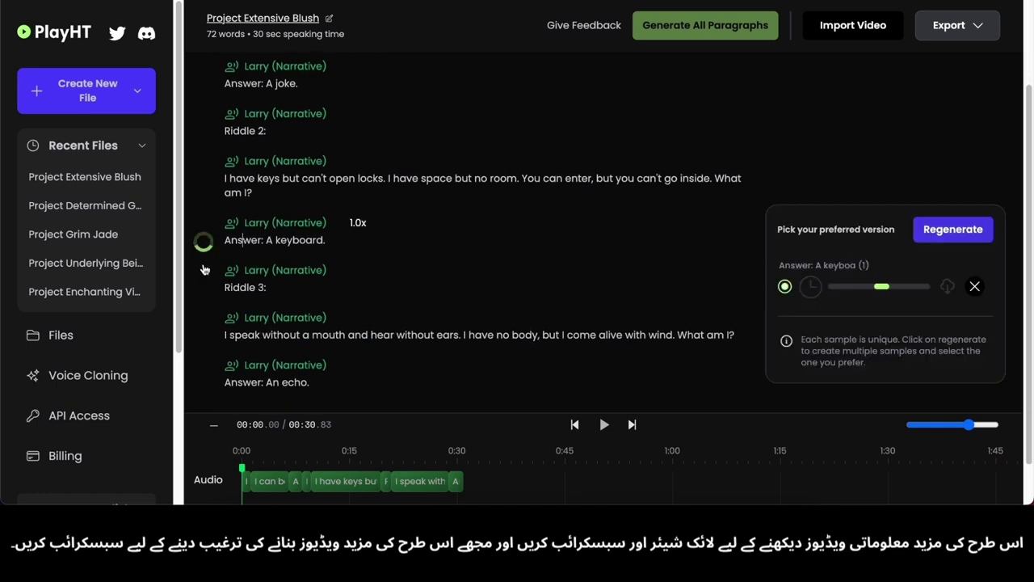
pyautogui.scroll(-1, 235, 272)
pyautogui.click(211, 265)
pyautogui.click(257, 304)
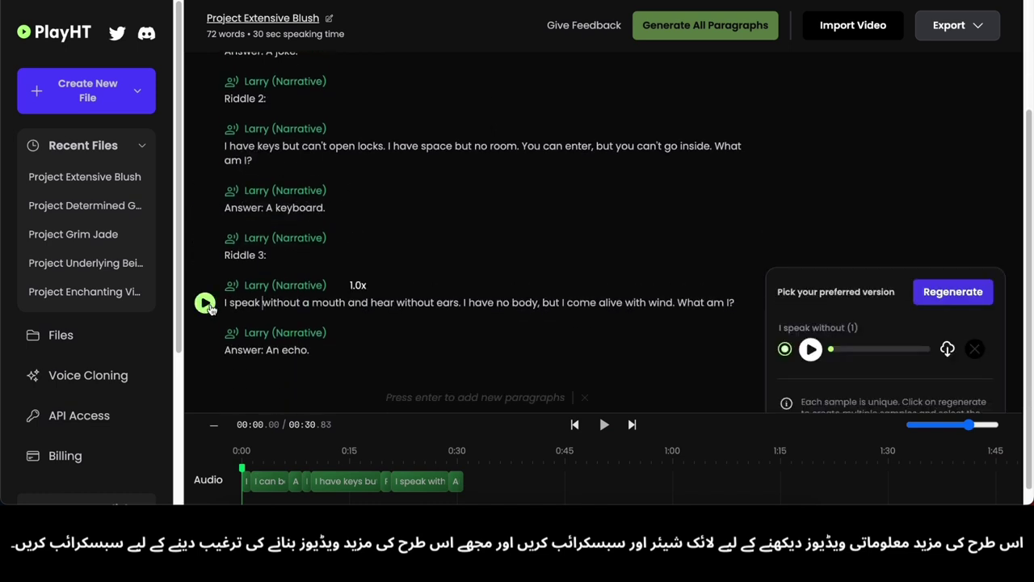
pyautogui.click(235, 351)
pyautogui.click(229, 207)
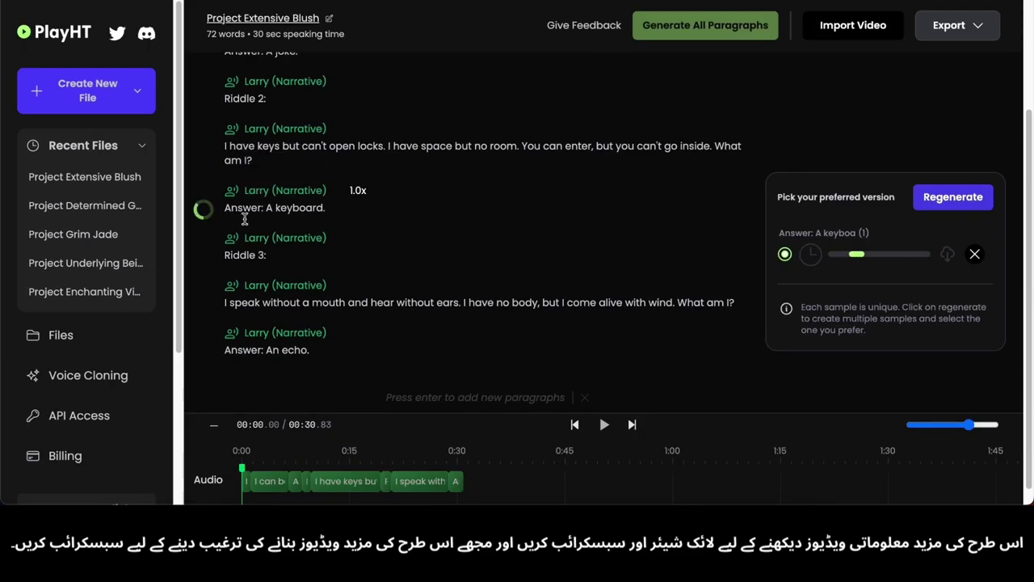
pyautogui.scroll(1, 245, 219)
pyautogui.click(285, 171)
pyautogui.click(253, 222)
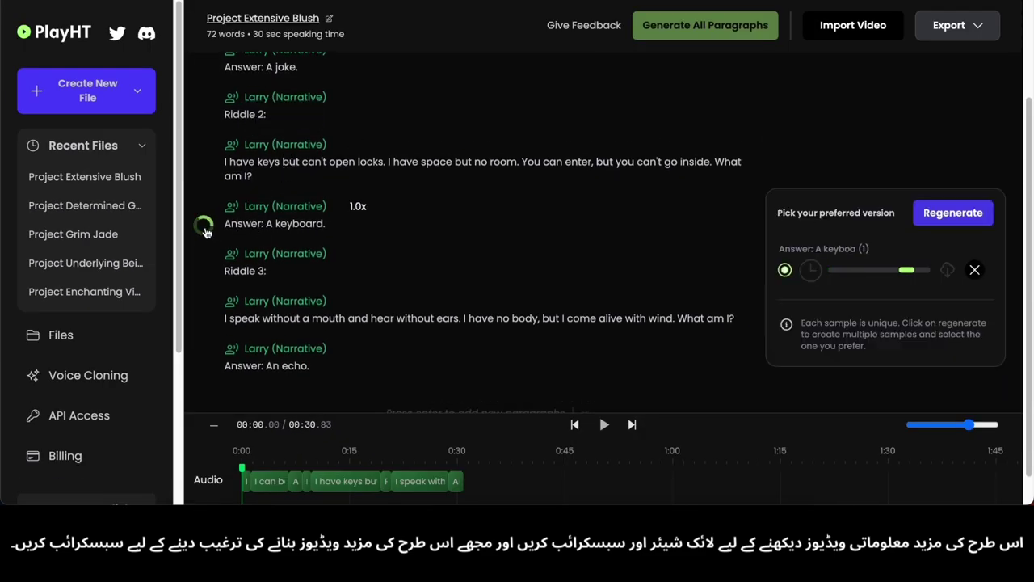
# Export the project audio with each paragraph separately, and also as a single audio file
pyautogui.scroll(3, 266, 232)
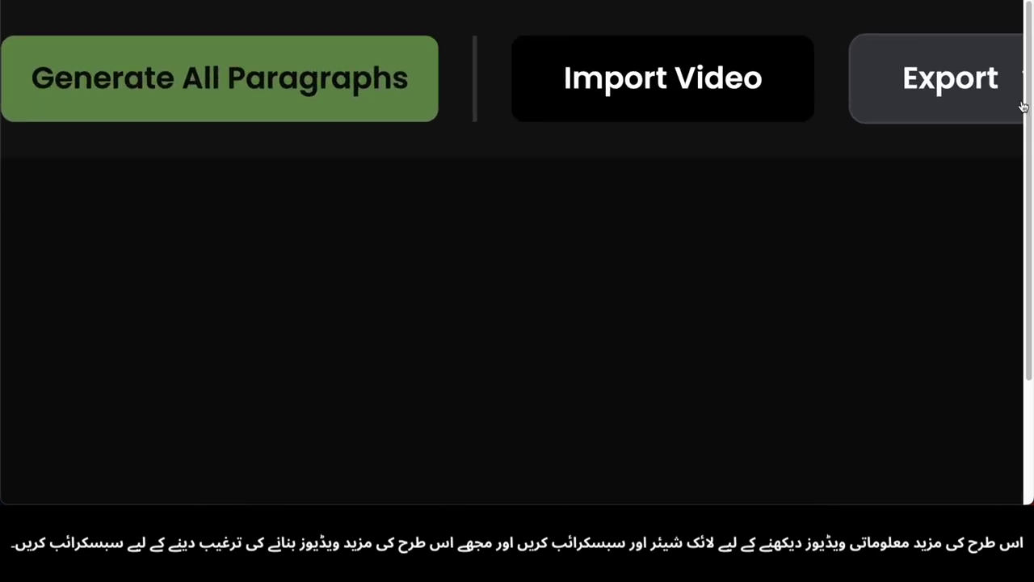
pyautogui.click(954, 25)
pyautogui.click(815, 210)
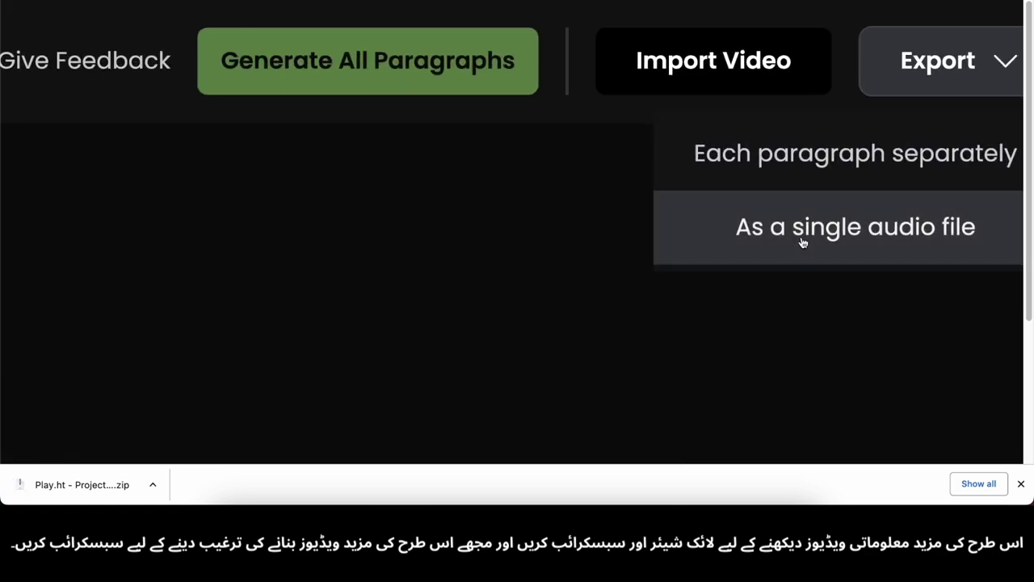
pyautogui.click(909, 97)
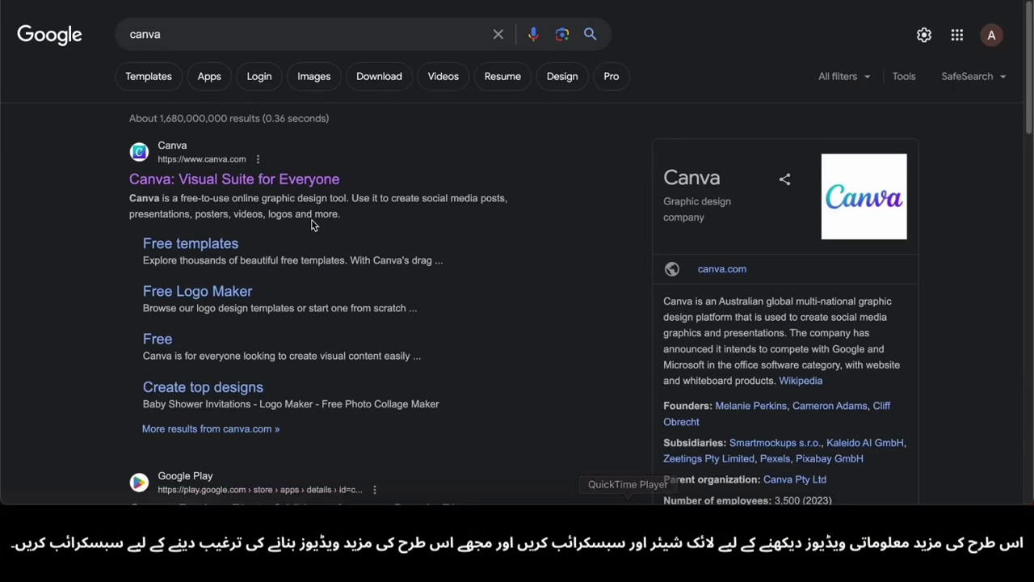
# Open Canva from the Google results and search its templates for "youtube short"
pyautogui.click(301, 182)
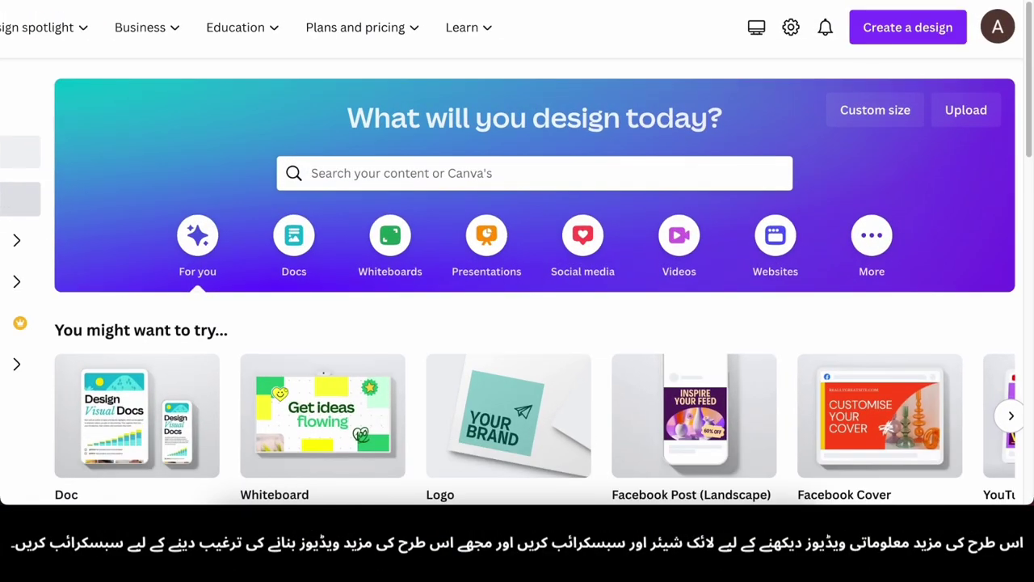
pyautogui.click(911, 25)
pyautogui.click(570, 152)
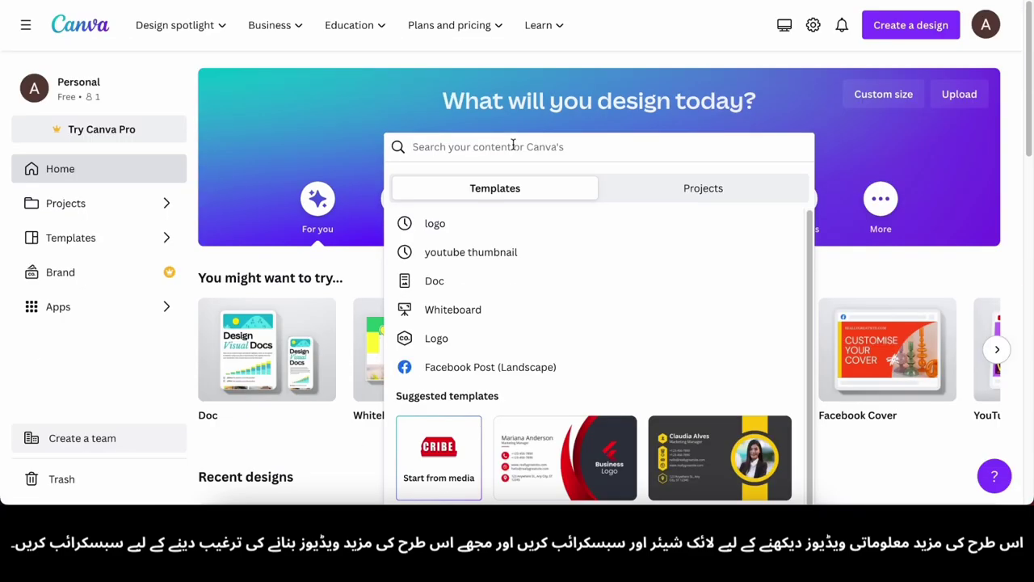
pyautogui.write('youtube t')
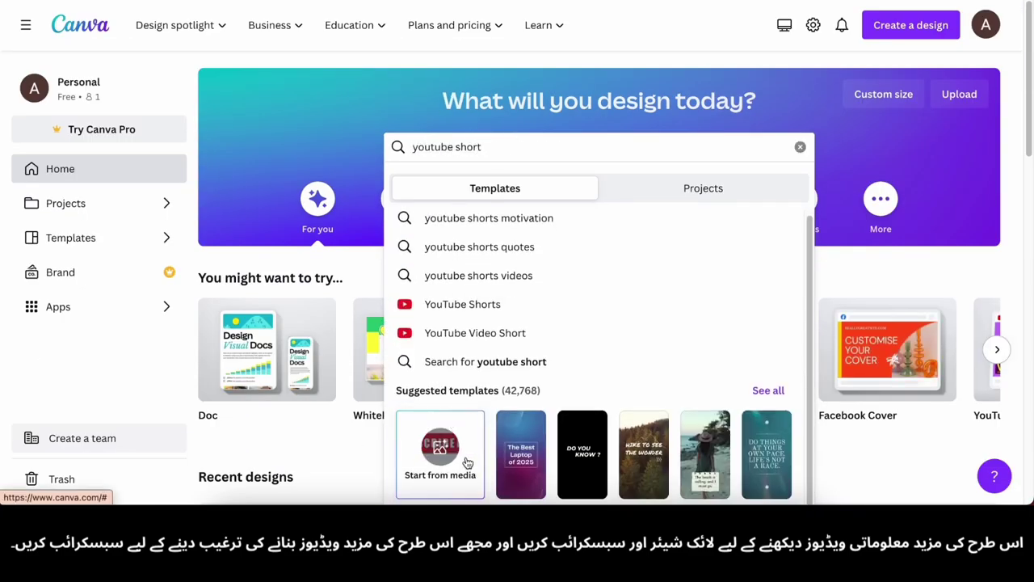
pyautogui.press('Return')
# Open the Purple and Blue Gradient Tech YouTube Shorts template for customizing
pyautogui.scroll(-3, 288, 343)
pyautogui.click(288, 343)
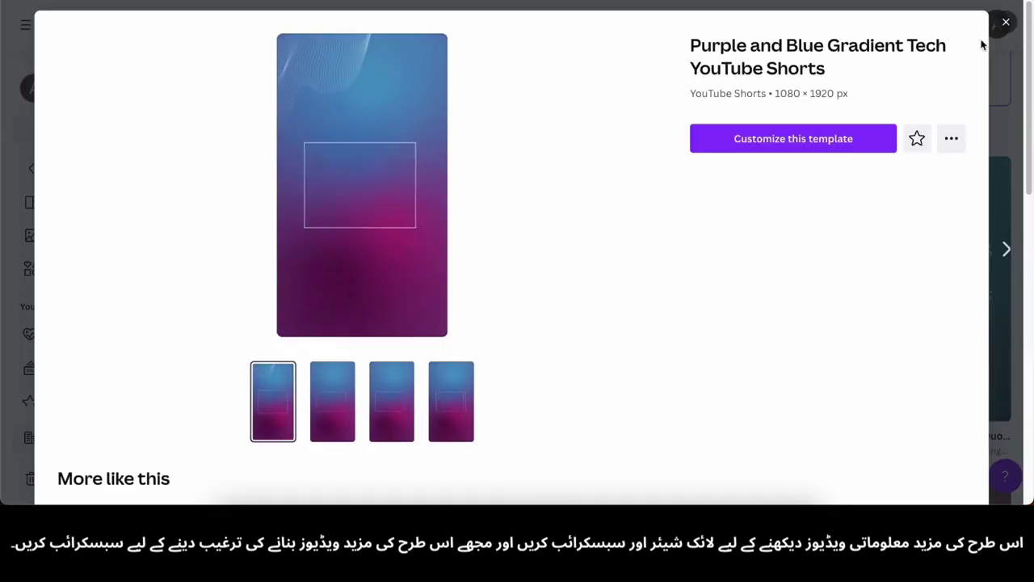
pyautogui.click(815, 139)
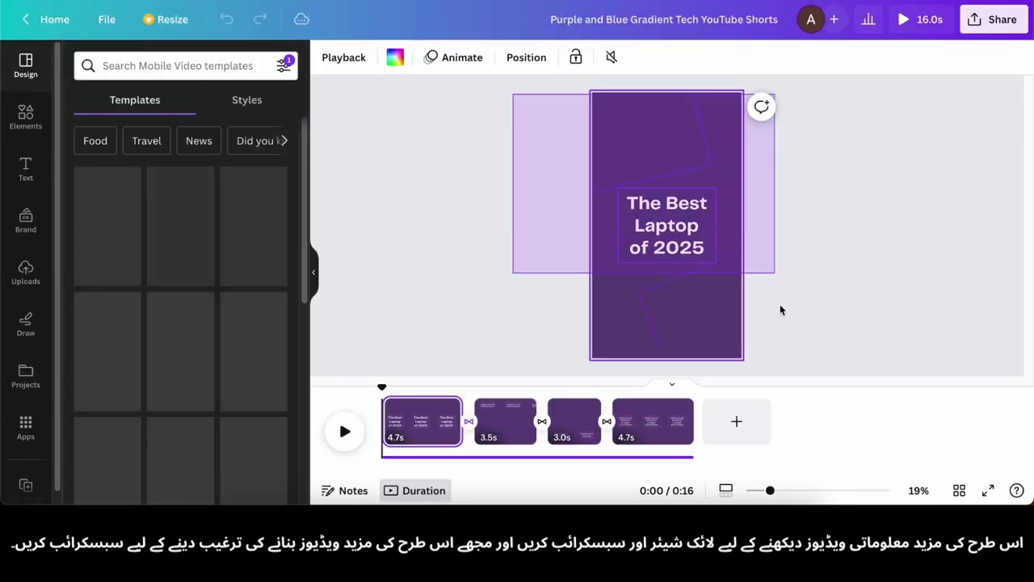
# Delete all elements on the first page of the template and remove the other three pages
pyautogui.moveTo(780, 310); pyautogui.dragTo(796, 356)
pyautogui.press('Delete')
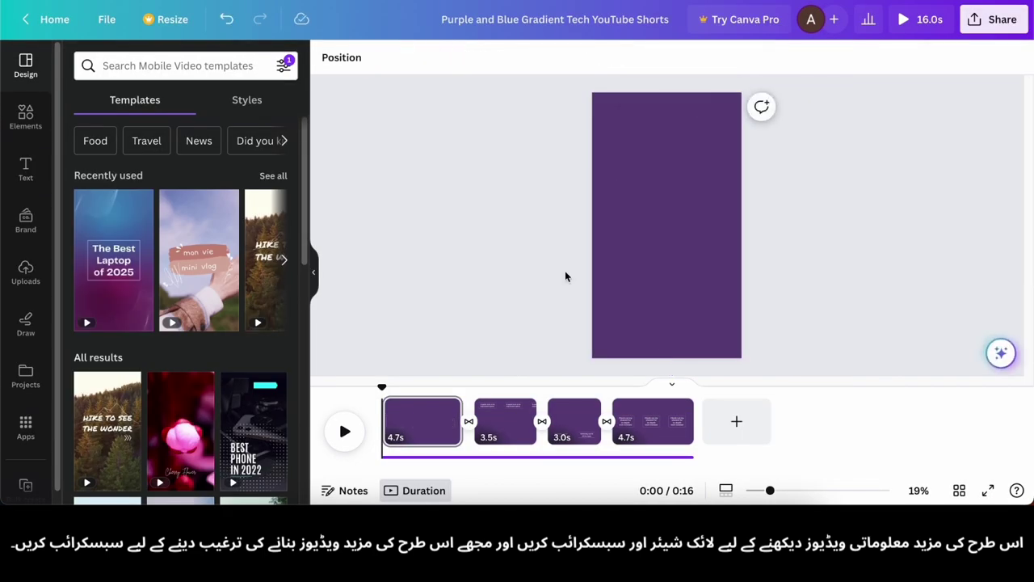
pyautogui.click(629, 424)
pyautogui.click(679, 407)
pyautogui.click(641, 431)
pyautogui.press('Delete')
pyautogui.click(582, 424)
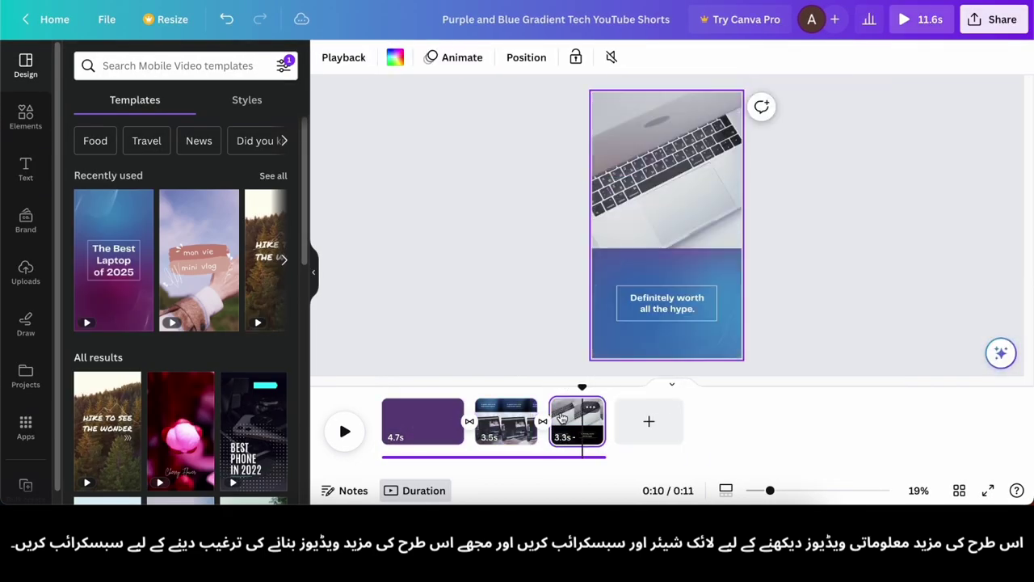
pyautogui.press('Delete')
pyautogui.press('Delete')
# Delete the leftover purple page and the template's audio track, leaving one blank page
pyautogui.rightClick(407, 416)
pyautogui.click(527, 243)
pyautogui.click(419, 458)
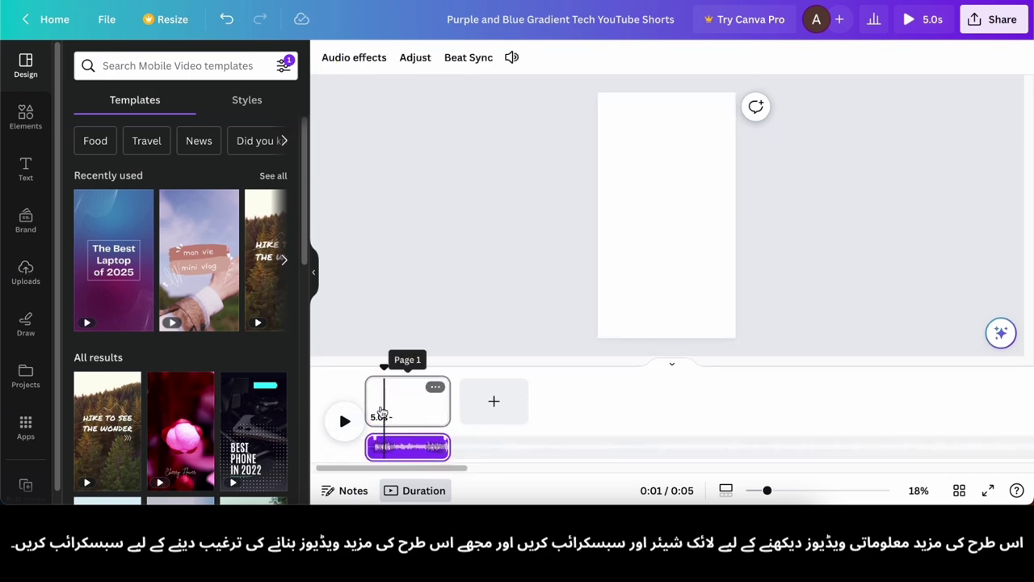
pyautogui.press('Delete')
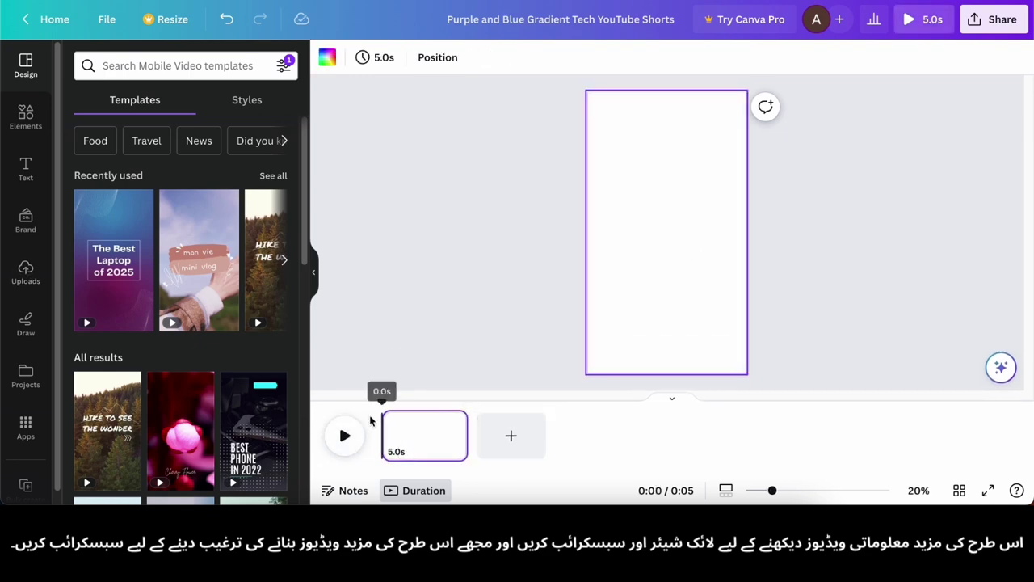
# Set the blank page's background color to solid black
pyautogui.click(25, 273)
pyautogui.click(440, 98)
pyautogui.click(327, 58)
pyautogui.click(83, 316)
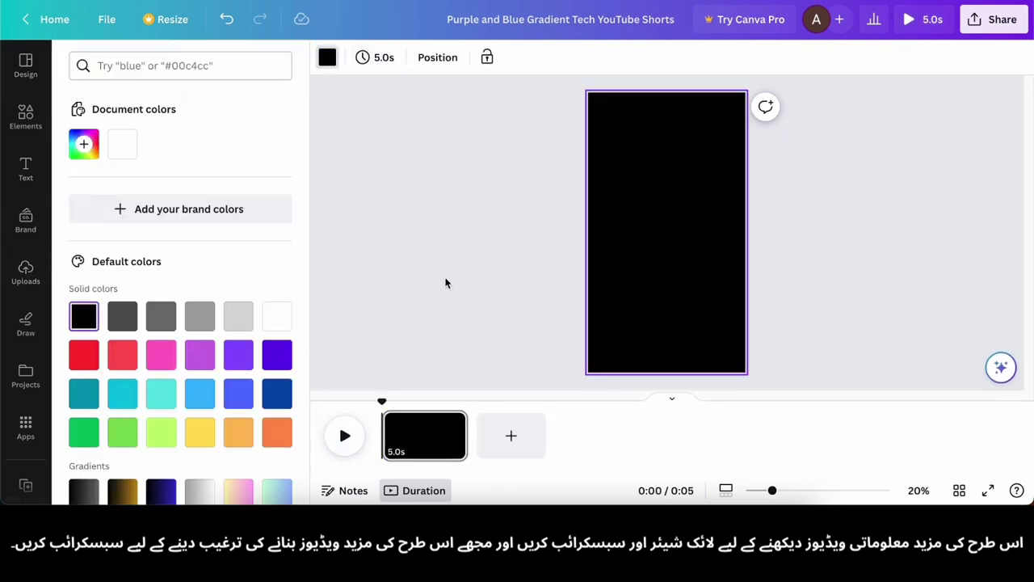
pyautogui.click(445, 282)
# Add a square shape, stretch it into a band across the top of the page and color it red
pyautogui.click(25, 117)
pyautogui.click(102, 189)
pyautogui.moveTo(668, 233); pyautogui.dragTo(755, 131)
pyautogui.click(396, 57)
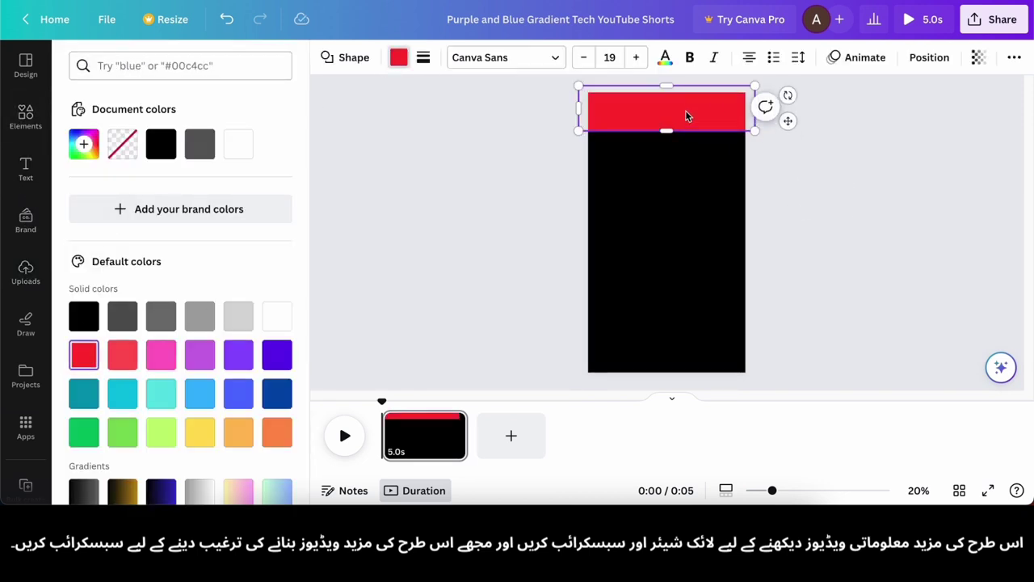
# Duplicate the red band along the page's bottom edge and extend the page duration to 9.0 s
pyautogui.moveTo(686, 116); pyautogui.dragTo(688, 371)
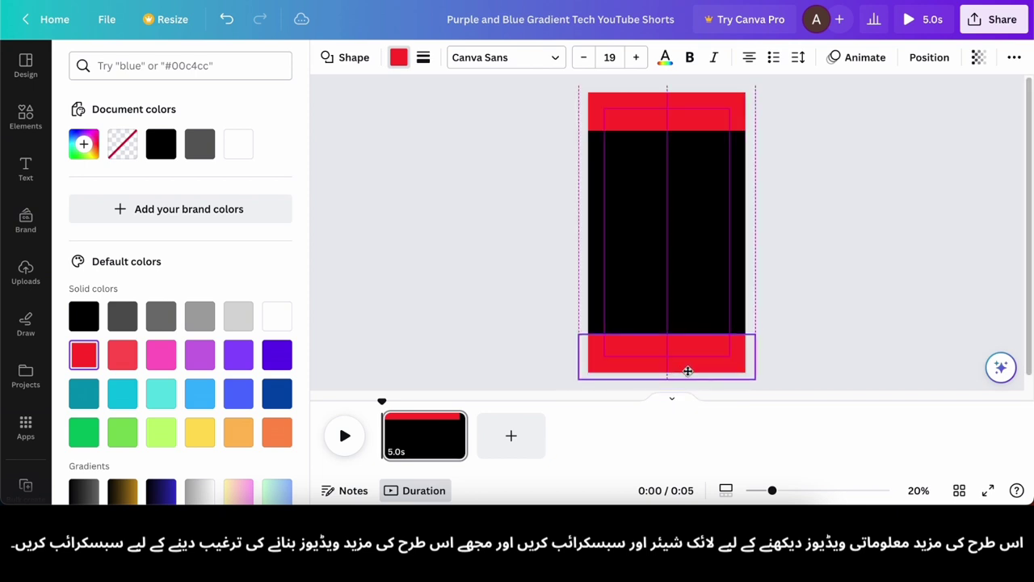
pyautogui.moveTo(465, 435); pyautogui.dragTo(537, 433)
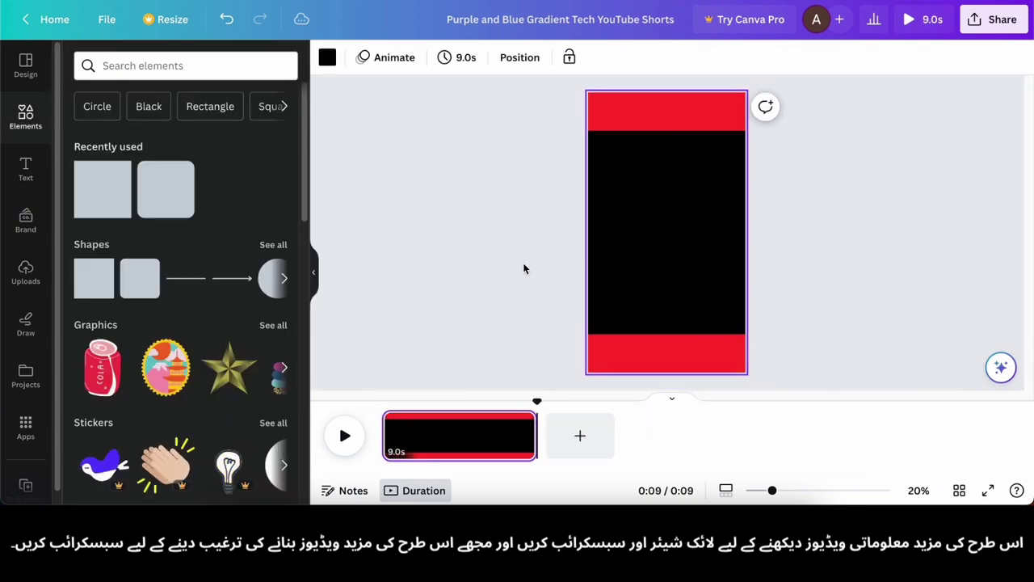
pyautogui.click(524, 268)
# Add a heading on the top red band and apply the Helvetica World font across the design
pyautogui.click(26, 170)
pyautogui.click(155, 235)
pyautogui.click(533, 58)
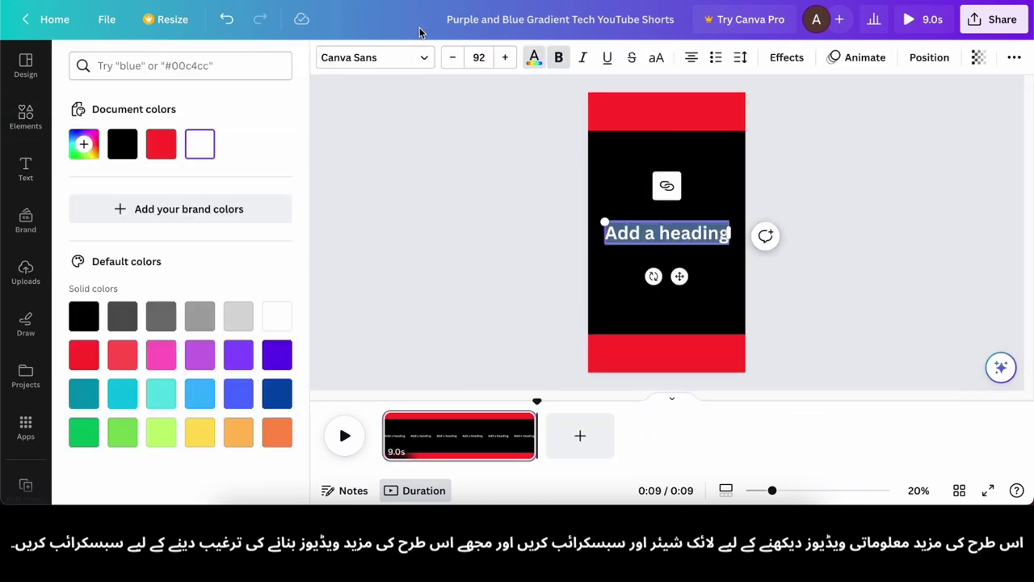
pyautogui.click(374, 57)
pyautogui.click(101, 348)
pyautogui.click(175, 478)
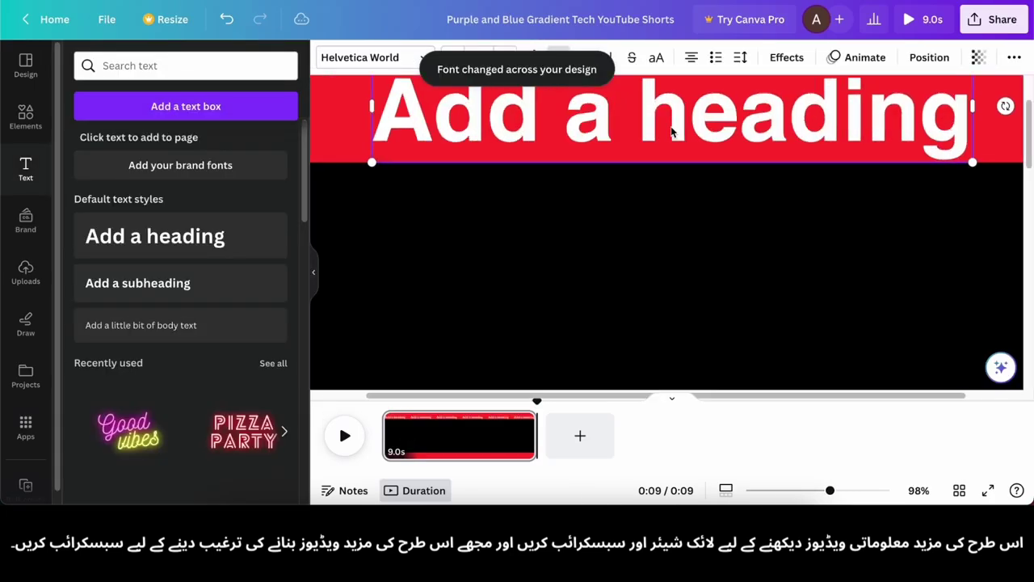
# Enter "Solve This Riddle" as the top band's heading, position it within the band, and place a copy on the bottom band
pyautogui.write('Solve')
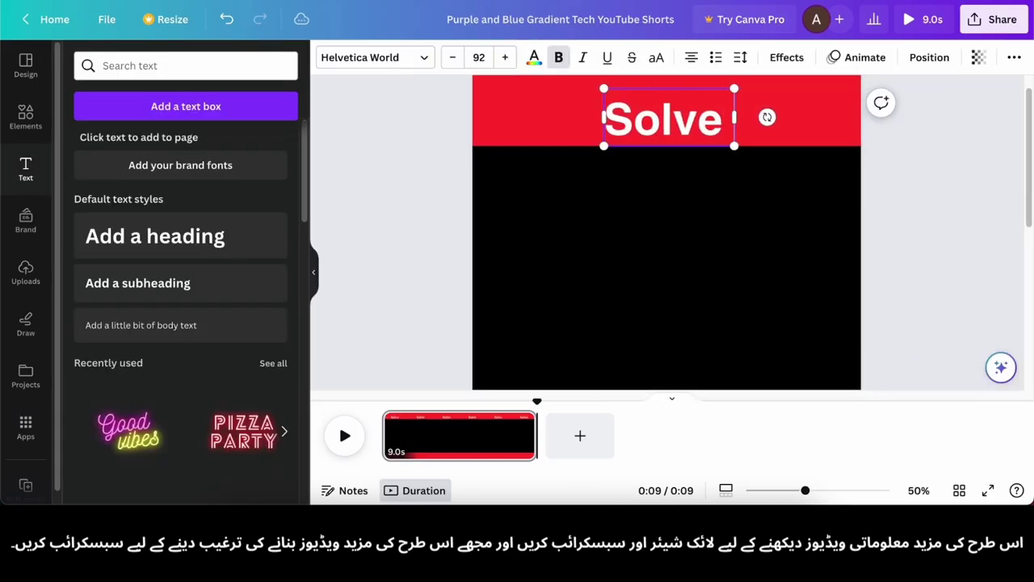
pyautogui.write(' This Riddle')
pyautogui.click(892, 116)
pyautogui.click(677, 120)
pyautogui.moveTo(676, 120); pyautogui.dragTo(669, 110)
pyautogui.moveTo(589, 96); pyautogui.dragTo(596, 97)
pyautogui.moveTo(673, 114); pyautogui.dragTo(666, 358)
pyautogui.click(783, 204)
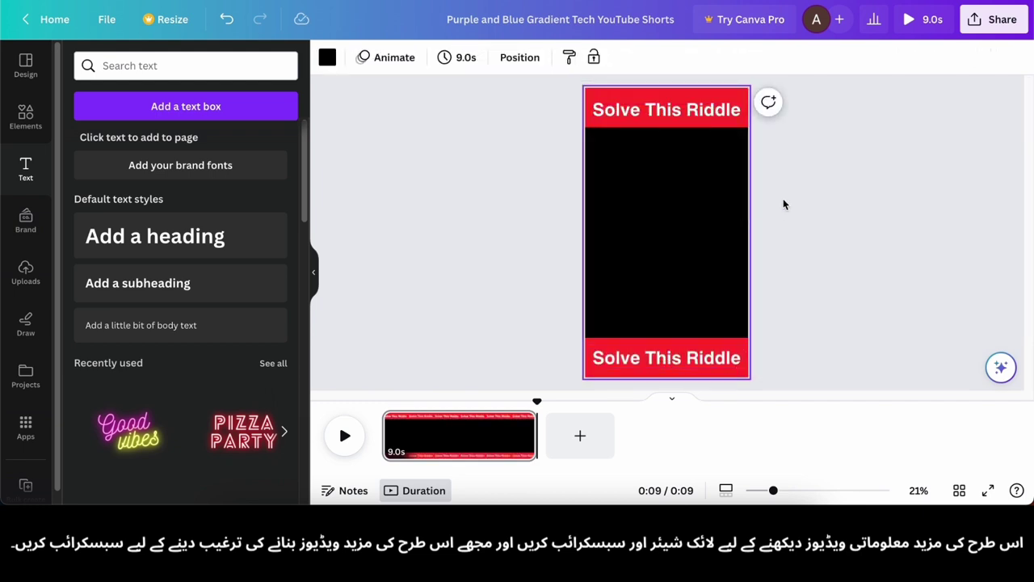
# Add a second heading to the page and move it to the upper part of the black area
pyautogui.click(493, 222)
pyautogui.scroll(3, 666, 202)
pyautogui.scroll(-3, 666, 202)
pyautogui.scroll(1, 666, 202)
pyautogui.click(154, 236)
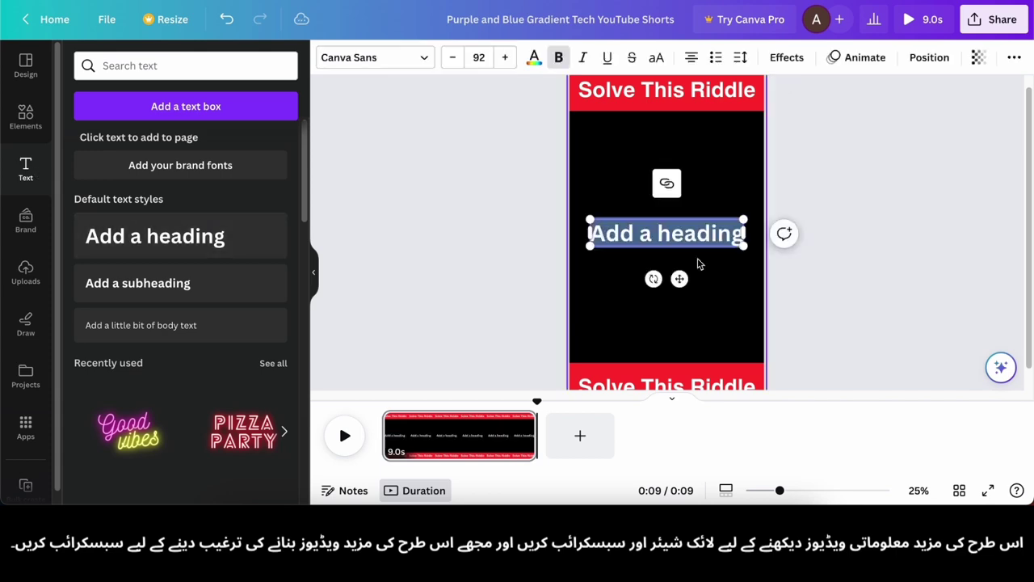
pyautogui.moveTo(679, 276); pyautogui.dragTo(666, 192)
# Replace the new heading's text with the Riddle 1 question from the notes, fitting it between the bands at font size 77.5
pyautogui.click(337, 521)
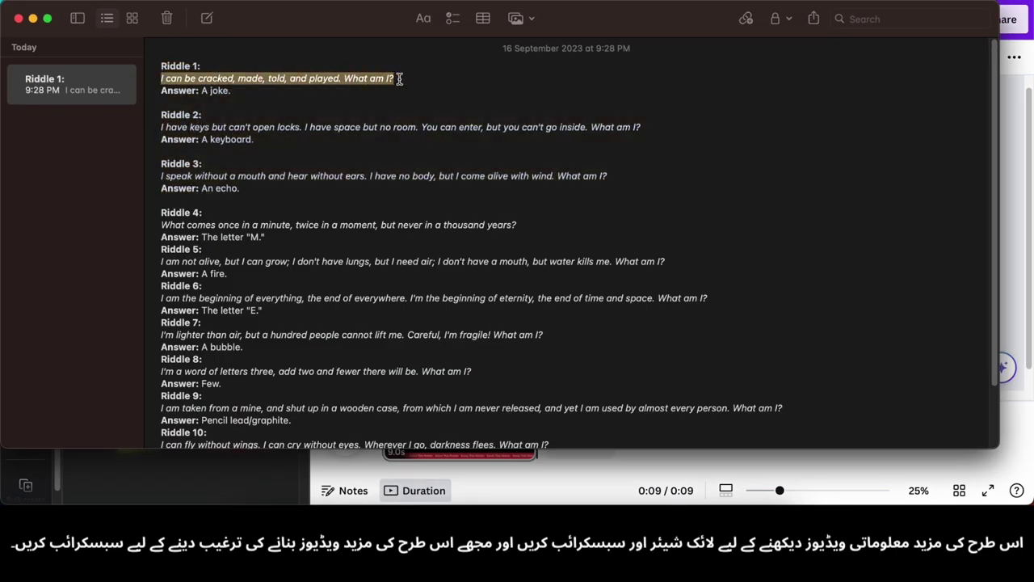
pyautogui.click(33, 18)
pyautogui.doubleClick(668, 151)
pyautogui.write('I can be cracked, made, told, and played. What am I?')
pyautogui.moveTo(764, 253); pyautogui.dragTo(734, 232)
pyautogui.moveTo(734, 187); pyautogui.dragTo(752, 210)
pyautogui.moveTo(691, 181)
pyautogui.mouseDown()
pyautogui.moveTo(700, 208)
pyautogui.moveTo(697, 201)
pyautogui.mouseUp()
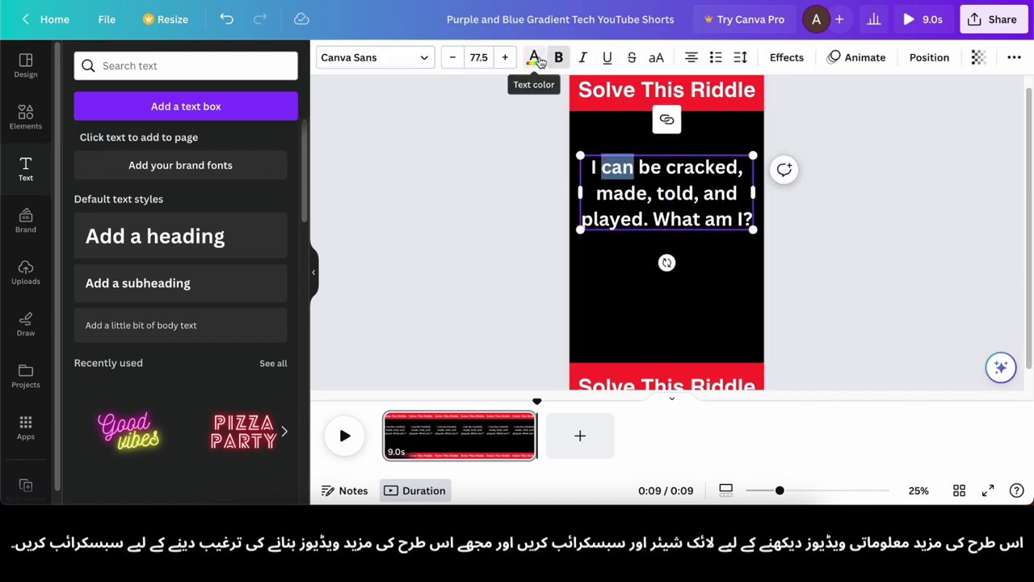
# Color the riddle words "can" yellow, "cracked" turquoise, "told" light pink and "played" pink
pyautogui.click(534, 58)
pyautogui.click(161, 393)
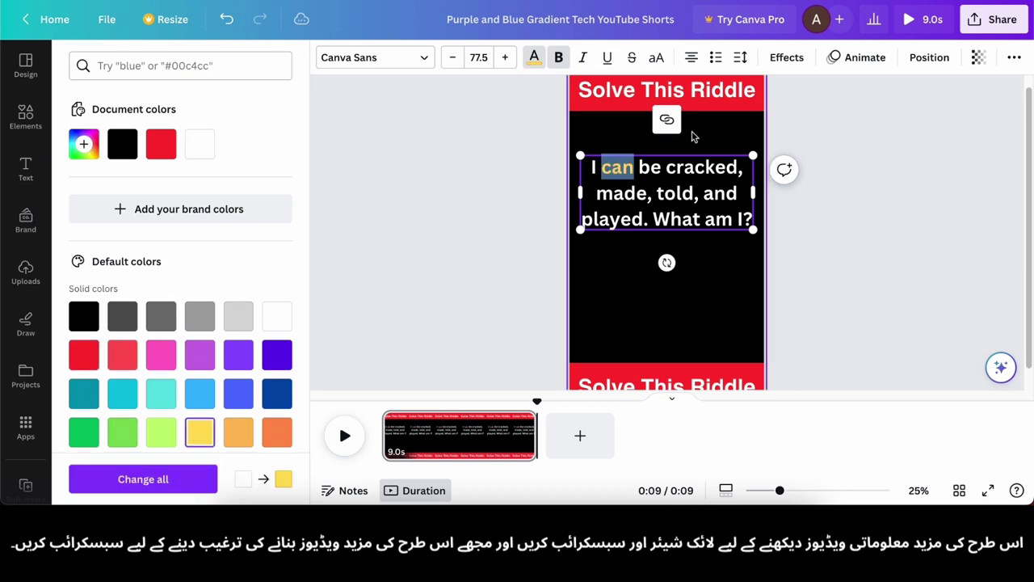
pyautogui.doubleClick(700, 168)
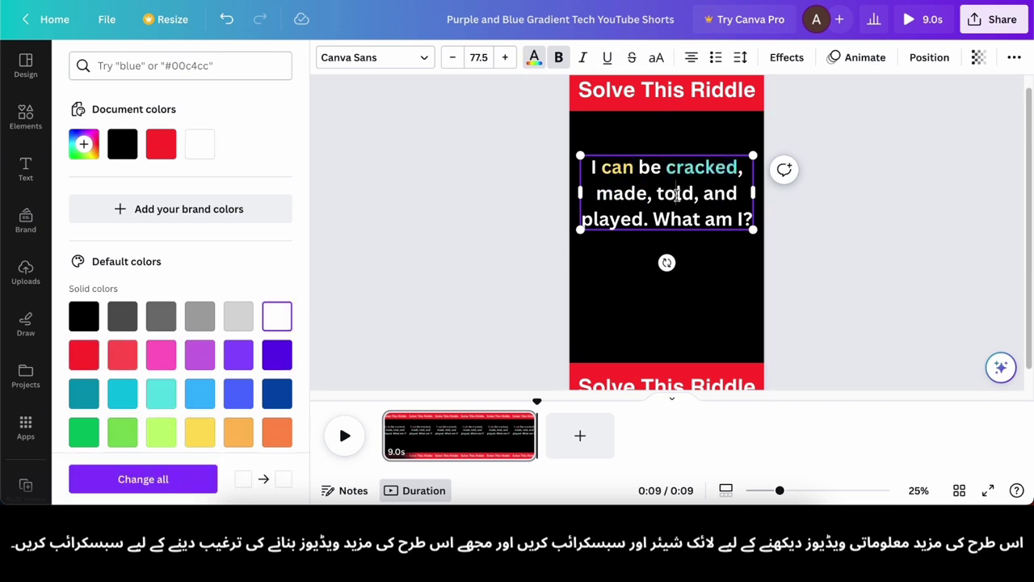
pyautogui.click(84, 144)
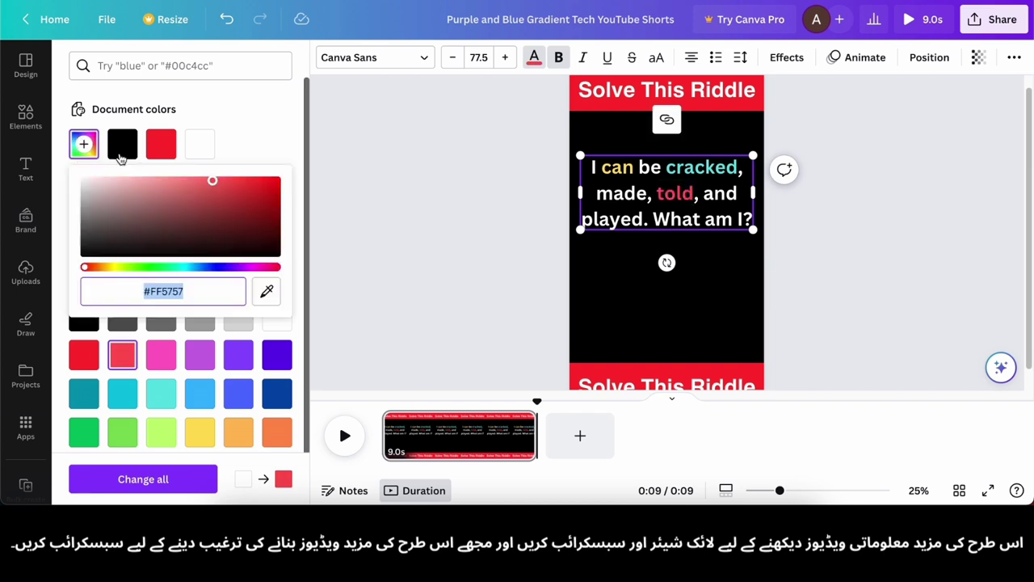
pyautogui.moveTo(150, 187); pyautogui.dragTo(150, 177)
pyautogui.doubleClick(616, 219)
pyautogui.scroll(-1, 242, 383)
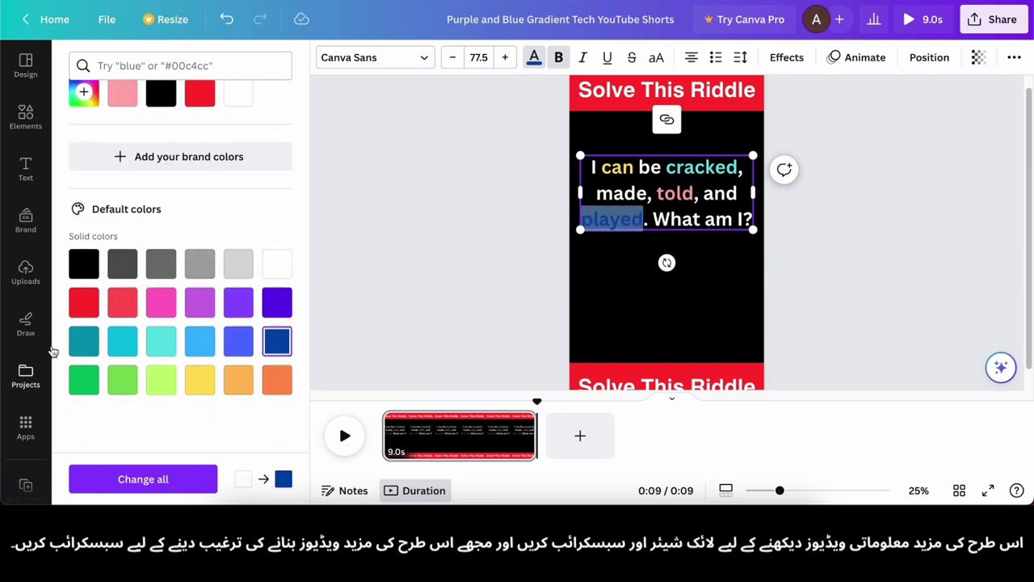
pyautogui.click(161, 302)
# Add an "Answer:" text line below the riddle and fit its box at the riddle's lower left
pyautogui.click(706, 316)
pyautogui.moveTo(711, 189); pyautogui.dragTo(671, 307)
pyautogui.press('super+d')
pyautogui.doubleClick(672, 307)
pyautogui.write('Answer:')
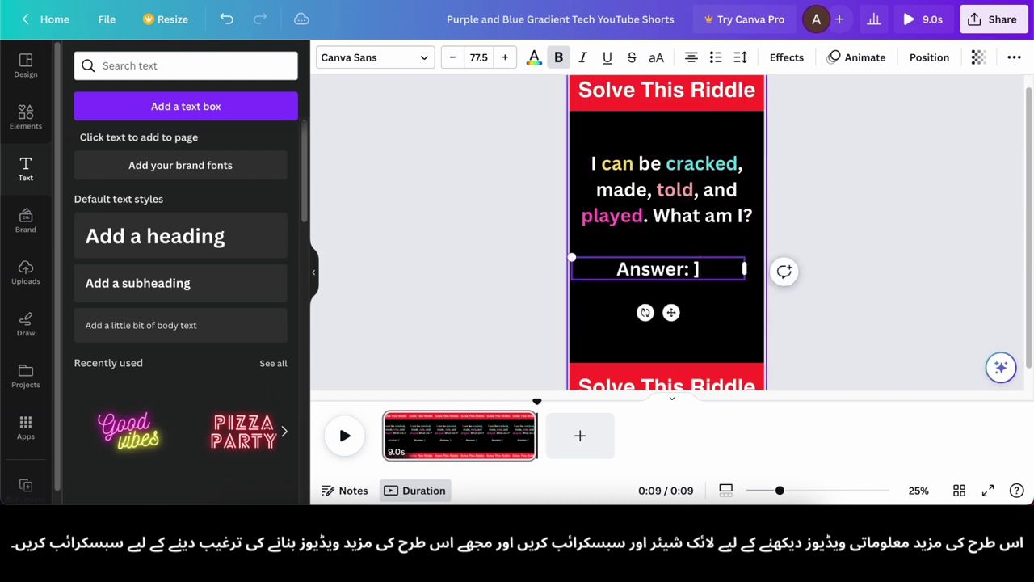
pyautogui.moveTo(744, 268); pyautogui.dragTo(652, 263)
# Apply the Baseline animation to the riddle text
pyautogui.click(681, 219)
pyautogui.click(776, 57)
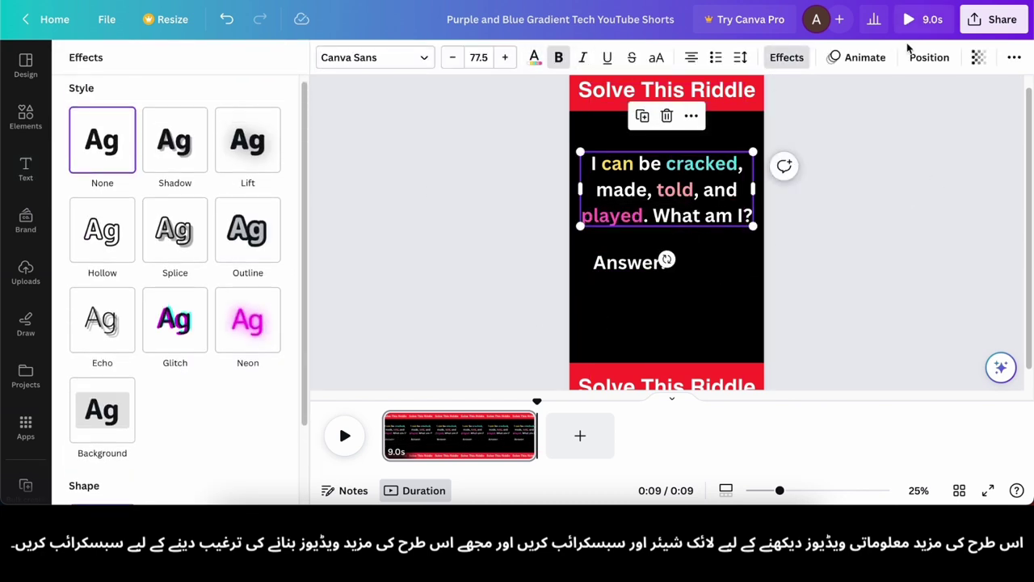
pyautogui.click(864, 57)
pyautogui.scroll(-1, 108, 345)
pyautogui.click(107, 346)
pyautogui.click(407, 374)
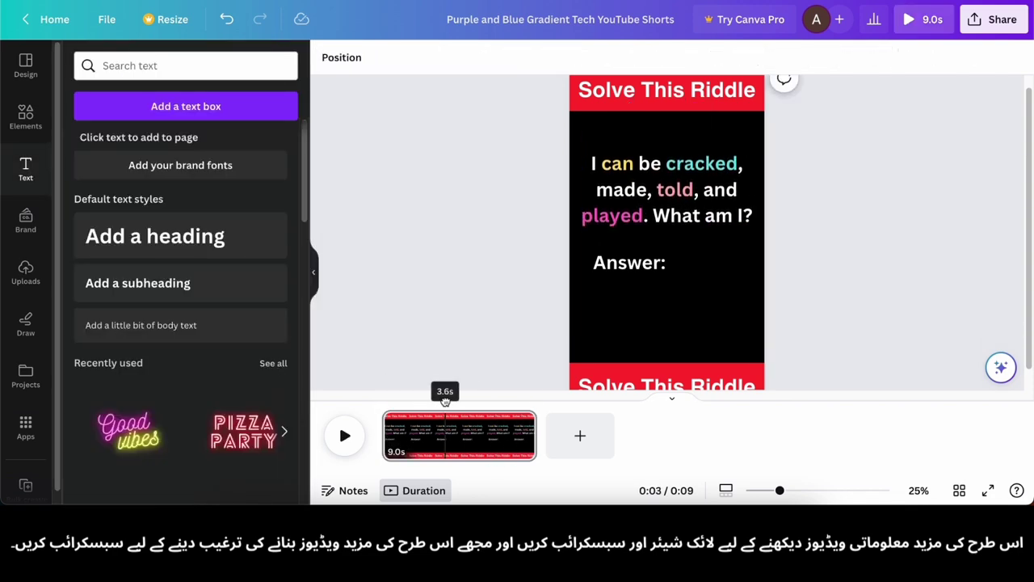
# Upload the y2mate countdown MP4 from the Downloads folder and add the 15-second countdown video to the page
pyautogui.click(26, 275)
pyautogui.click(173, 99)
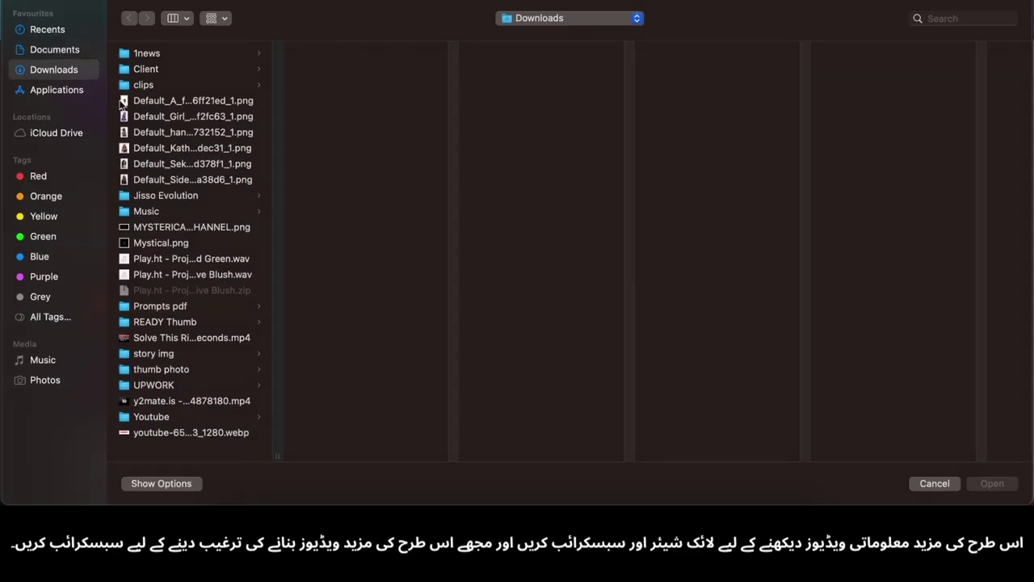
pyautogui.click(164, 401)
pyautogui.doubleClick(164, 401)
pyautogui.click(129, 224)
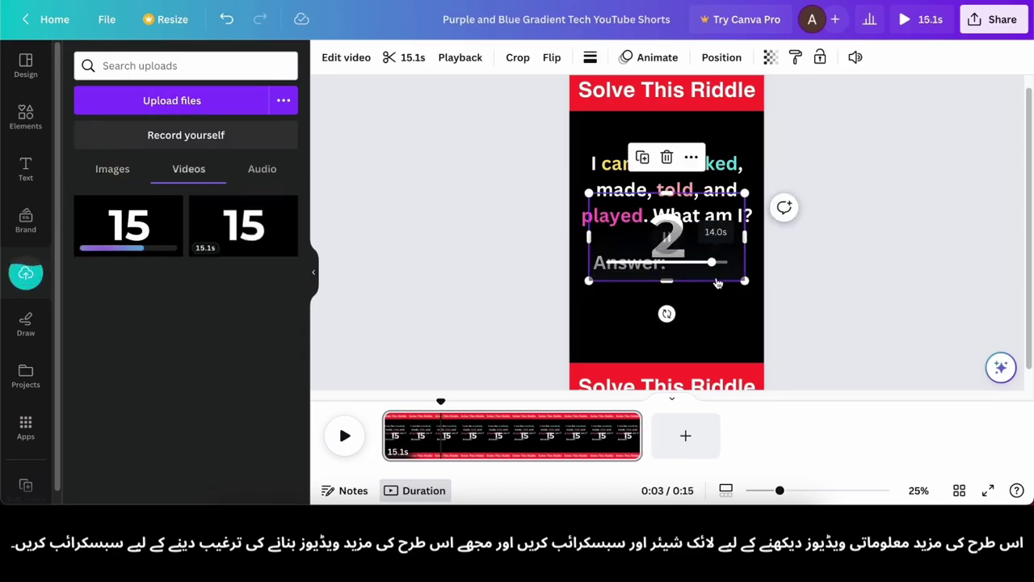
# Try resizing and positioning the countdown video beside the "Answer:" label
pyautogui.click(700, 322)
pyautogui.moveTo(669, 240); pyautogui.dragTo(700, 264)
pyautogui.moveTo(775, 304); pyautogui.dragTo(741, 283)
pyautogui.moveTo(716, 275); pyautogui.dragTo(742, 286)
pyautogui.click(705, 192)
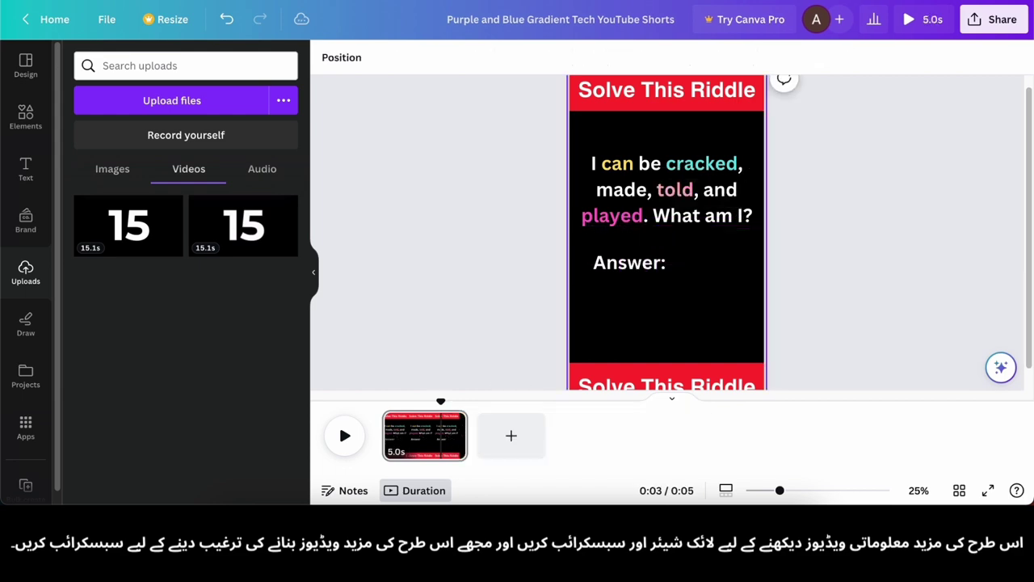
# Extend the riddle page's duration to 18.2 s and play it back
pyautogui.moveTo(468, 439); pyautogui.dragTo(695, 447)
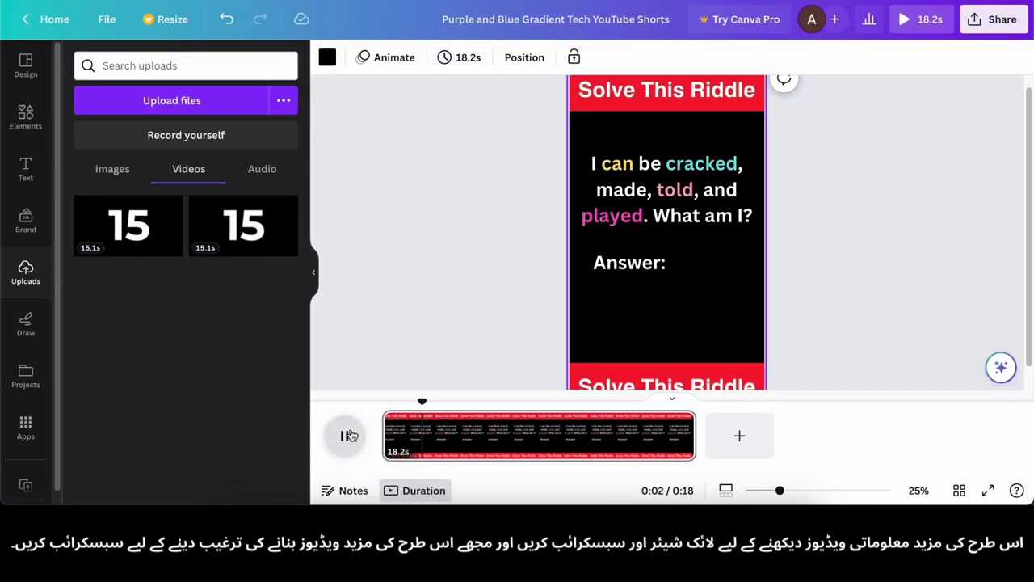
pyautogui.scroll(-1, 685, 351)
pyautogui.scroll(1, 492, 231)
pyautogui.scroll(-4, 760, 185)
pyautogui.moveTo(785, 328); pyautogui.dragTo(616, 79)
pyautogui.click(665, 94)
pyautogui.moveTo(685, 277); pyautogui.dragTo(829, 274)
pyautogui.hotkey('ctrl', 'z')
pyautogui.hotkey('ctrl', 'z')
pyautogui.moveTo(796, 352); pyautogui.dragTo(517, 106)
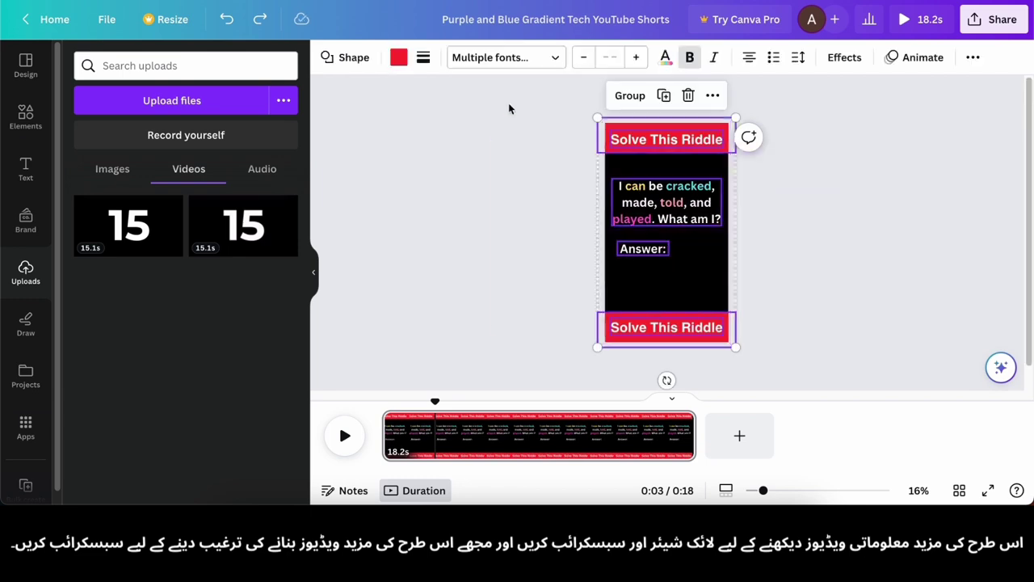
pyautogui.click(508, 106)
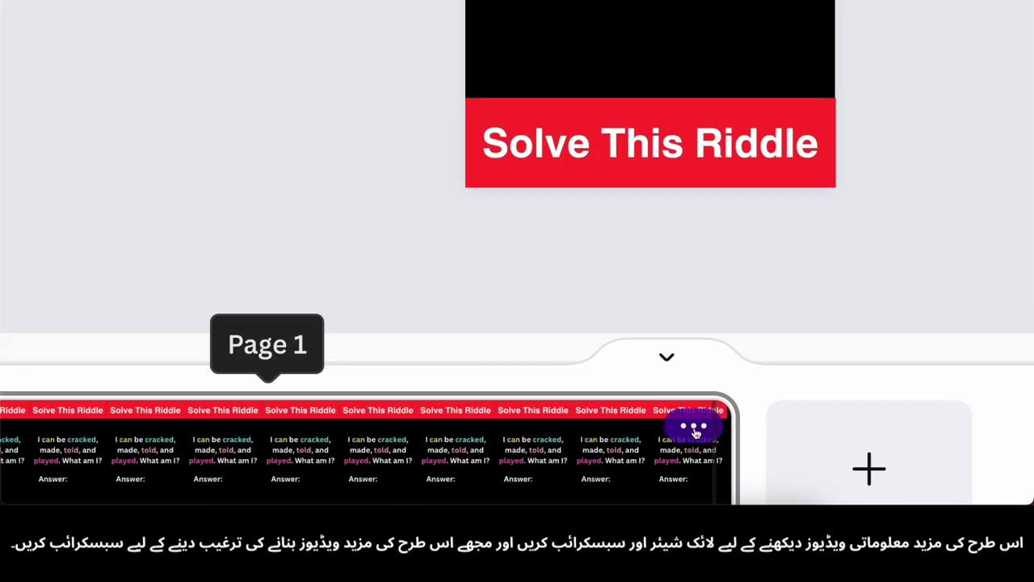
# Duplicate the finished riddle page to create a second page
pyautogui.click(811, 397)
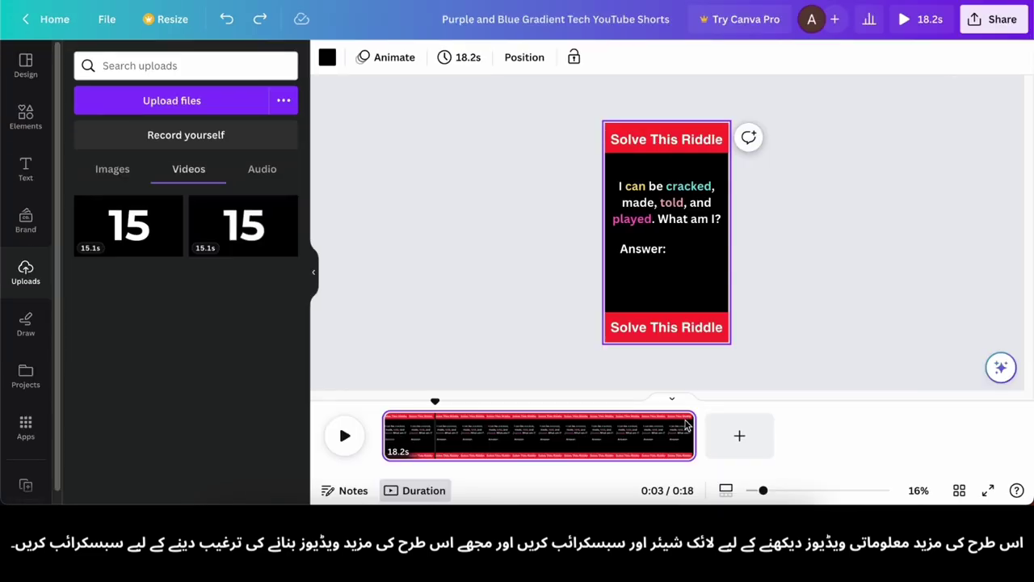
pyautogui.click(681, 421)
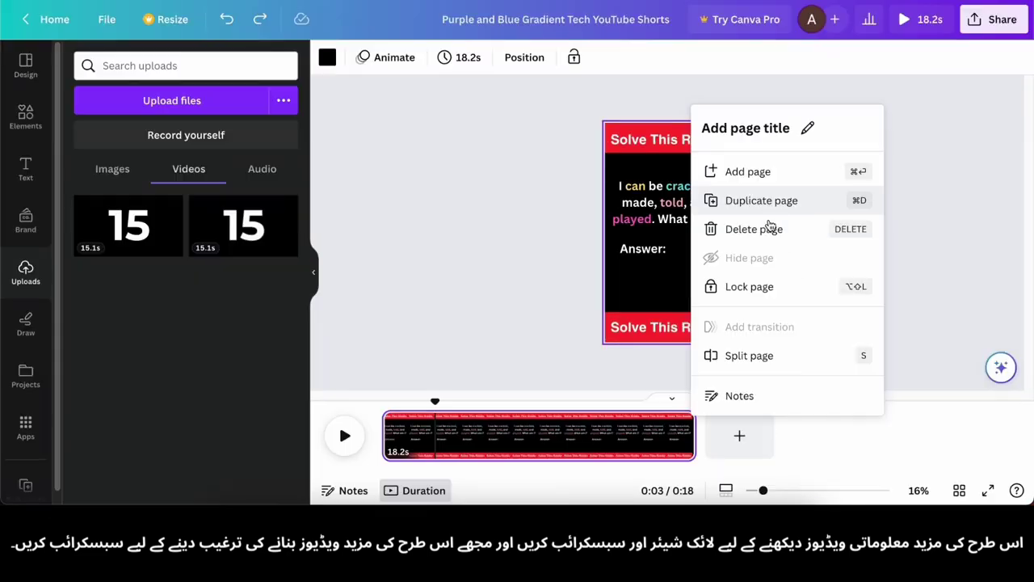
pyautogui.click(761, 201)
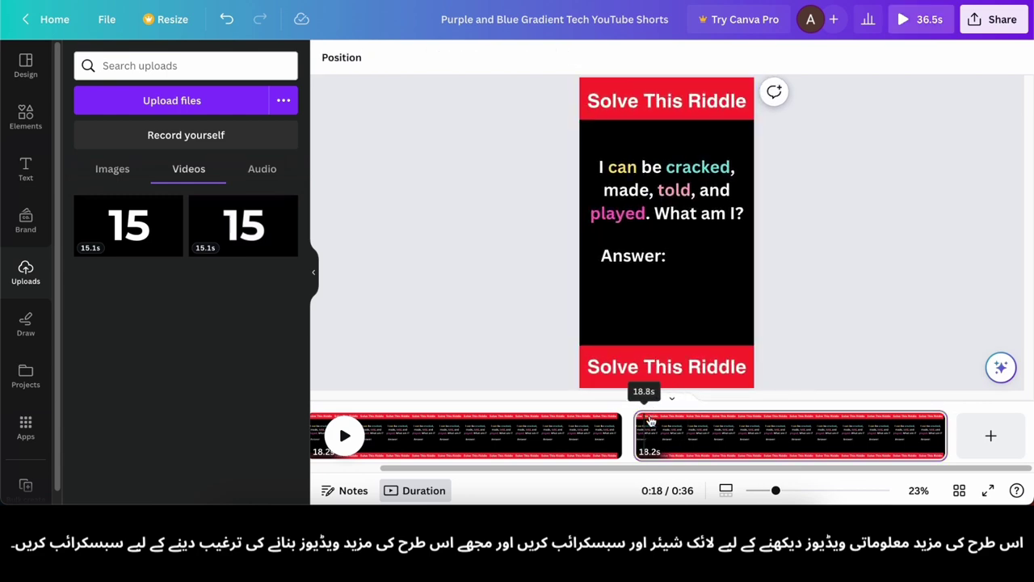
# Replace the riddle text on the second page with the Riddle 2 question copied from the notes
pyautogui.click(676, 202)
pyautogui.click(383, 525)
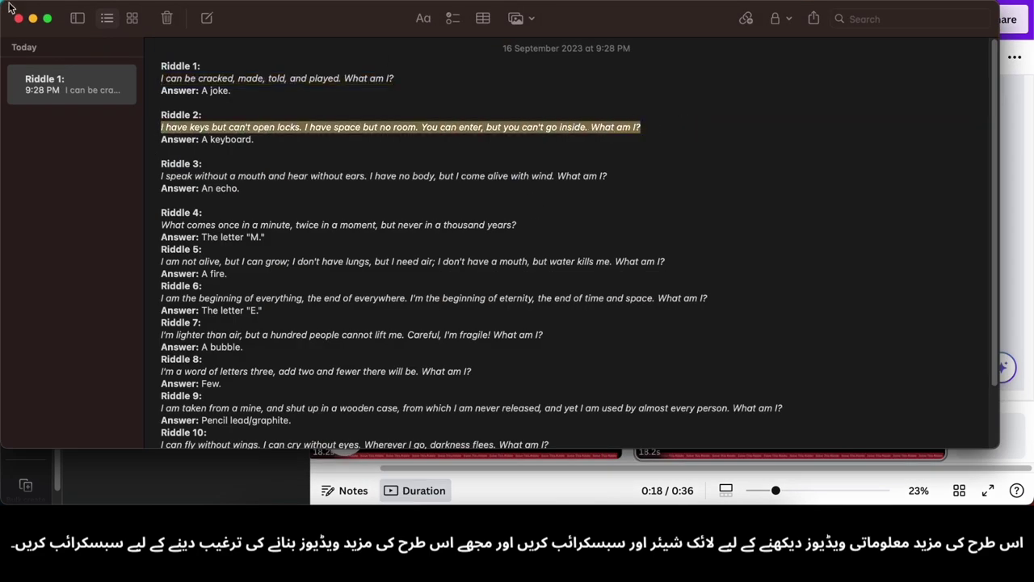
pyautogui.press('super+c')
pyautogui.press('super+Tab')
pyautogui.press('super+v')
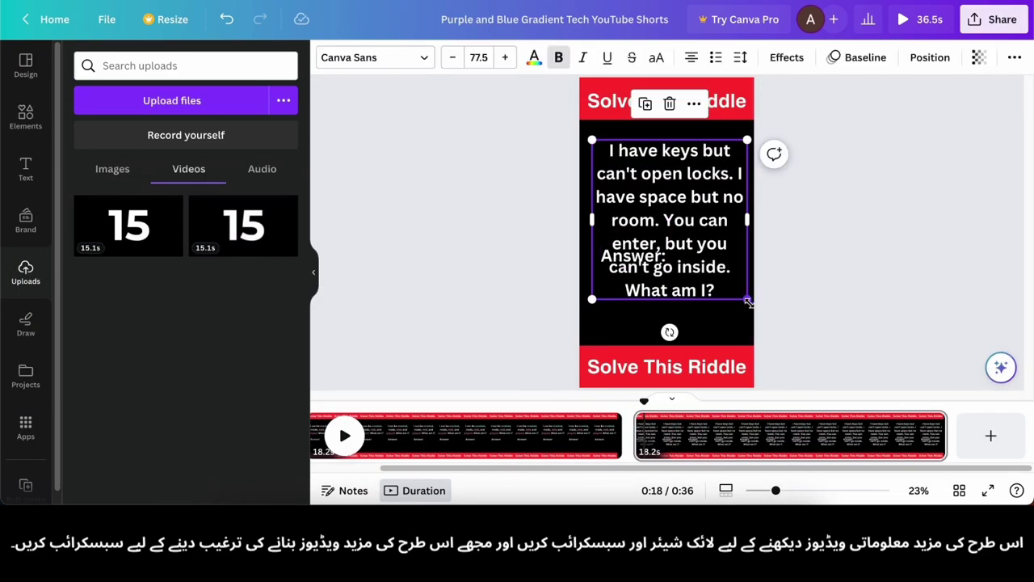
# Reduce the second riddle's text to size 66.4, center it on the page and move the "Answer:" label below it
pyautogui.moveTo(747, 301); pyautogui.dragTo(736, 257)
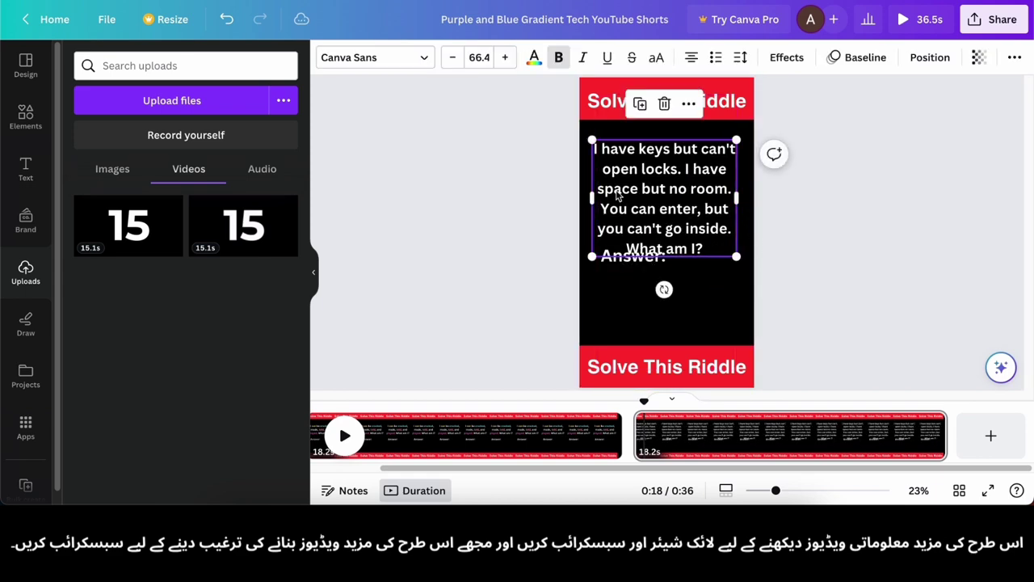
pyautogui.moveTo(619, 195); pyautogui.dragTo(682, 215)
pyautogui.moveTo(635, 260); pyautogui.dragTo(636, 284)
# Color the second riddle's keywords from "keys" through "am" in yellow, turquoise, light pink and pink
pyautogui.click(676, 197)
pyautogui.click(534, 58)
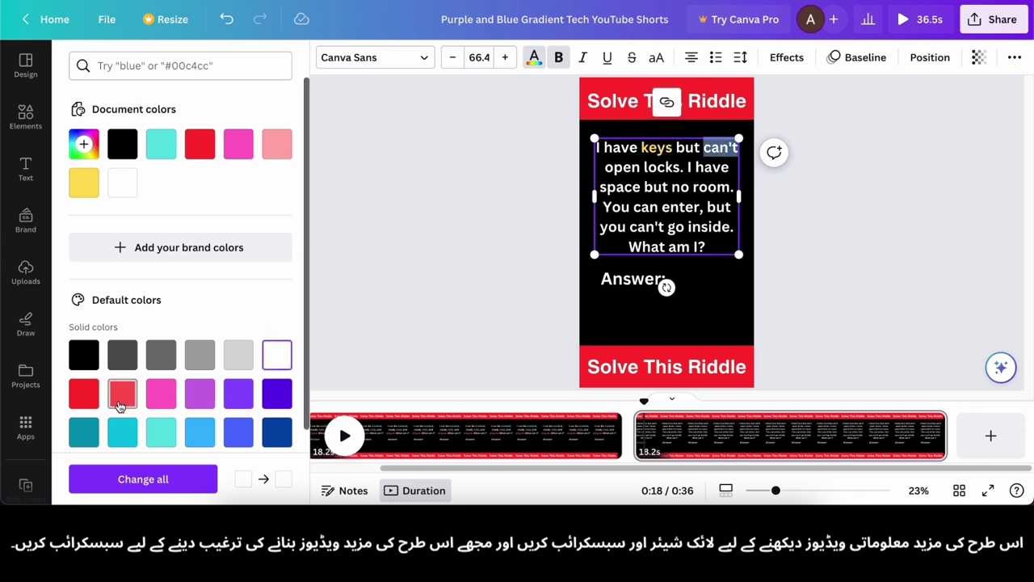
pyautogui.doubleClick(699, 188)
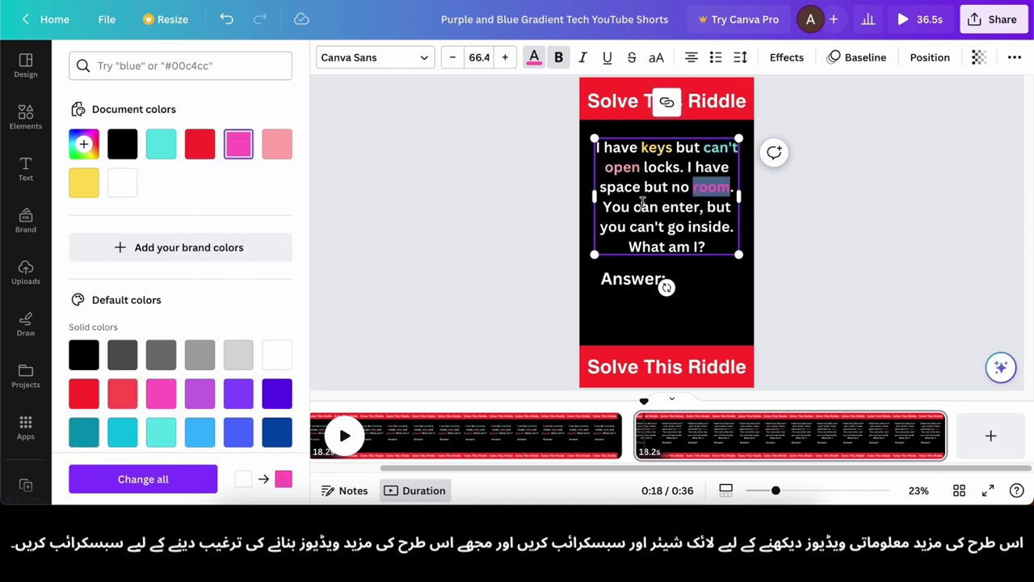
pyautogui.doubleClick(680, 207)
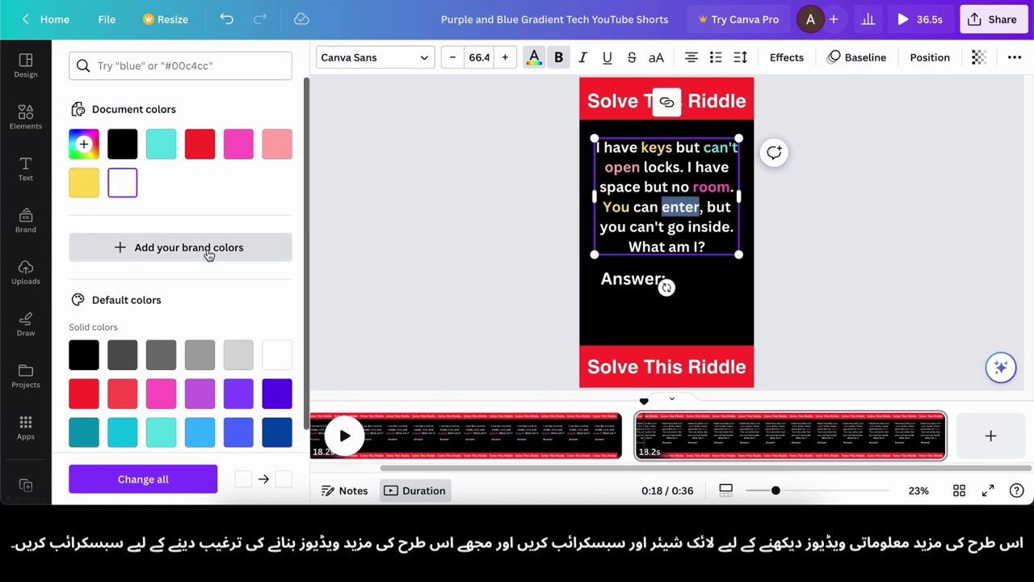
pyautogui.click(161, 433)
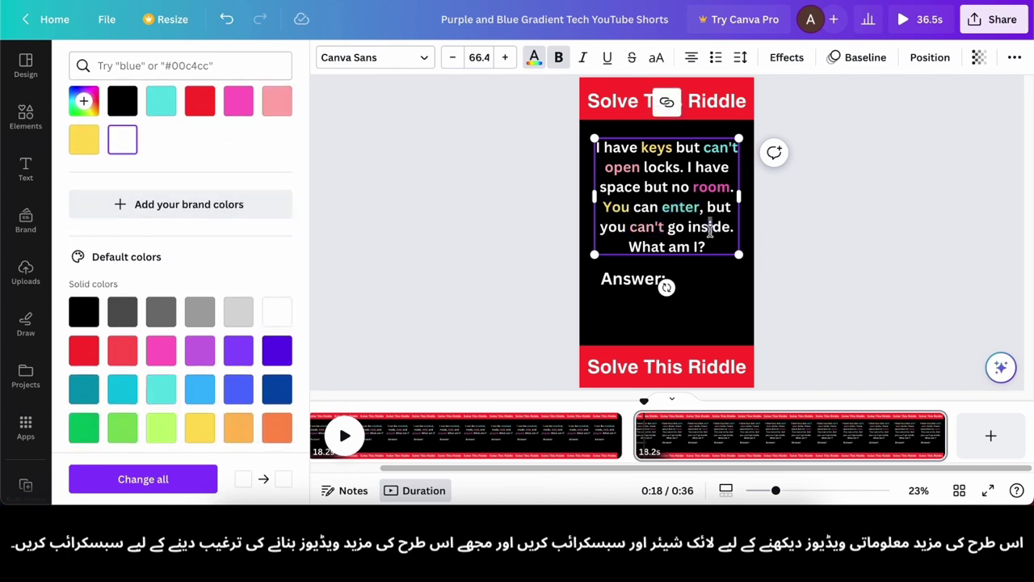
pyautogui.click(161, 101)
pyautogui.click(508, 274)
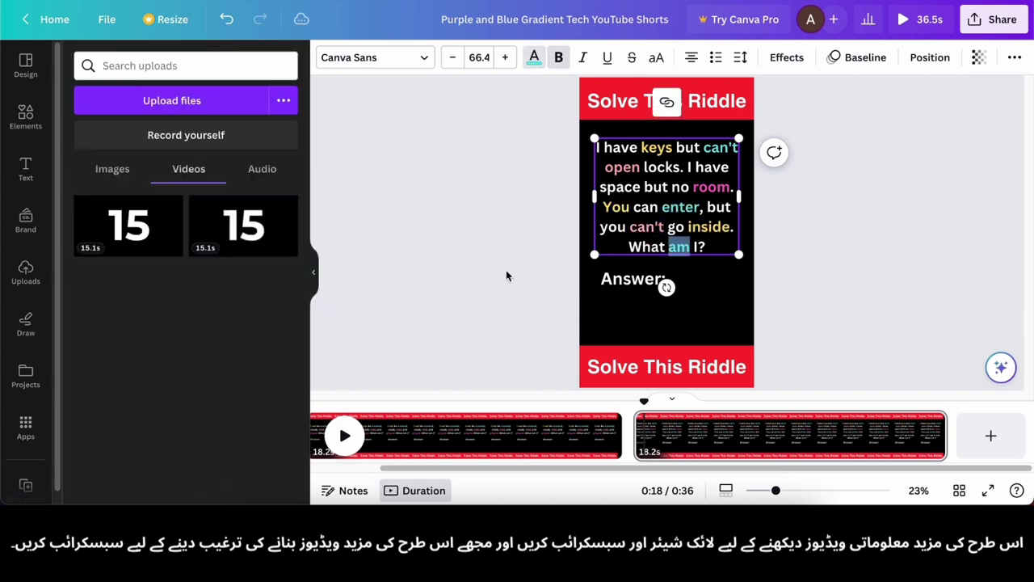
# Nudge the second page's "Answer:" label slightly lower and return to the first page to look through it
pyautogui.moveTo(663, 281); pyautogui.dragTo(659, 283)
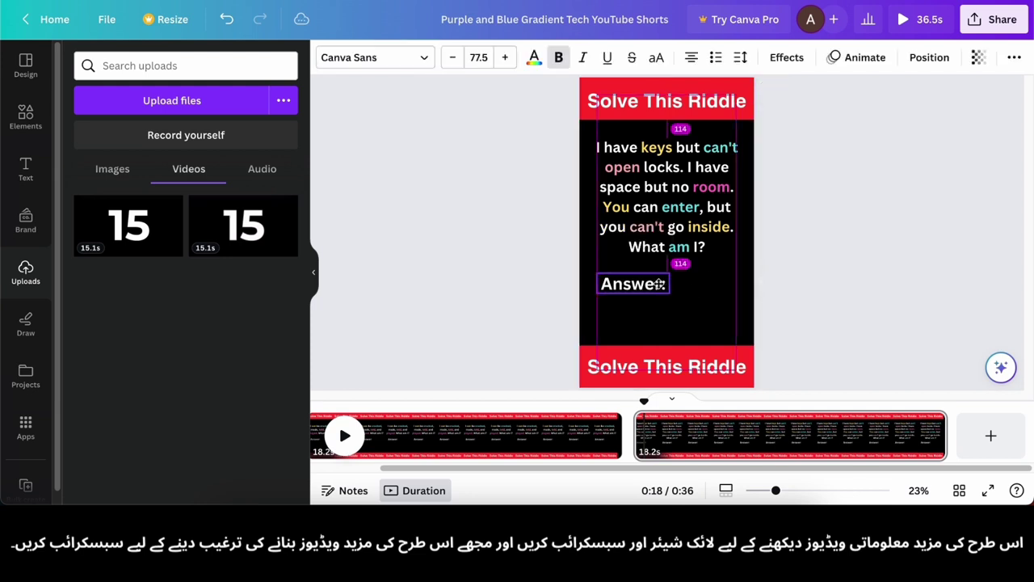
pyautogui.click(906, 279)
pyautogui.click(446, 436)
pyautogui.hscroll(-2, 649, 444)
pyautogui.click(403, 433)
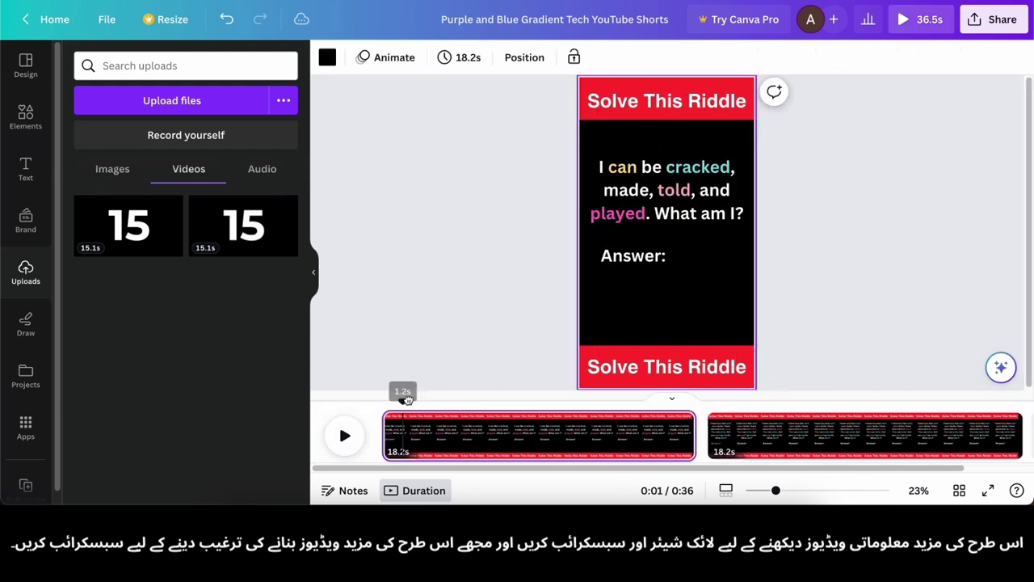
pyautogui.click(451, 349)
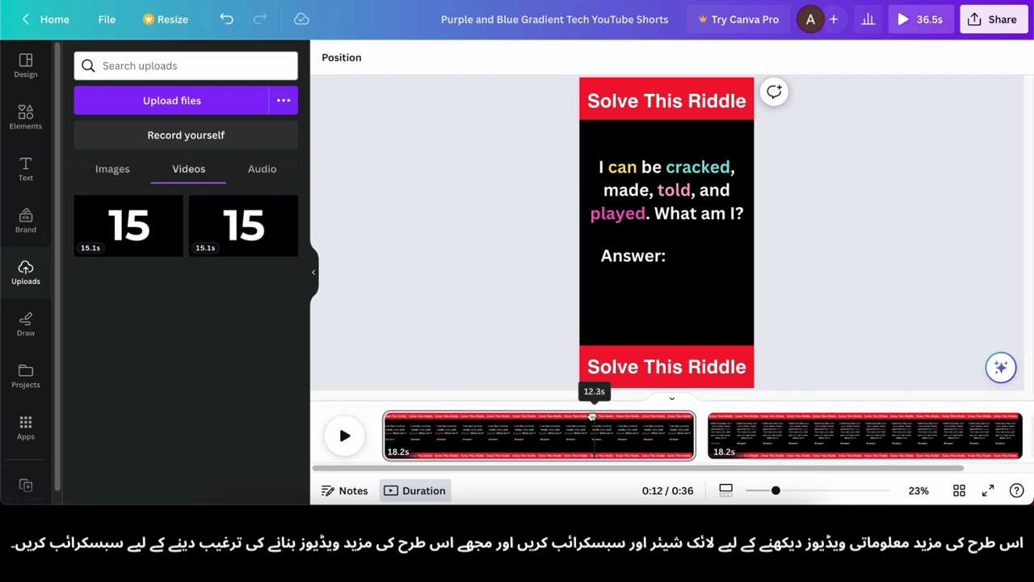
# Download all pages of the riddle design as an MP4 video in 1080p
pyautogui.click(996, 19)
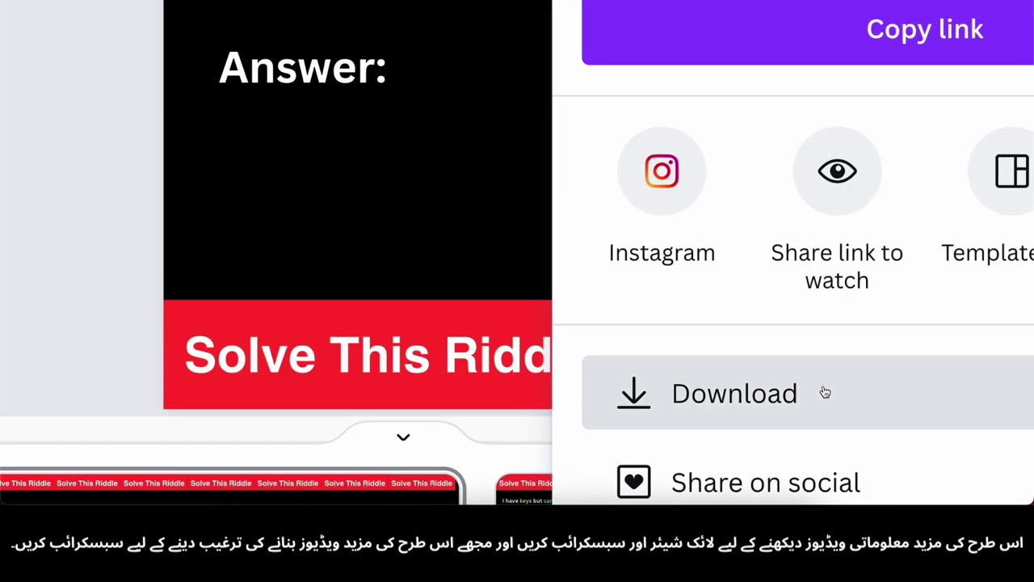
pyautogui.click(825, 393)
pyautogui.click(970, 245)
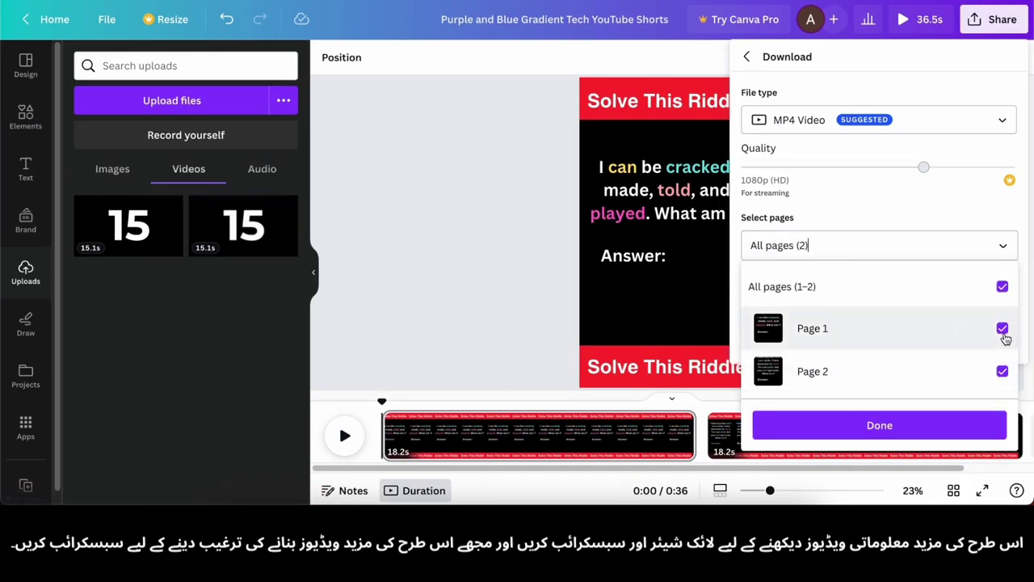
pyautogui.click(880, 425)
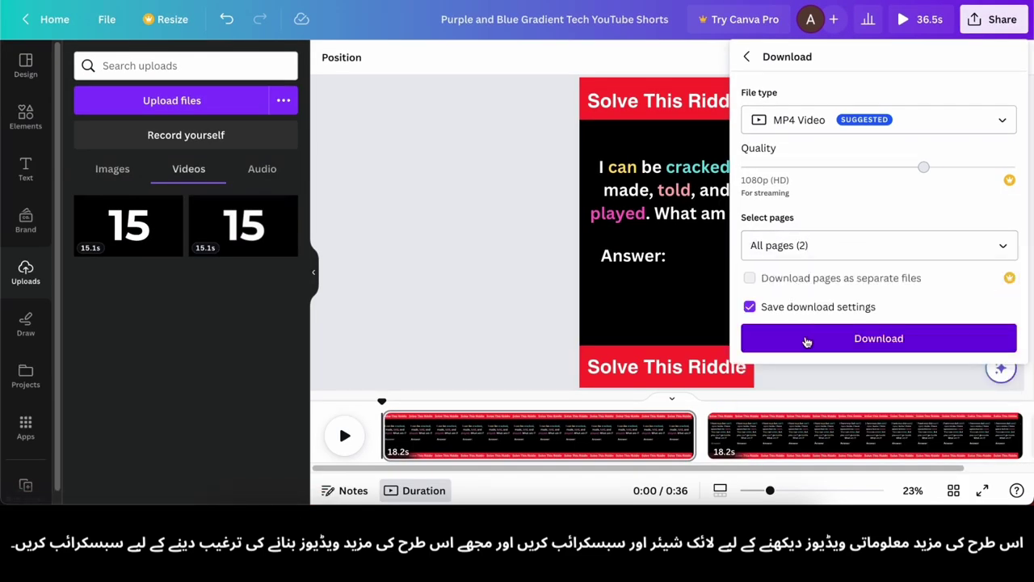
pyautogui.click(806, 339)
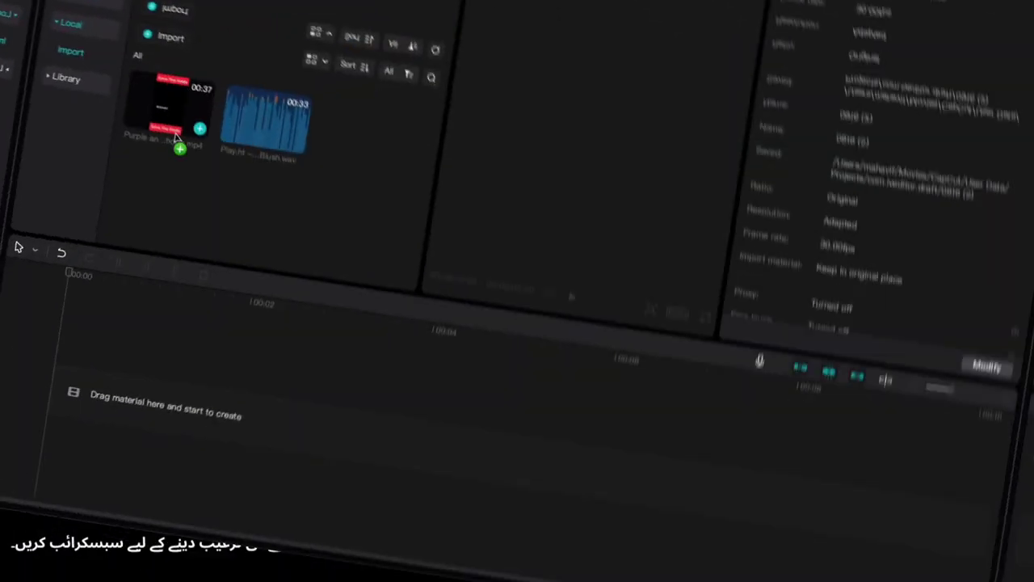
# Switch to CapCut and add the downloaded riddle video and the Play.ht voiceover to the start of the timeline
pyautogui.moveTo(176, 139); pyautogui.dragTo(130, 388)
pyautogui.moveTo(243, 85); pyautogui.dragTo(137, 437)
pyautogui.scroll(10, 137, 446)
pyautogui.moveTo(73, 424)
pyautogui.mouseDown()
pyautogui.moveTo(109, 419)
pyautogui.moveTo(86, 424)
pyautogui.mouseUp()
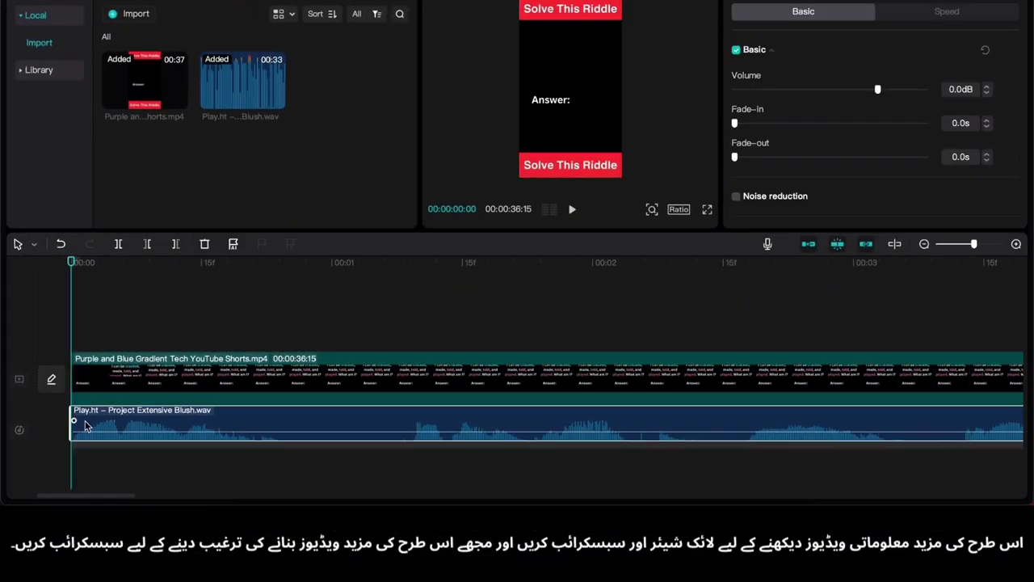
# Find where the first riddle's question ends in the voiceover and split the audio there, at 00:00:06:06
pyautogui.press('space')
pyautogui.hscroll(10, 219, 452)
pyautogui.hscroll(10, 219, 451)
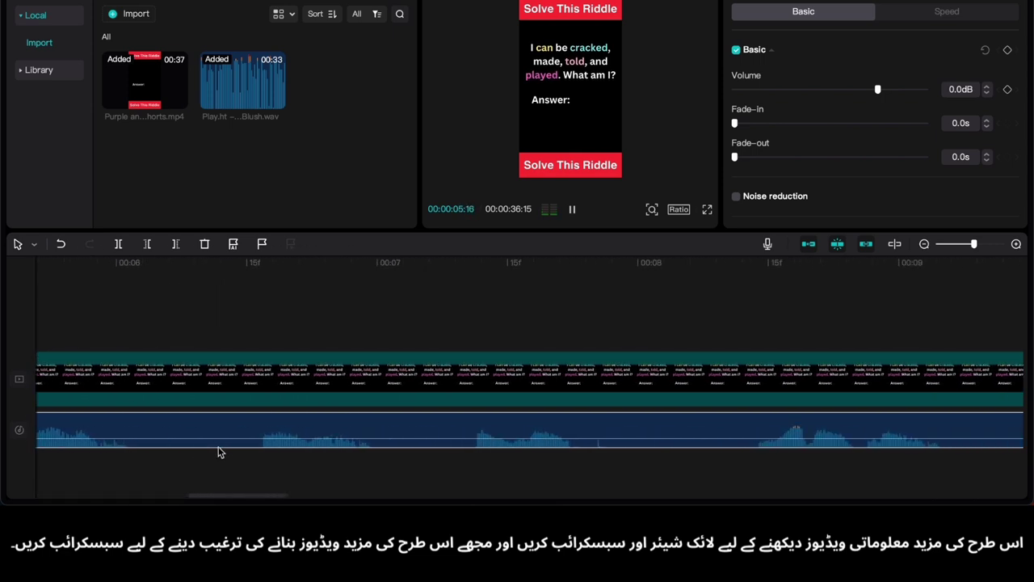
pyautogui.click(175, 462)
pyautogui.hscroll(-1, 170, 464)
pyautogui.click(169, 442)
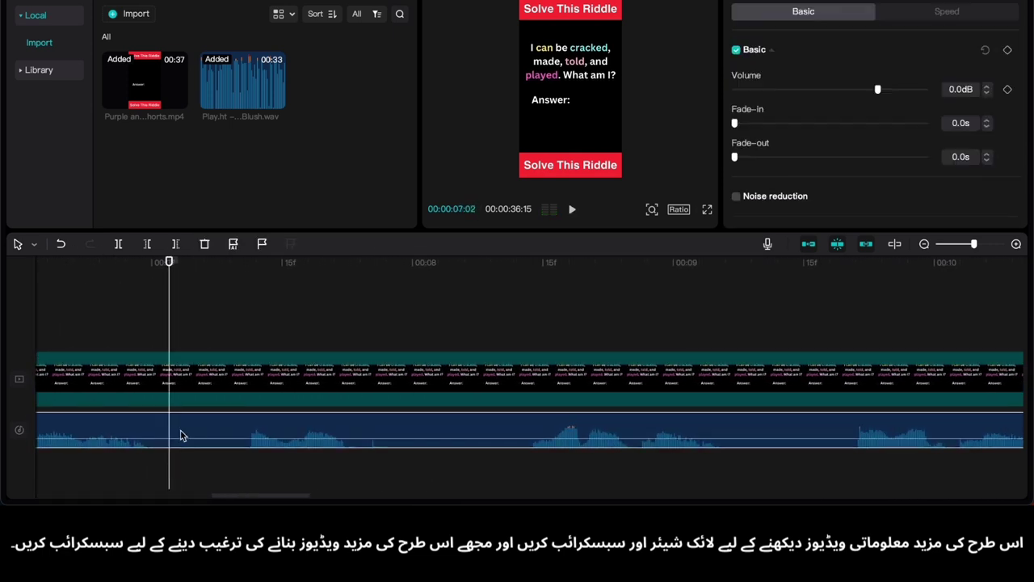
pyautogui.hscroll(-5, 184, 436)
pyautogui.click(230, 461)
pyautogui.click(241, 464)
pyautogui.press('super+b')
pyautogui.click(249, 425)
pyautogui.press('super+b')
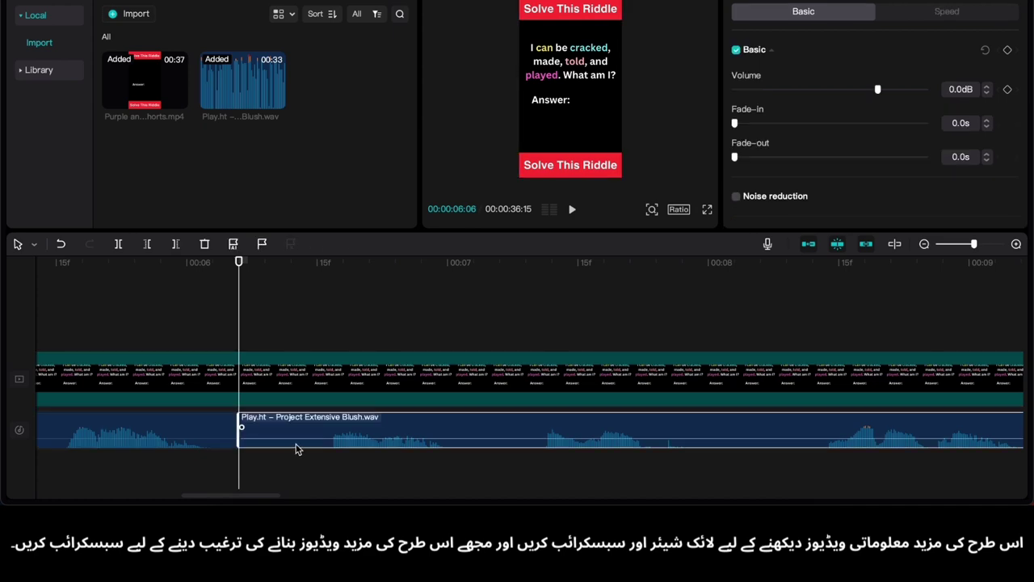
# Import the 15-second countdown video and place it on a track above the riddle video, starting at the voiceover split
pyautogui.hscroll(1, 295, 446)
pyautogui.click(135, 16)
pyautogui.doubleClick(186, 338)
pyautogui.click(374, 100)
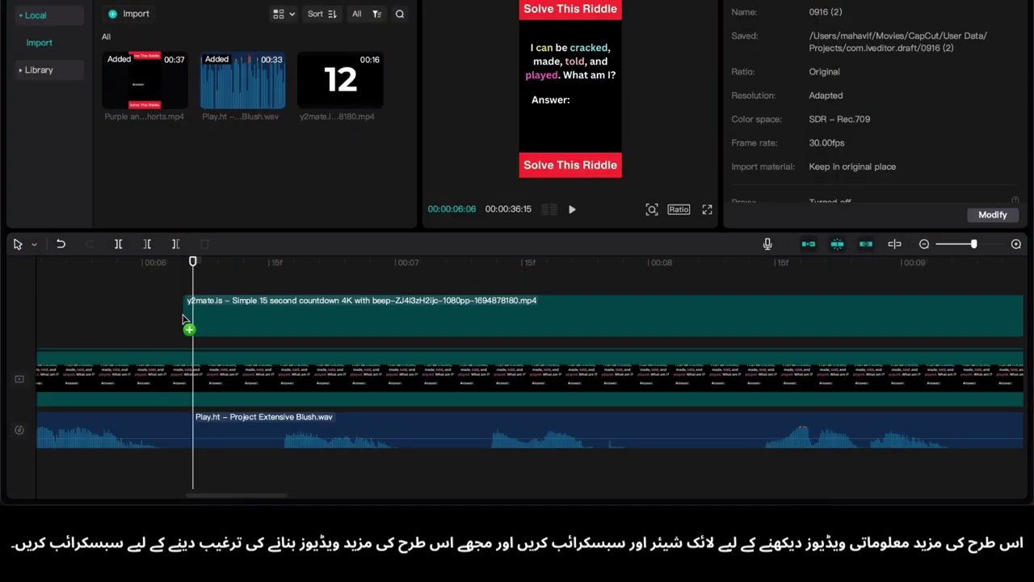
# Crop the countdown clip closely around its number, scale it to 21% and place it beside the "Answer:" label
pyautogui.click(347, 247)
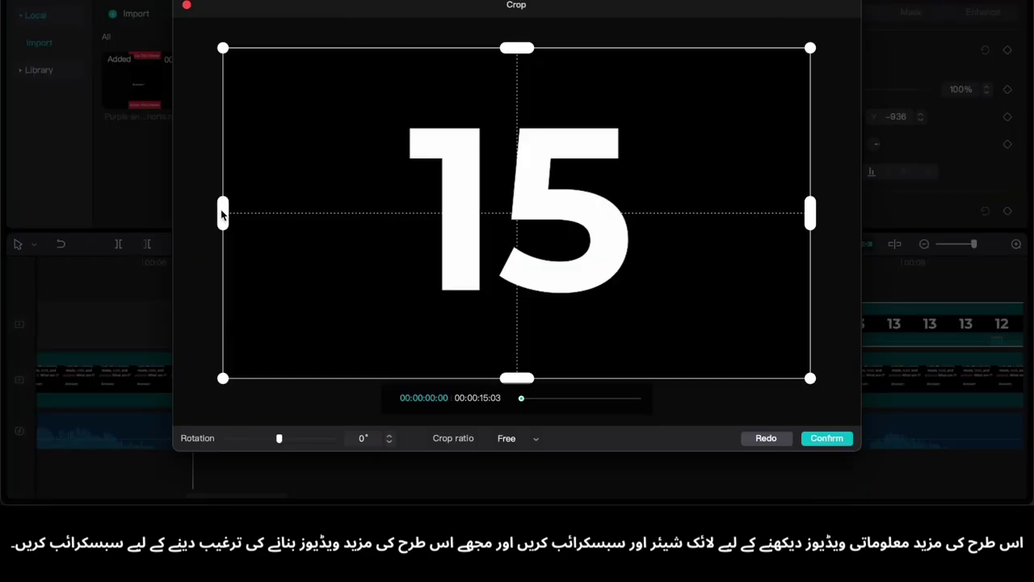
pyautogui.moveTo(223, 215); pyautogui.dragTo(394, 282)
pyautogui.moveTo(799, 233); pyautogui.dragTo(834, 231)
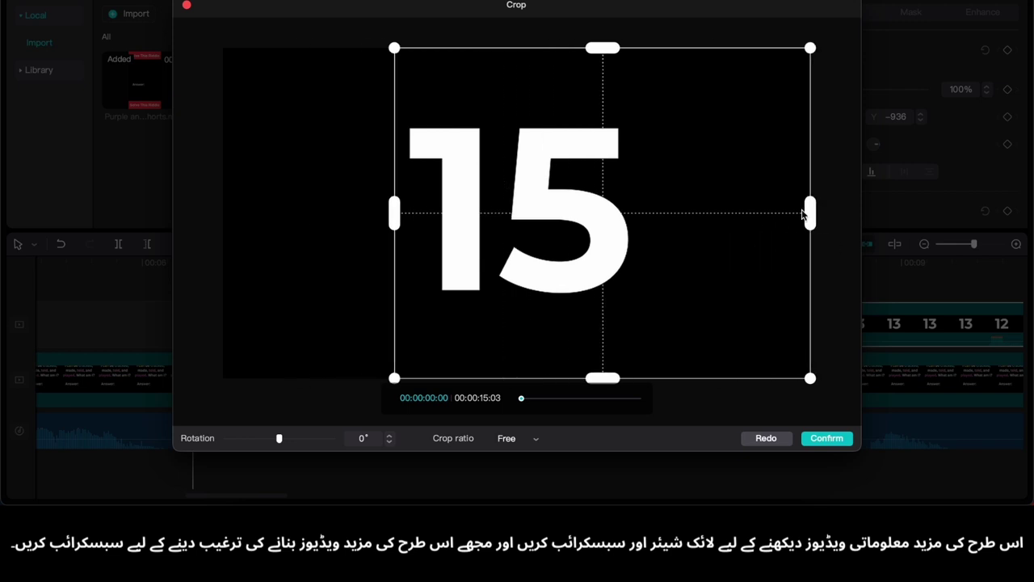
pyautogui.moveTo(518, 368)
pyautogui.mouseDown()
pyautogui.moveTo(540, 326)
pyautogui.moveTo(518, 356)
pyautogui.mouseUp()
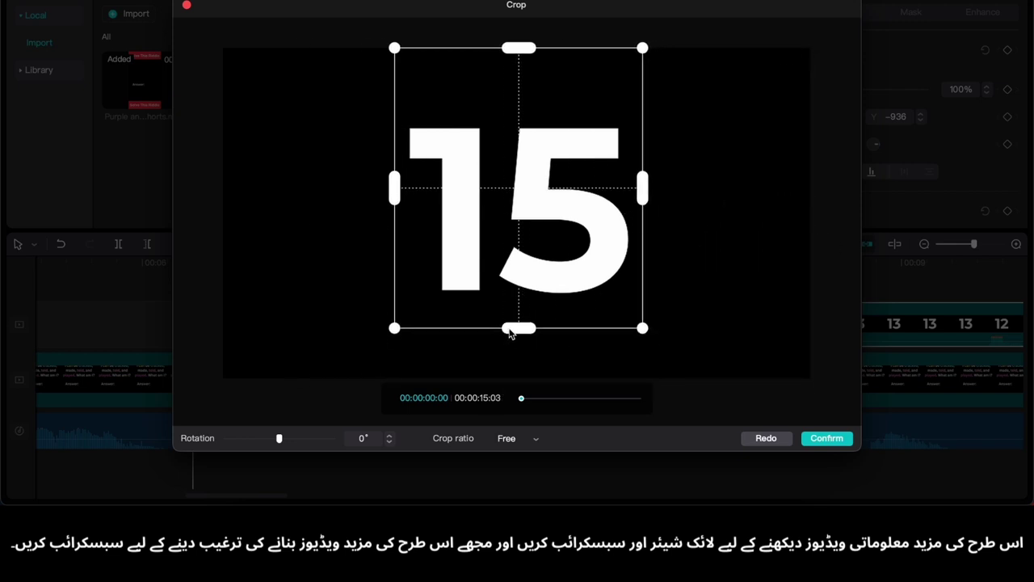
pyautogui.click(826, 441)
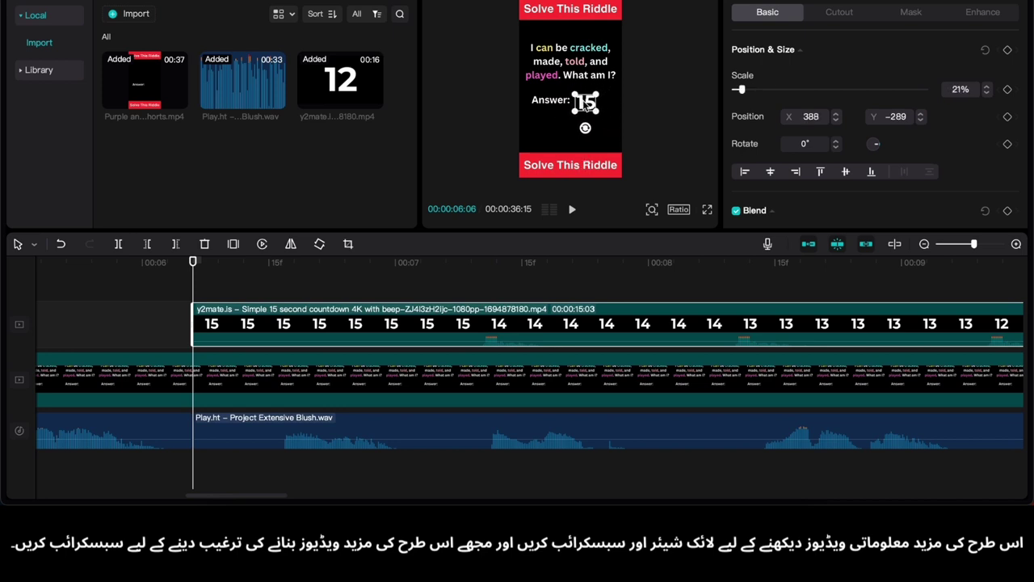
# Move the second part of the voiceover much later on the timeline, leaving a gap beneath the countdown
pyautogui.hscroll(-2, 368, 422)
pyautogui.click(344, 453)
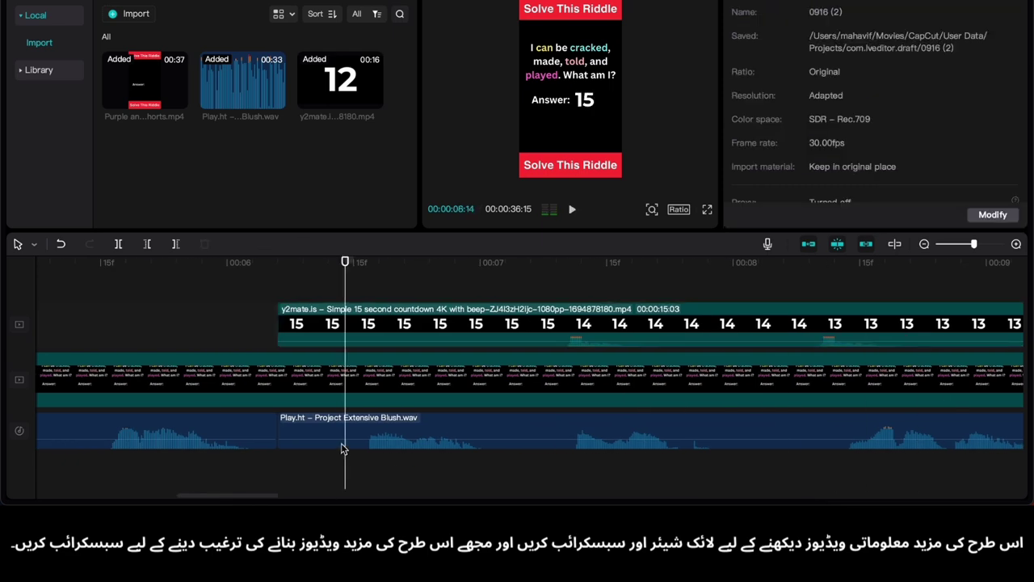
pyautogui.moveTo(639, 442); pyautogui.dragTo(998, 466)
pyautogui.hscroll(-5, 445, 457)
pyautogui.hscroll(-15, 445, 457)
pyautogui.hscroll(5, 445, 458)
# Split the countdown clip where the number 10 begins and delete the part before it
pyautogui.press('space')
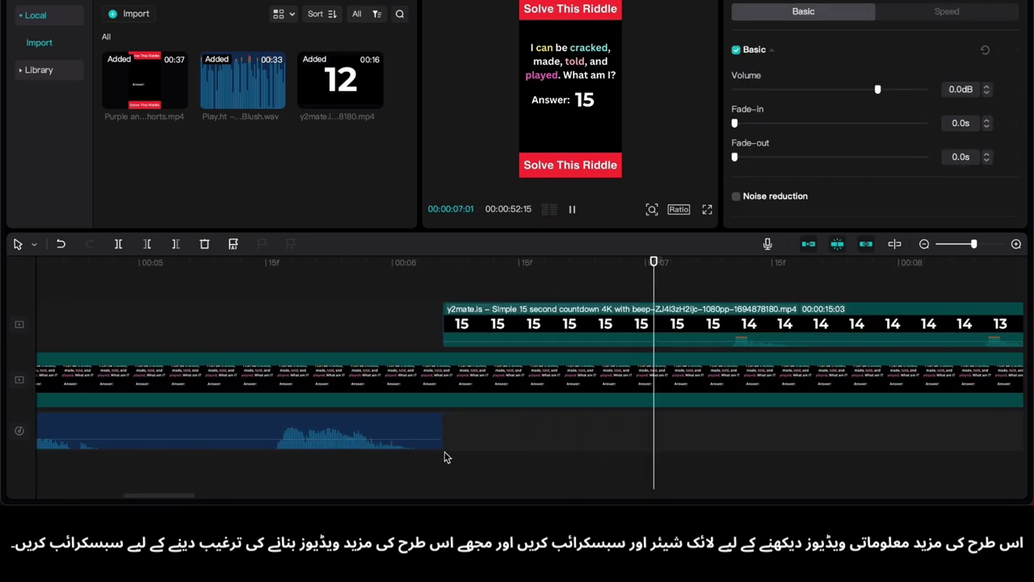
pyautogui.scroll(-3, 445, 458)
pyautogui.hscroll(4, 647, 439)
pyautogui.scroll(-2, 400, 420)
pyautogui.click(538, 426)
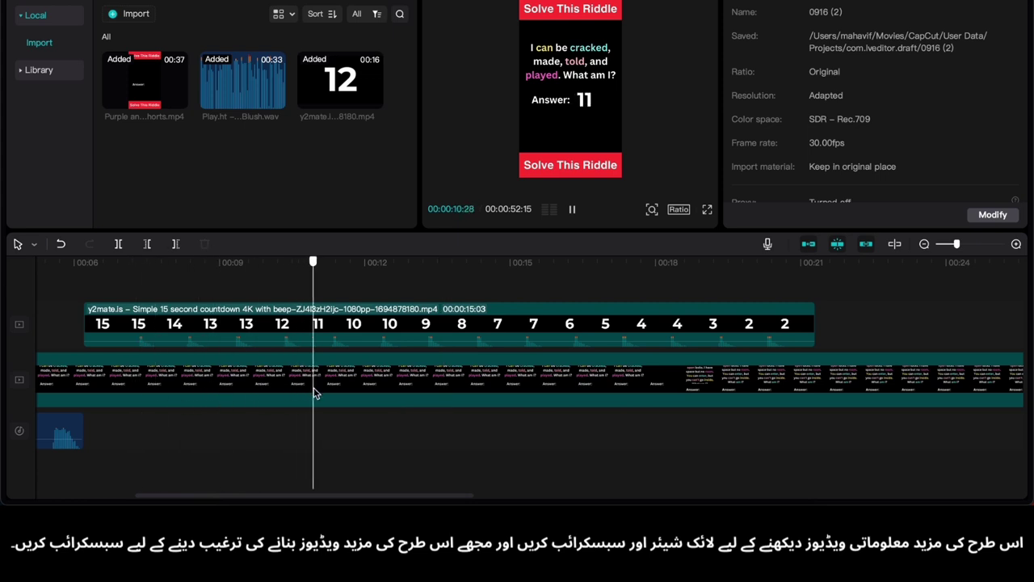
pyautogui.click(293, 333)
pyautogui.press('super+b')
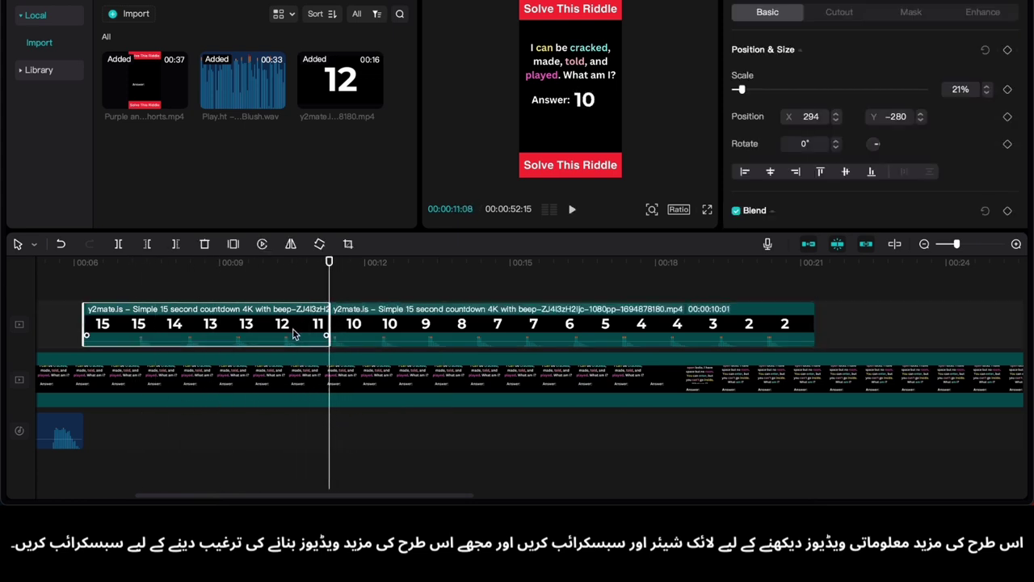
pyautogui.press('Delete')
# Move the trimmed countdown so it starts where the riddle's spoken question ends, and play the transition
pyautogui.press('space')
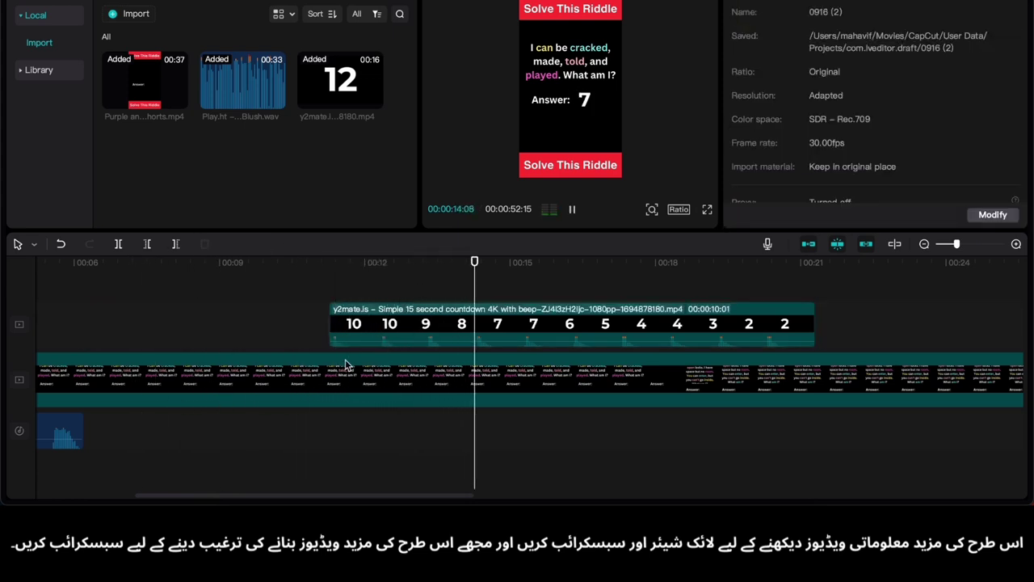
pyautogui.hscroll(-3, 320, 334)
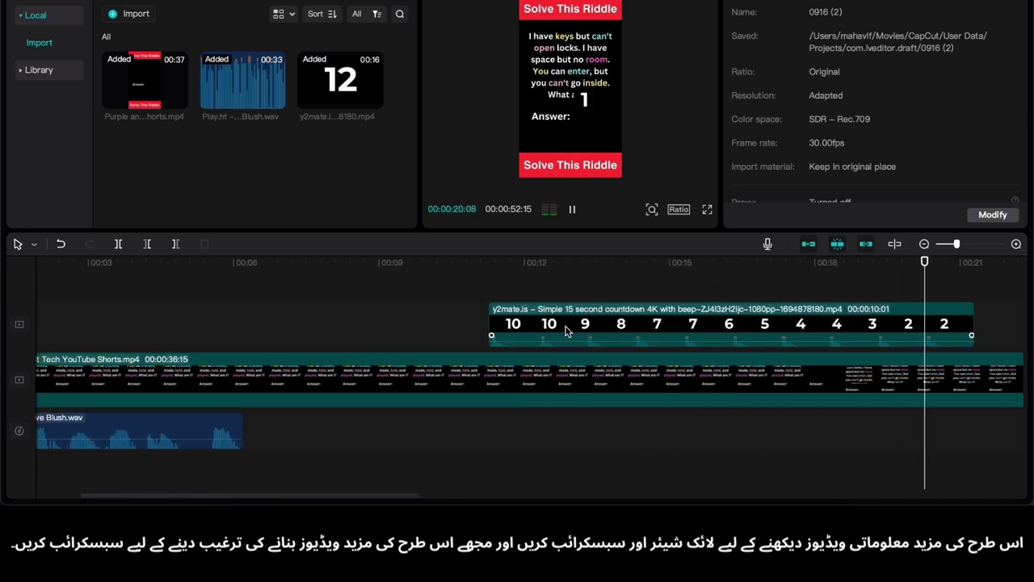
pyautogui.moveTo(567, 331); pyautogui.dragTo(320, 334)
pyautogui.hscroll(-2, 322, 347)
pyautogui.click(326, 459)
pyautogui.press('space')
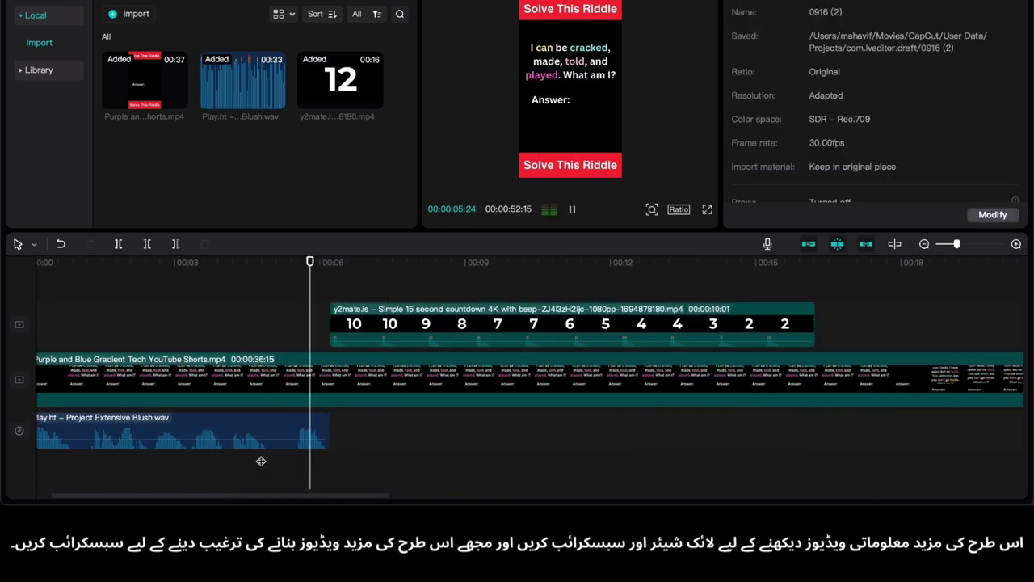
# Add a default text reading "A Joke" at the end of the countdown, at 00:00:16:07
pyautogui.hscroll(5, 261, 461)
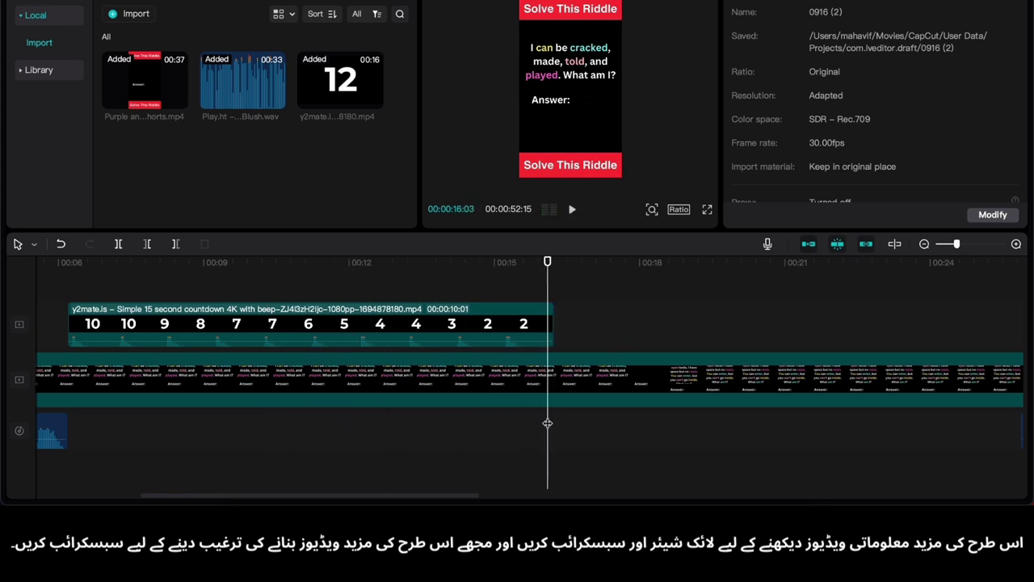
pyautogui.hscroll(5, 420, 423)
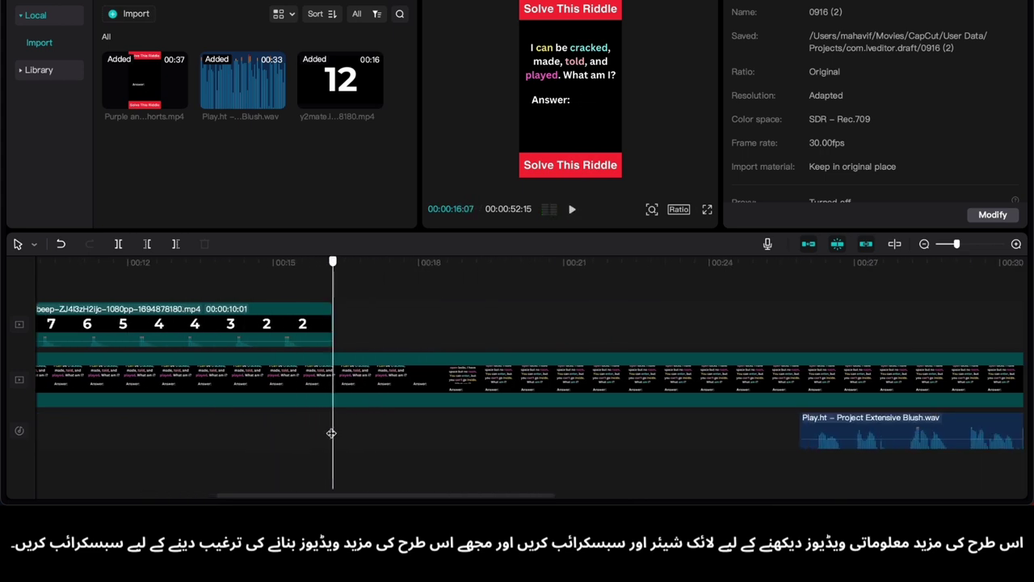
pyautogui.click(152, 71)
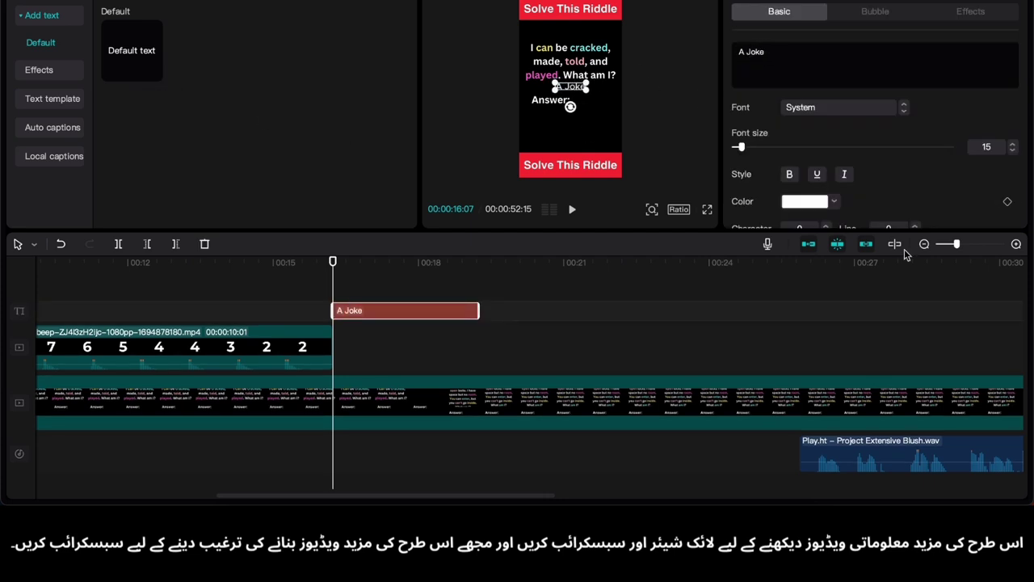
# Color the "A Joke" text yellow and set its font size to 234
pyautogui.click(814, 209)
pyautogui.click(787, 323)
pyautogui.click(848, 230)
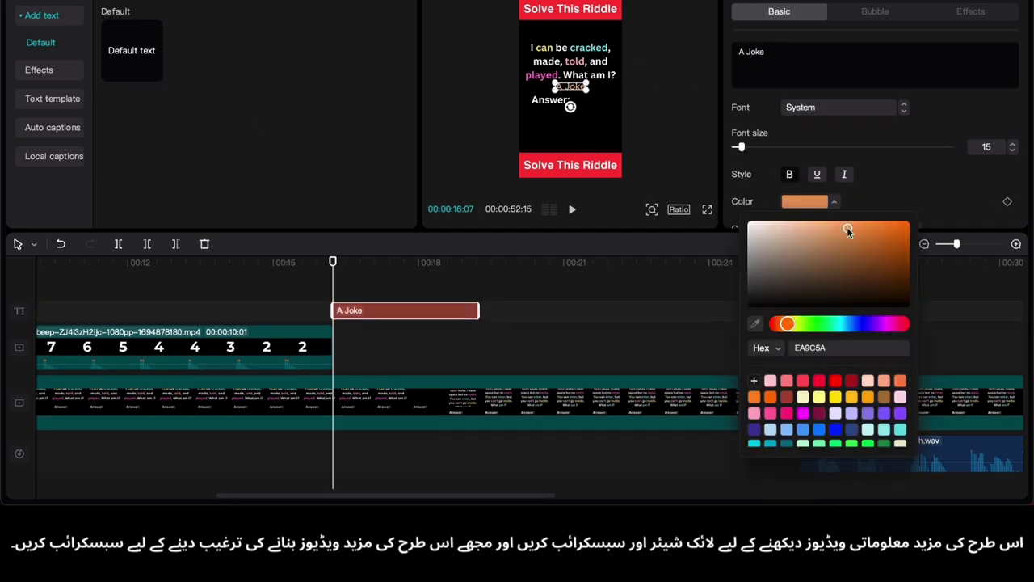
pyautogui.click(797, 324)
pyautogui.click(878, 224)
pyautogui.click(903, 147)
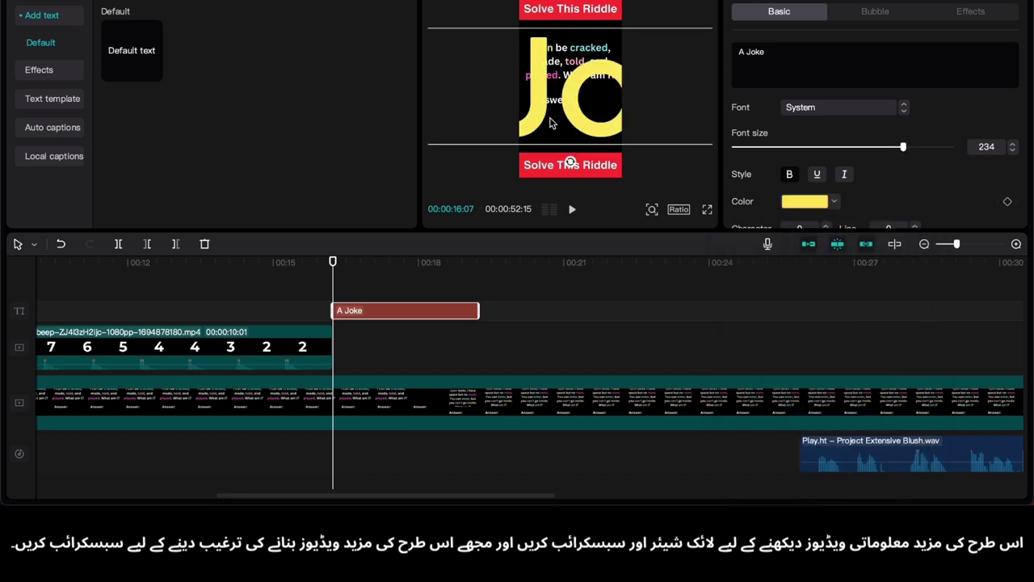
# Shrink the "A Joke" text in the preview and align it beside the "Answer:" label
pyautogui.doubleClick(553, 122)
pyautogui.scroll(-5, 552, 121)
pyautogui.moveTo(694, 118); pyautogui.dragTo(599, 119)
pyautogui.scroll(5, 594, 96)
pyautogui.click(563, 101)
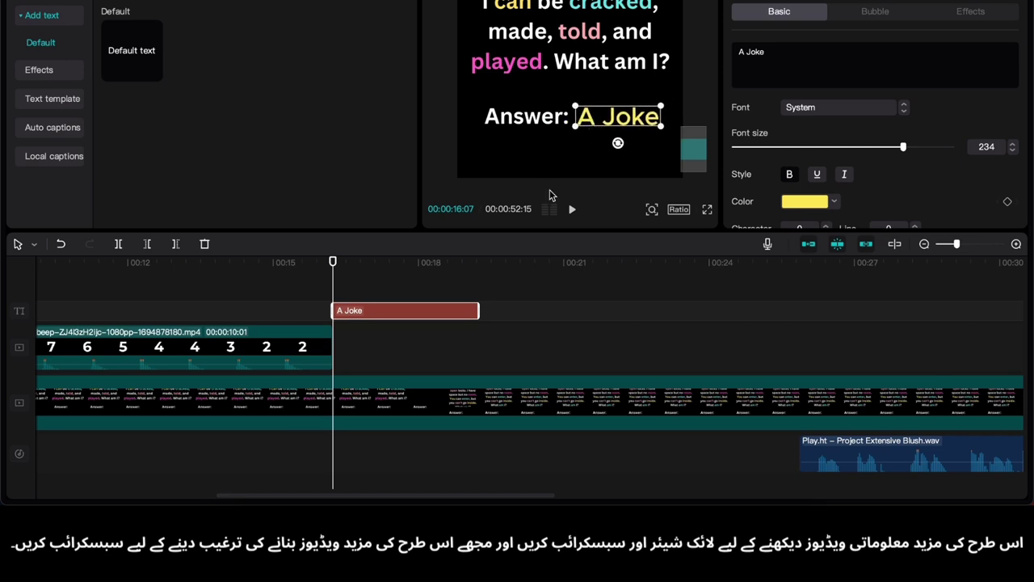
pyautogui.scroll(-5, 548, 139)
# Move the remaining voiceover back to start just before the countdown ends, and play the spoken answer
pyautogui.click(322, 474)
pyautogui.click(359, 469)
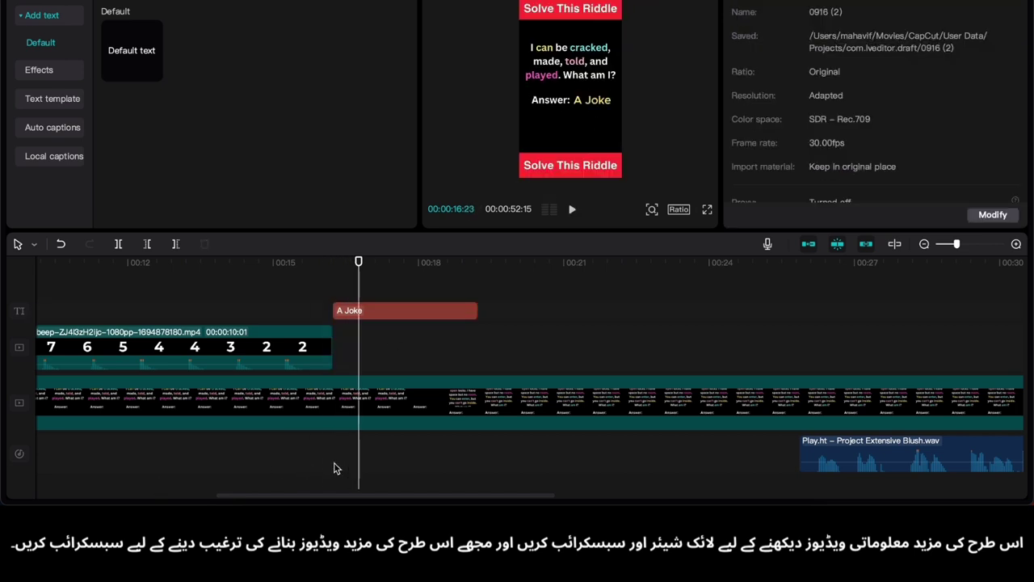
pyautogui.moveTo(878, 458); pyautogui.dragTo(312, 484)
pyautogui.click(300, 487)
pyautogui.press('space')
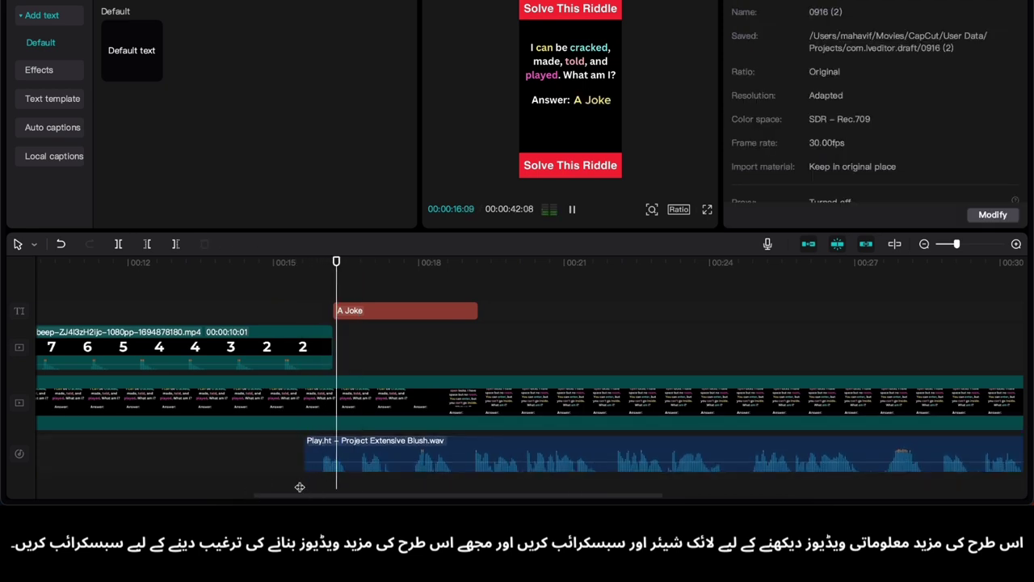
# Split the voiceover, riddle video and "A Joke" text at 00:00:17:08 and delete everything after it
pyautogui.moveTo(414, 481); pyautogui.dragTo(384, 487)
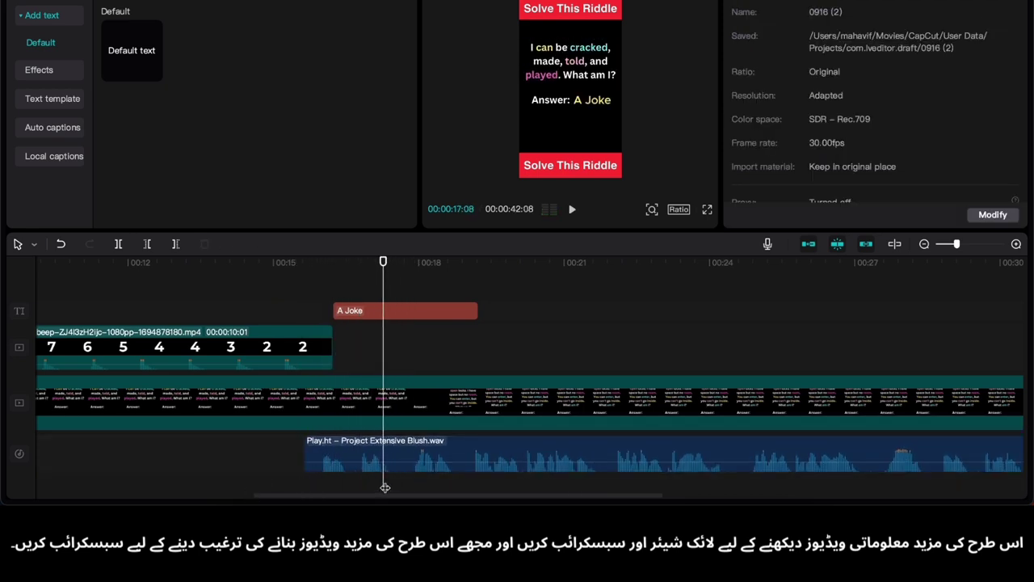
pyautogui.click(416, 452)
pyautogui.press('super+b')
pyautogui.keyDown('super'); pyautogui.click(422, 422); pyautogui.keyUp('super')
pyautogui.press('super+b')
pyautogui.keyDown('super'); pyautogui.click(429, 313); pyautogui.keyUp('super')
pyautogui.press('super+b')
pyautogui.press('Delete')
# Play the edited riddle Short in full-screen preview and check it again from the start of the timeline
pyautogui.press('space')
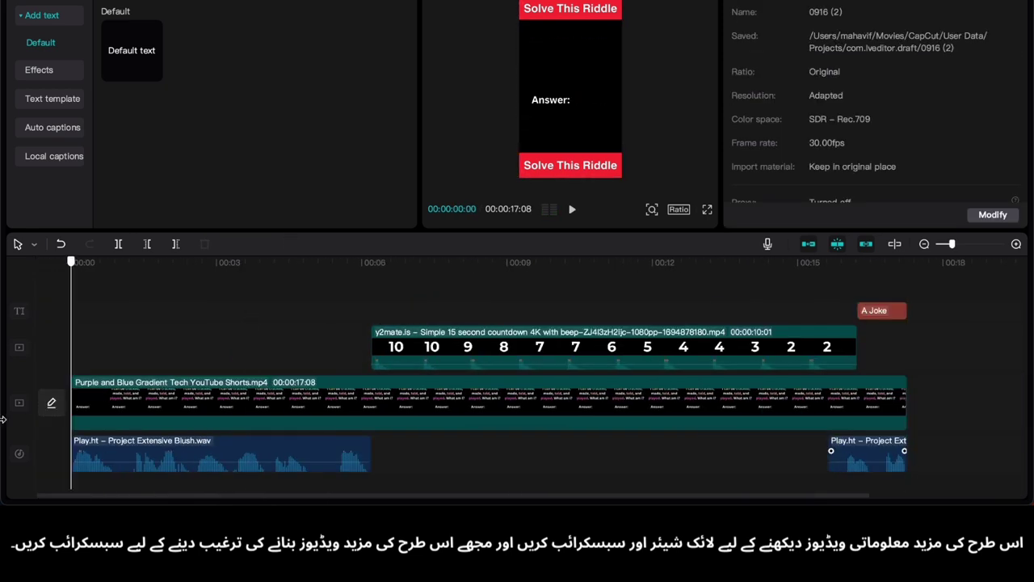
pyautogui.click(708, 211)
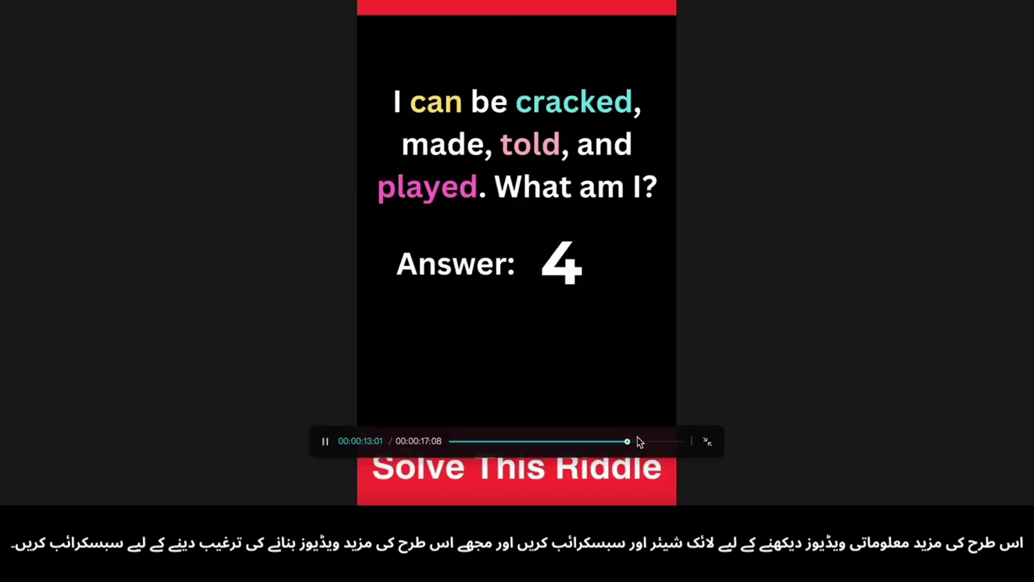
pyautogui.click(708, 443)
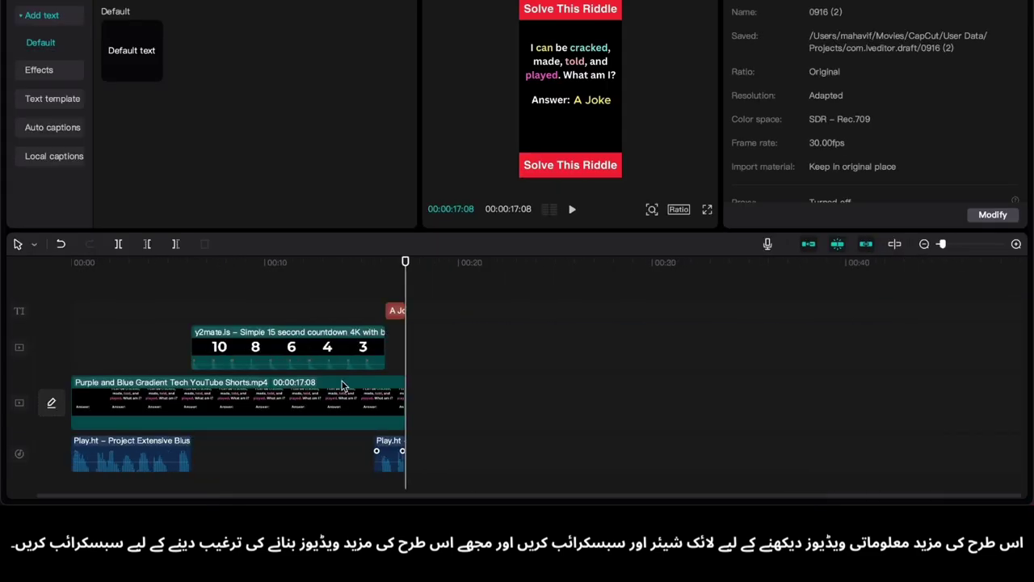
pyautogui.scroll(-3, 344, 385)
pyautogui.click(69, 318)
pyautogui.press('space')
pyautogui.press('space')
# Export the riddle Short titled "1" as a 1080P mp4 video with H.264 at 30fps
pyautogui.press('super+e')
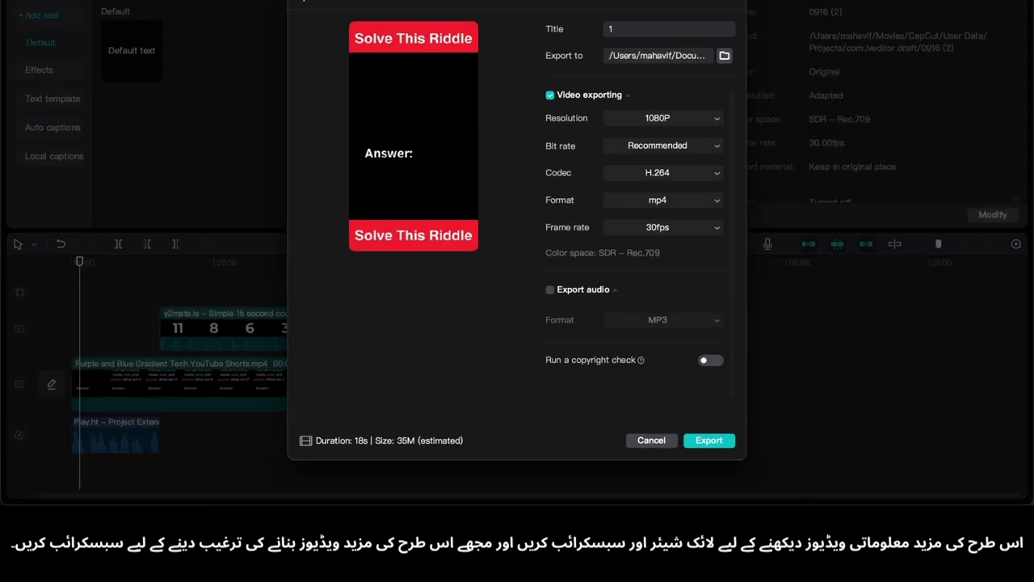
pyautogui.press('Return')
pyautogui.press('super+shift+5')
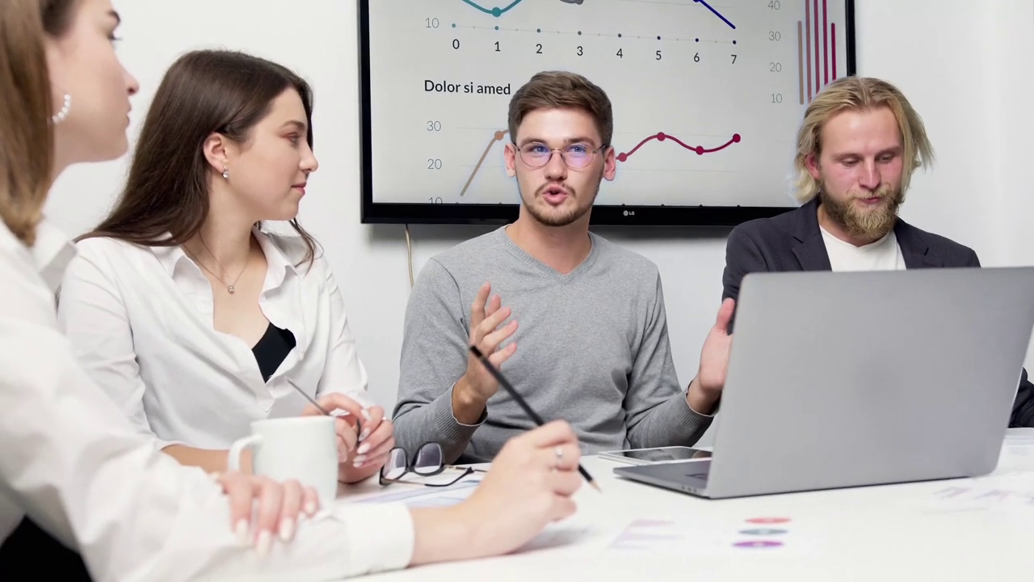